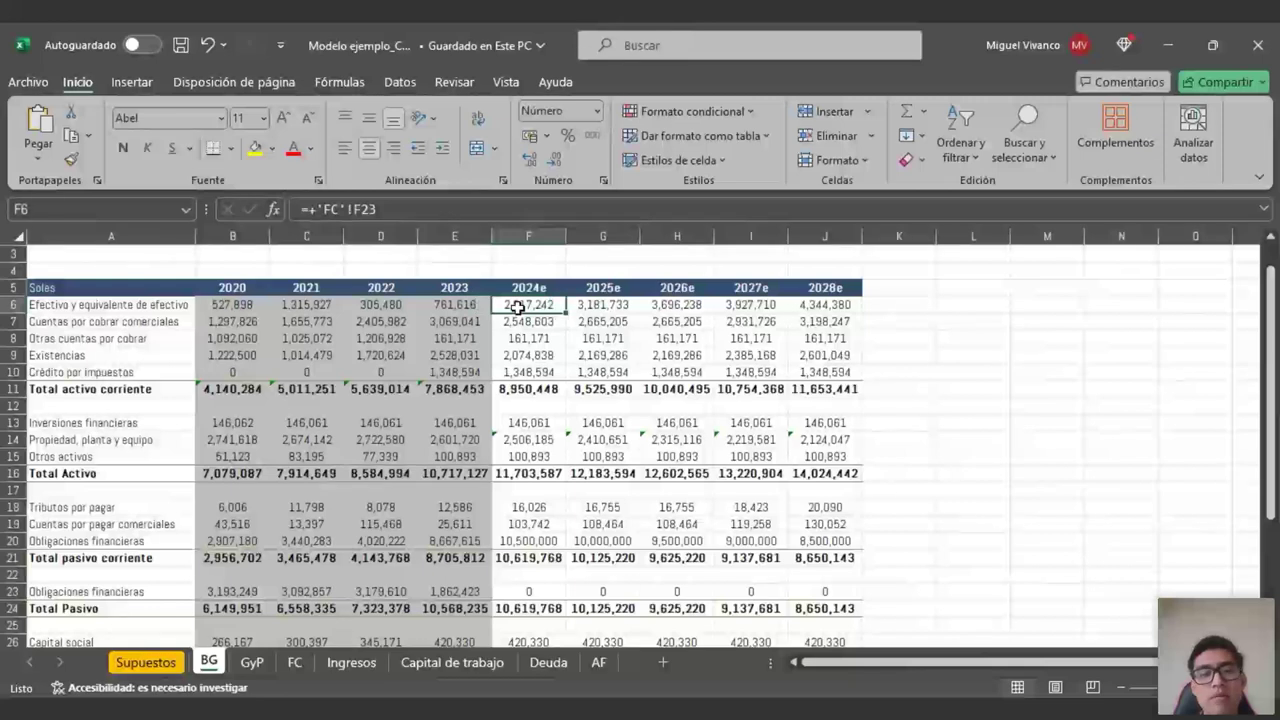
# - Examine the projected cash on the BG sheet, along with the 2023 trade receivables, inventories and property, plant and equipment
pyautogui.moveTo(517, 308); pyautogui.dragTo(828, 294)
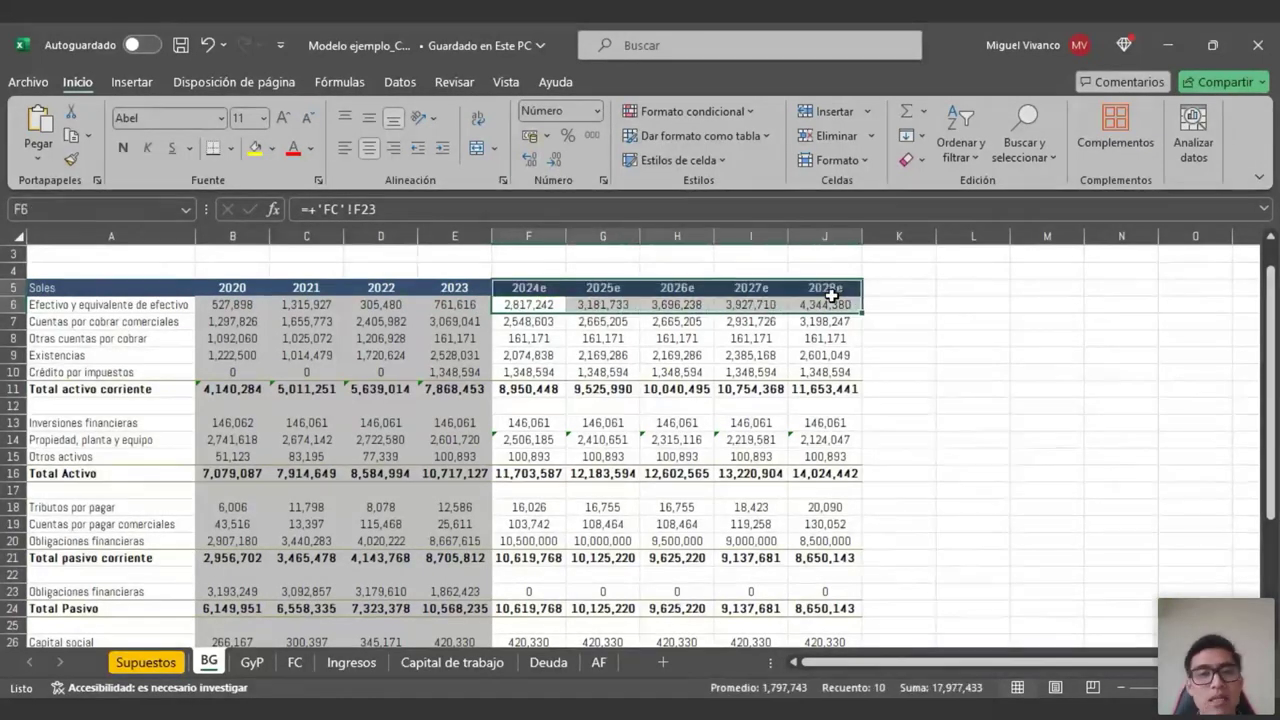
pyautogui.click(455, 321)
pyautogui.click(455, 355)
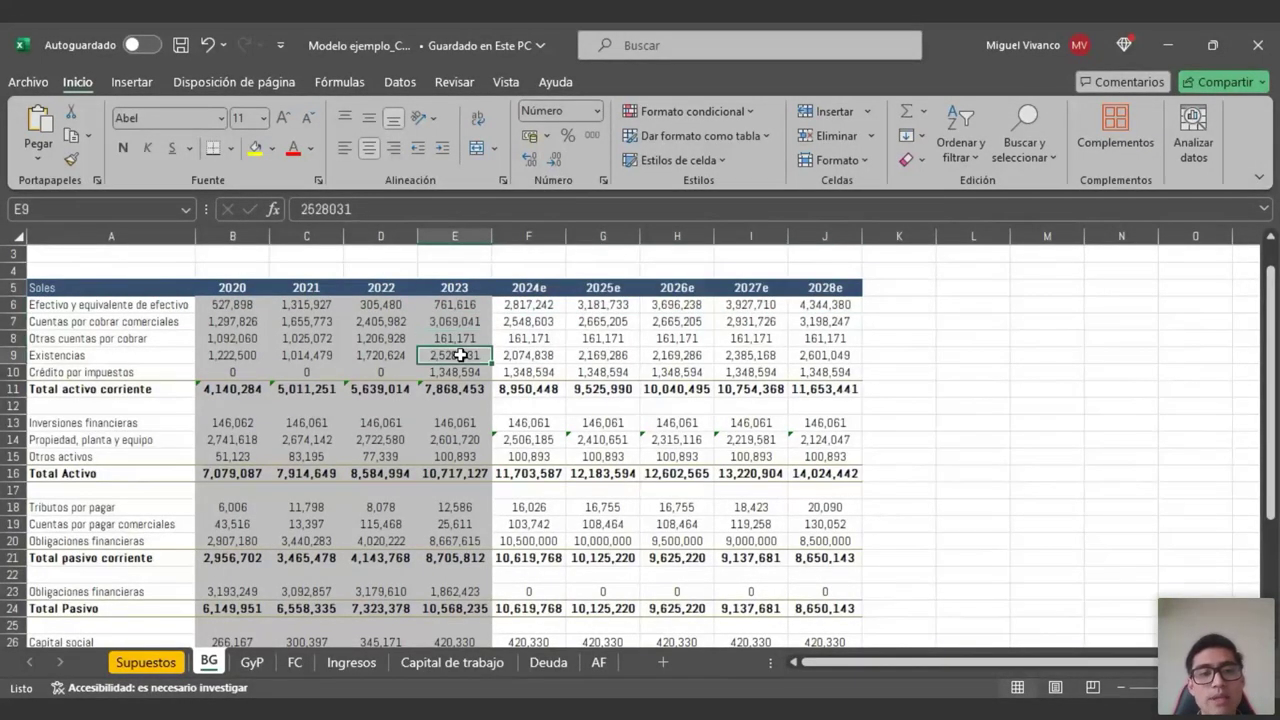
pyautogui.click(457, 406)
pyautogui.click(460, 440)
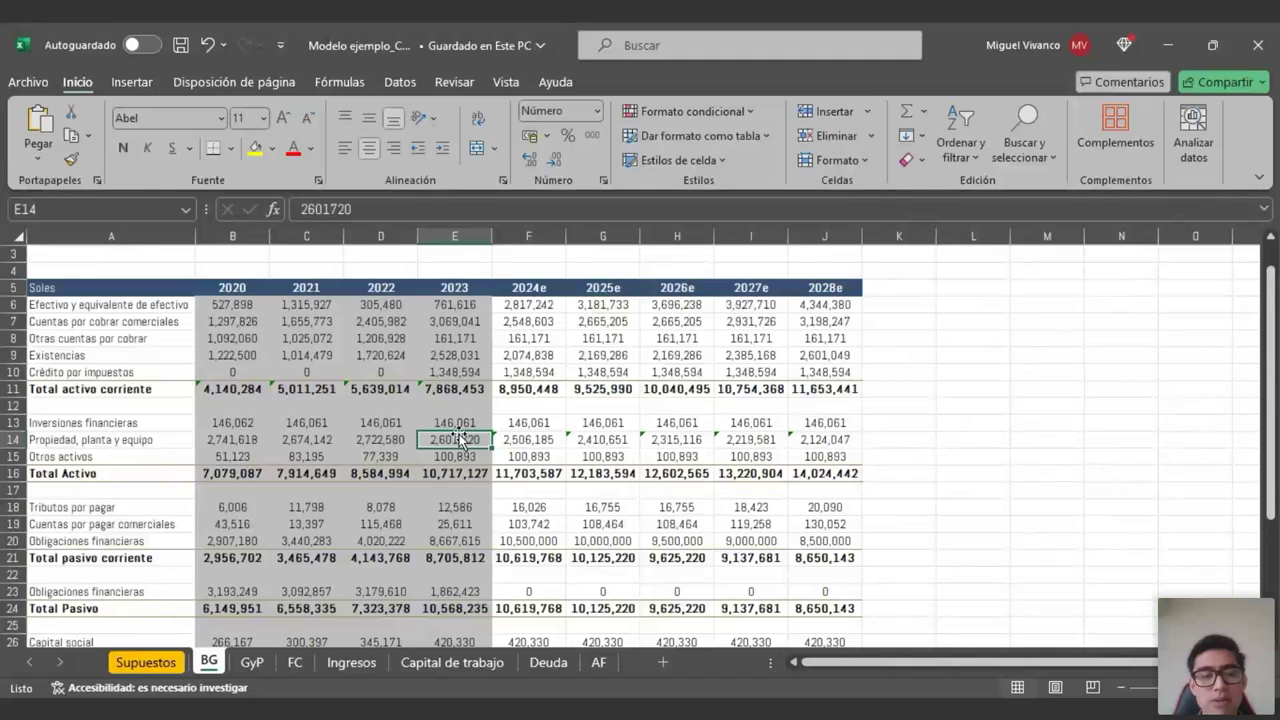
# - Review the 2023 sales, cost of sales, financial expenses, income tax and net profit on the GyP sheet
pyautogui.click(252, 662)
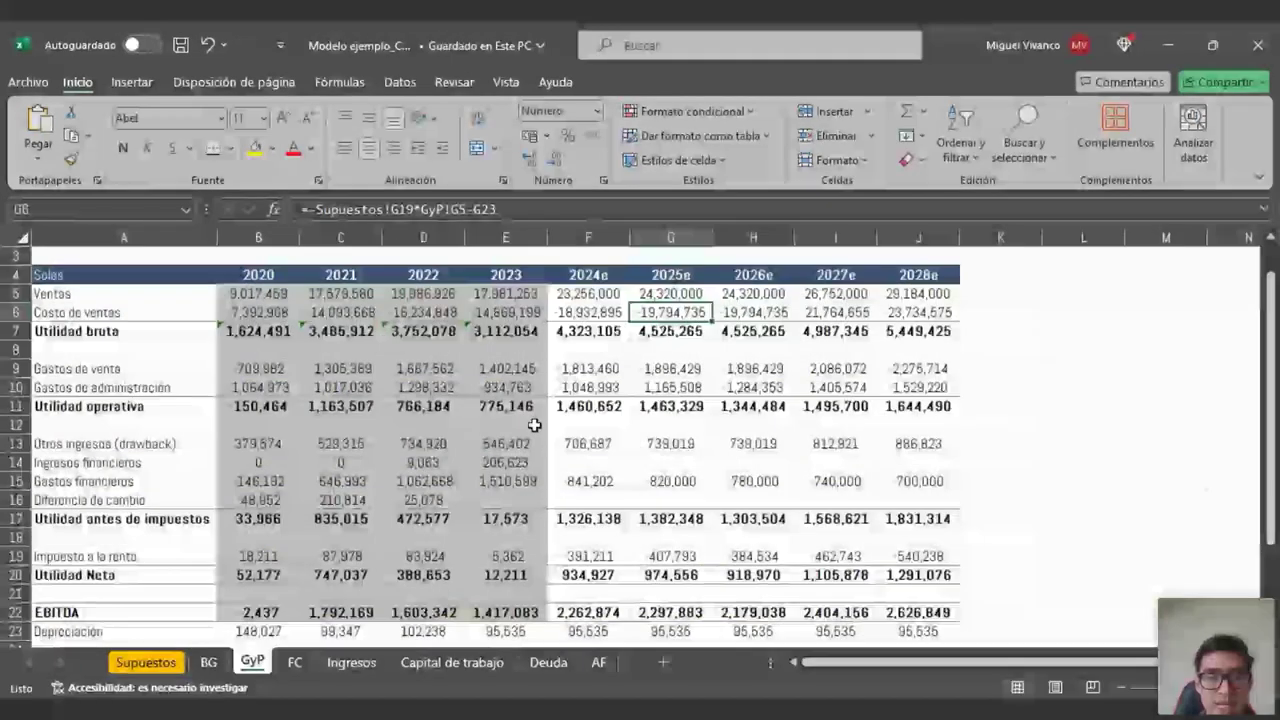
pyautogui.click(518, 294)
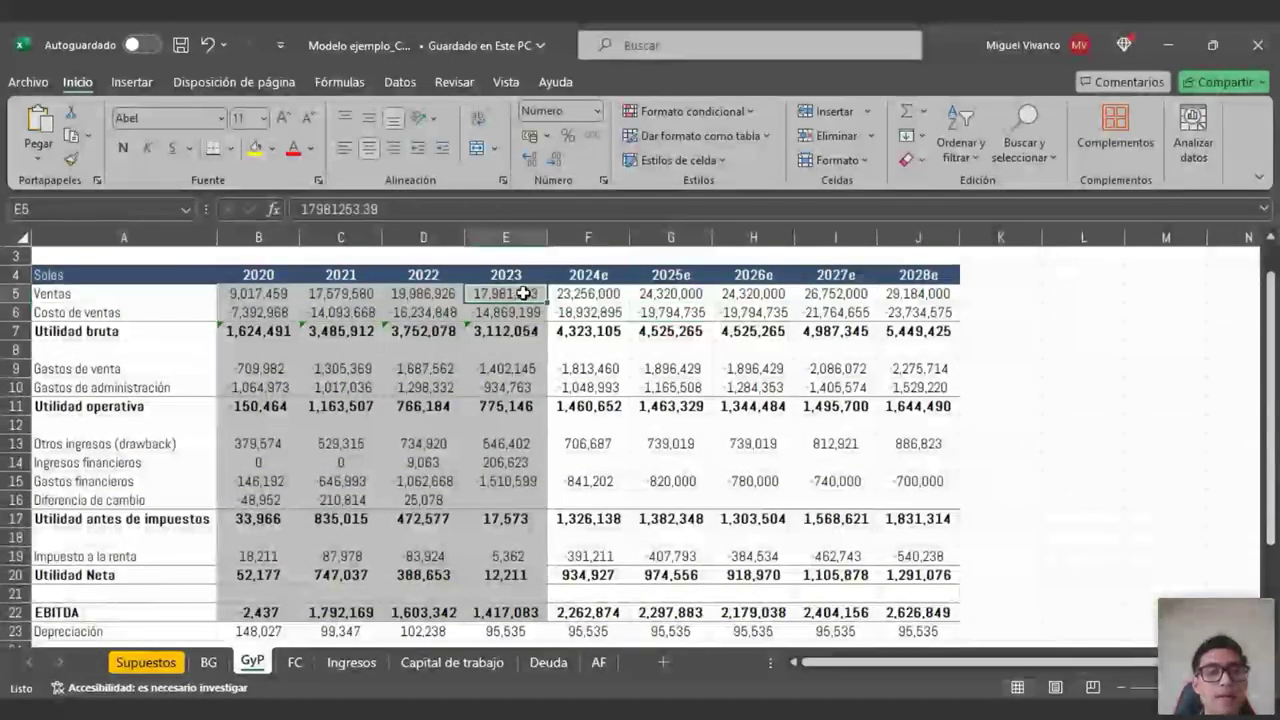
pyautogui.click(521, 314)
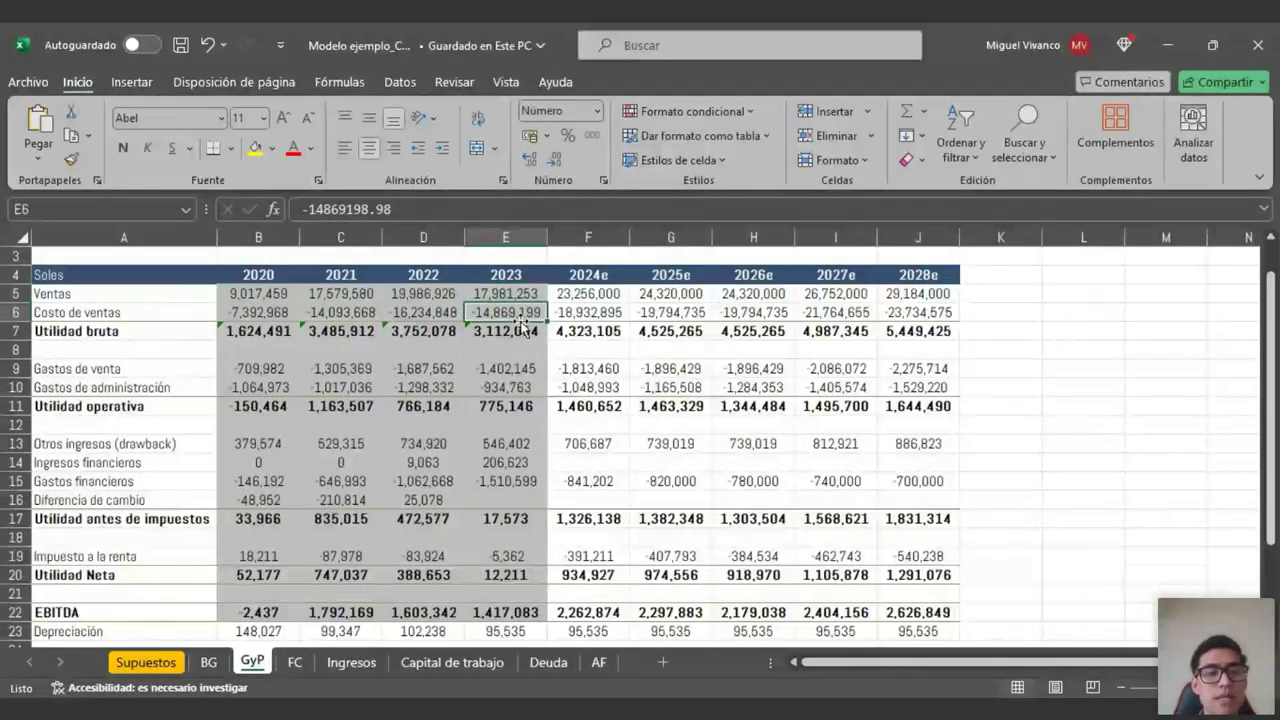
pyautogui.click(507, 482)
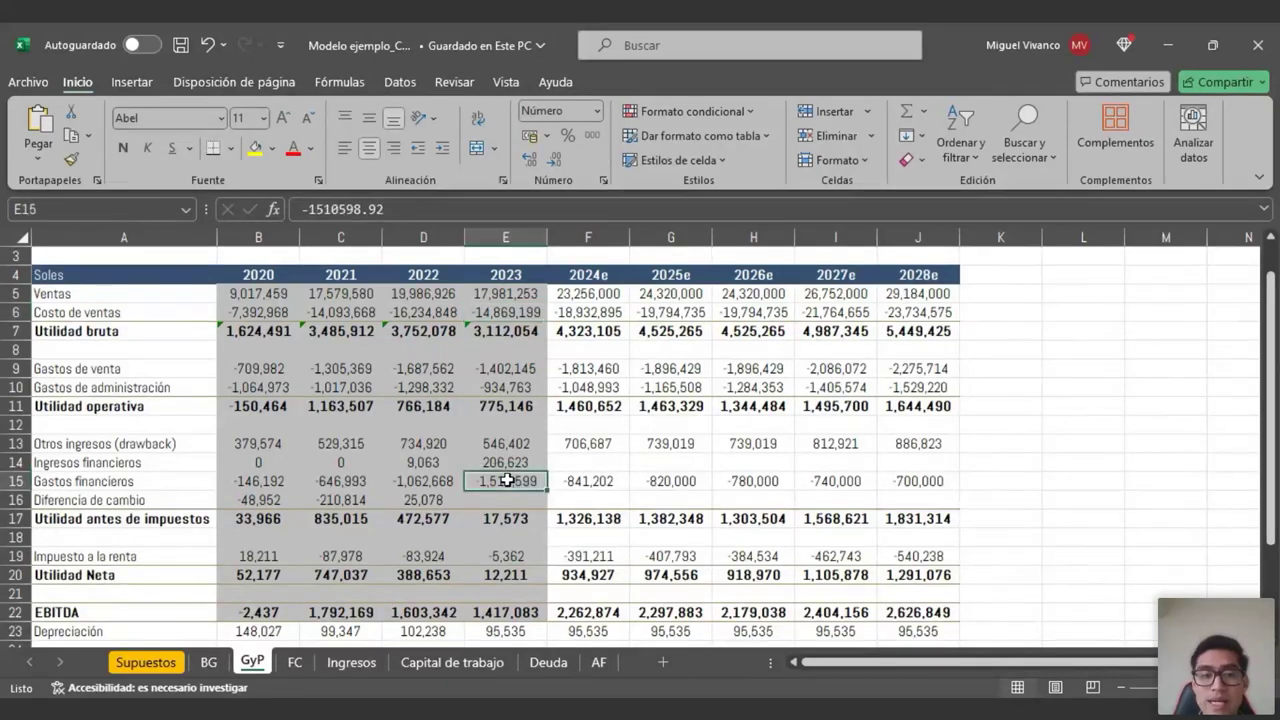
pyautogui.click(507, 557)
pyautogui.click(503, 575)
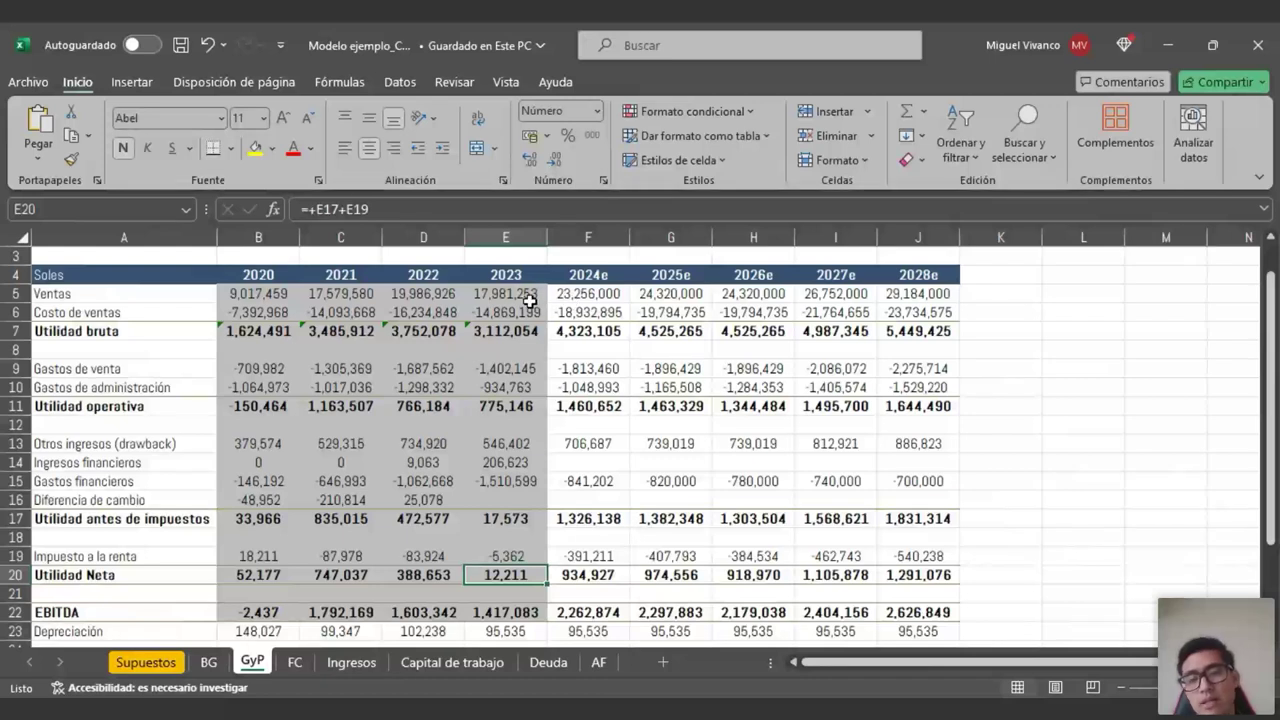
# - Examine the 2023 operating cash flow block on the FC sheet, from EBITDA down to Flujo operativo
pyautogui.click(298, 668)
pyautogui.scroll(5, 486, 343)
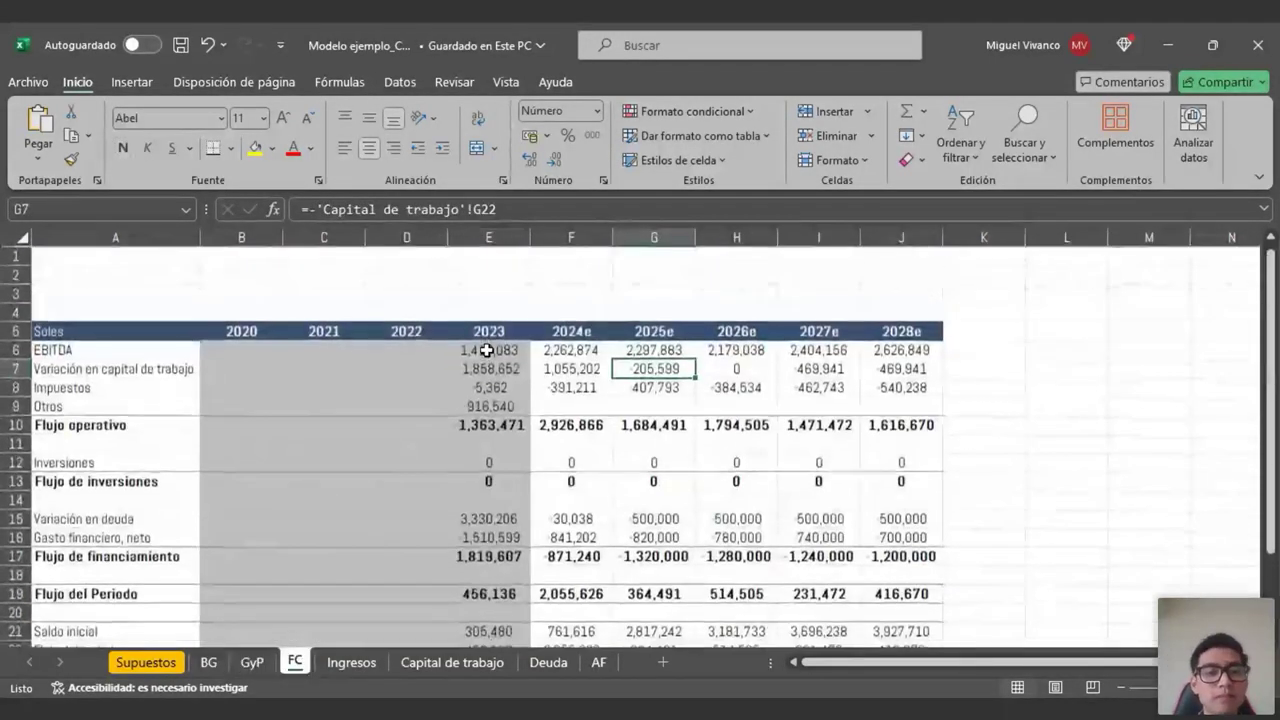
pyautogui.click(500, 345)
pyautogui.moveTo(500, 344); pyautogui.dragTo(495, 418)
pyautogui.scroll(-3, 495, 418)
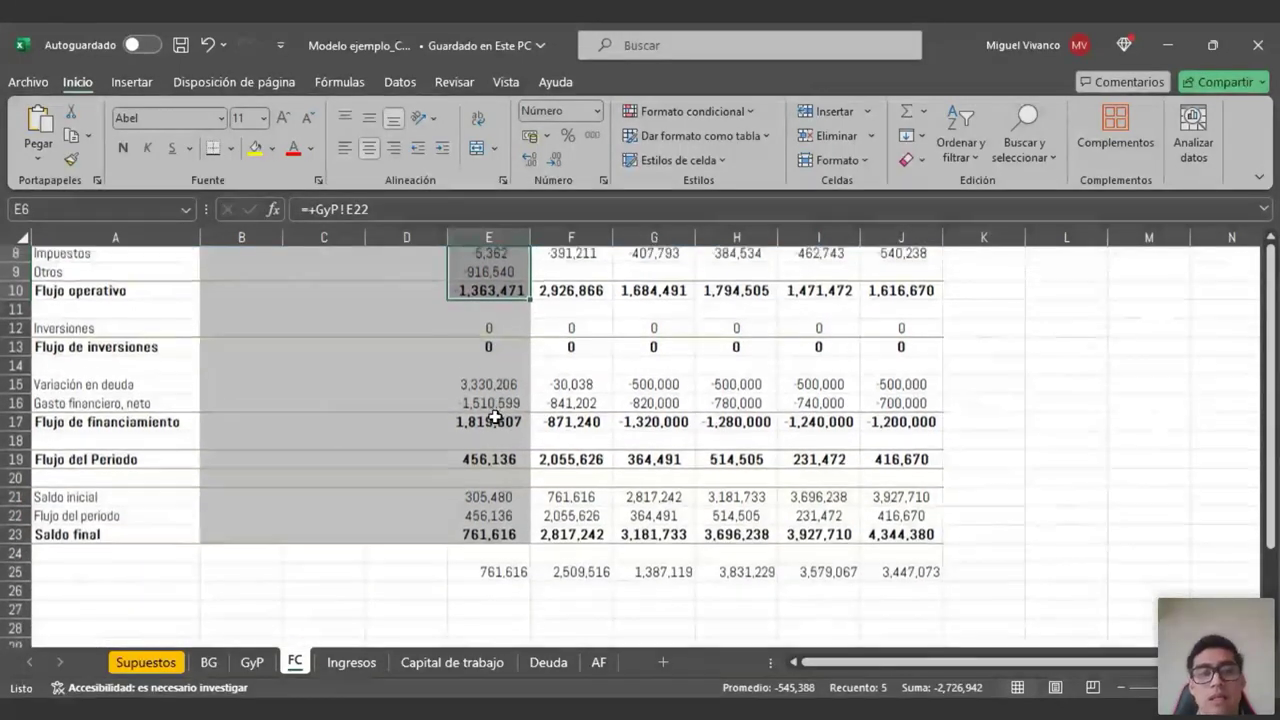
pyautogui.scroll(1, 495, 418)
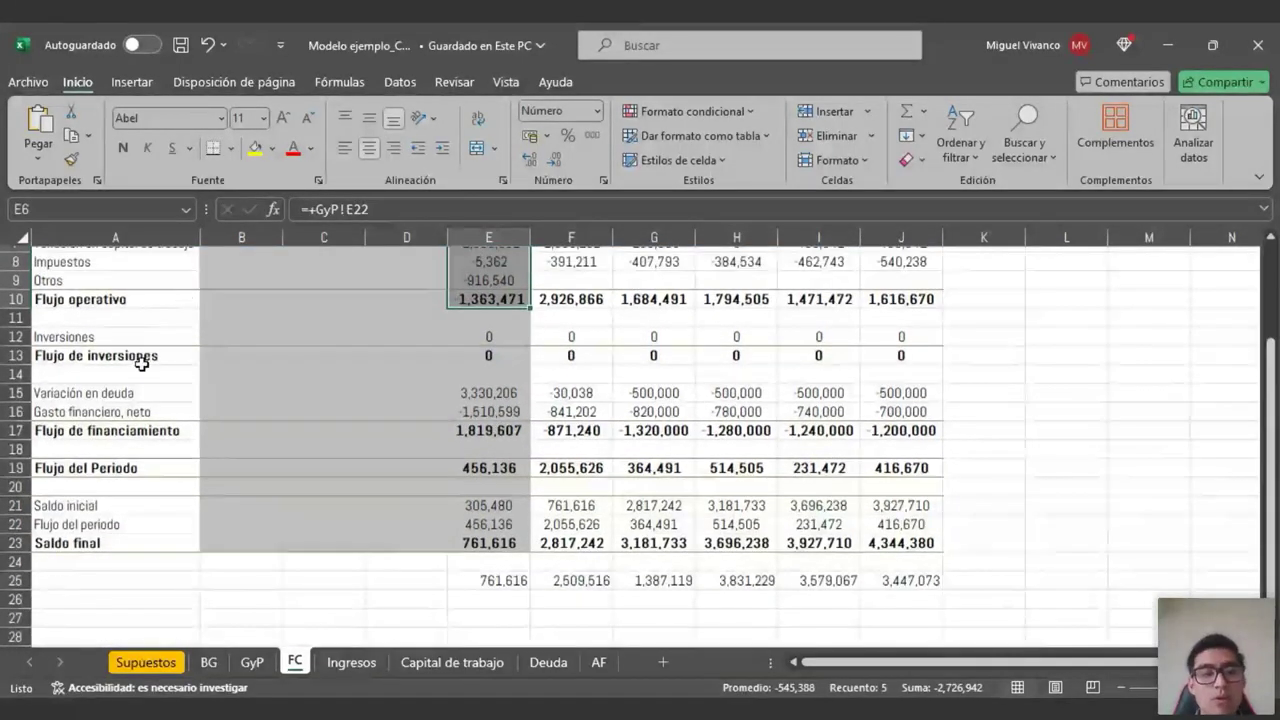
# - Examine the financing flow on the FC sheet and how the 2024e period flow feeds the final balance
pyautogui.click(137, 431)
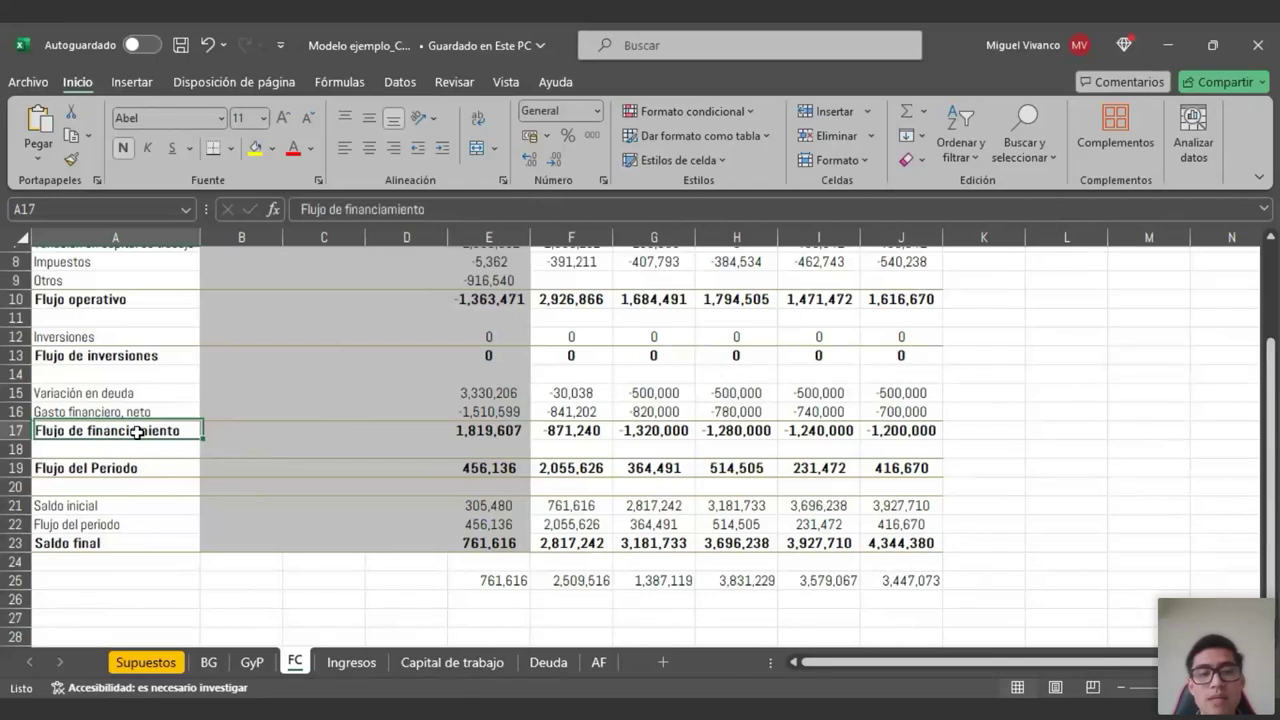
pyautogui.click(140, 467)
pyautogui.click(595, 467)
pyautogui.scroll(3, 595, 469)
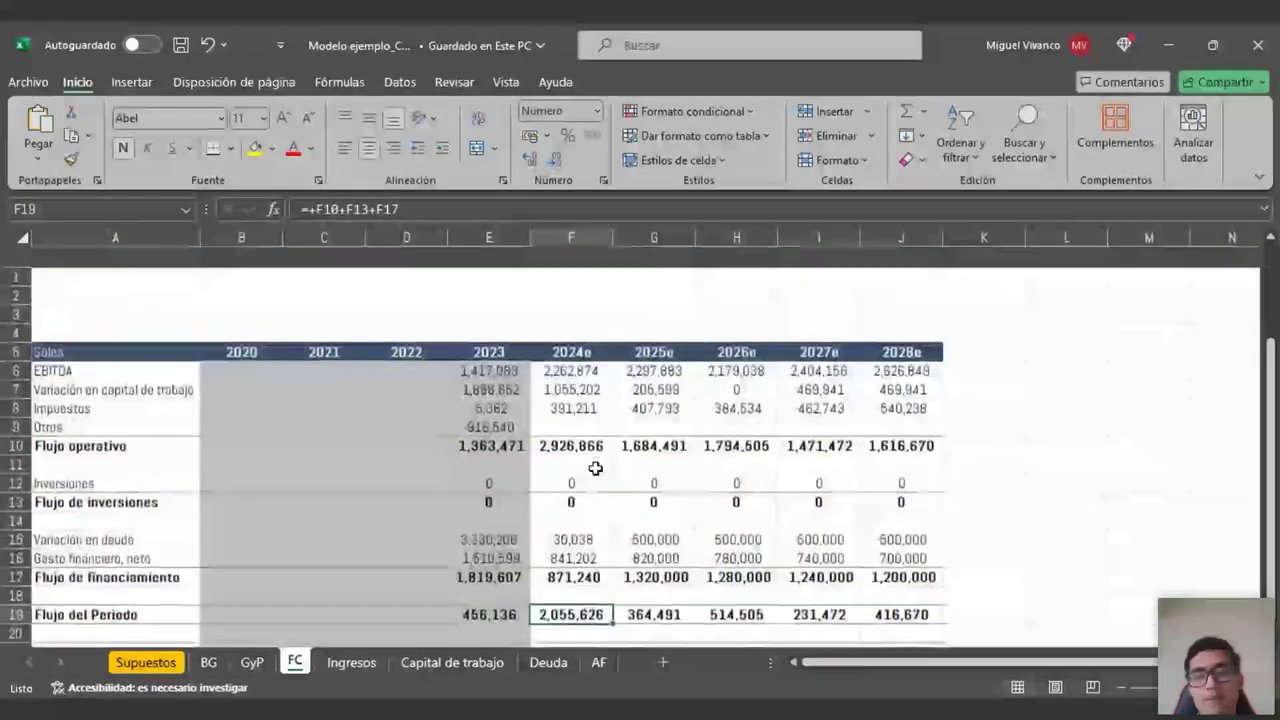
pyautogui.scroll(-1, 595, 469)
pyautogui.scroll(-1, 595, 469)
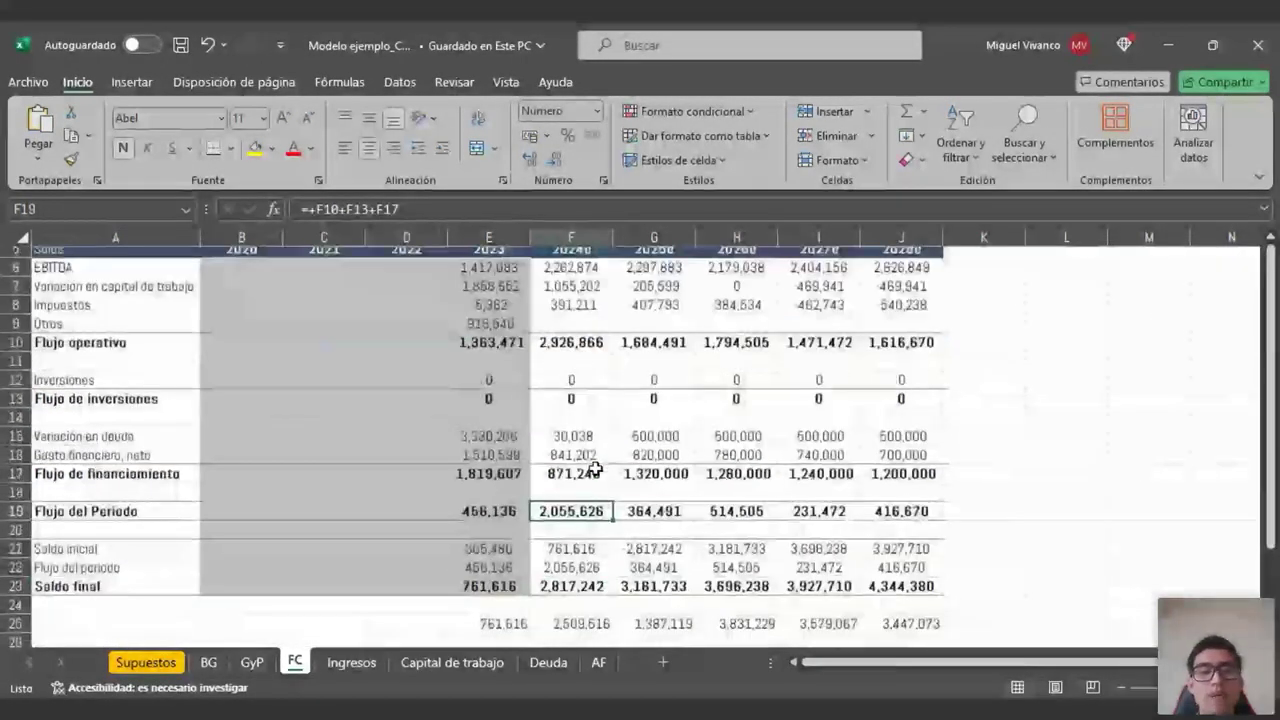
pyautogui.scroll(-1, 595, 469)
pyautogui.click(566, 543)
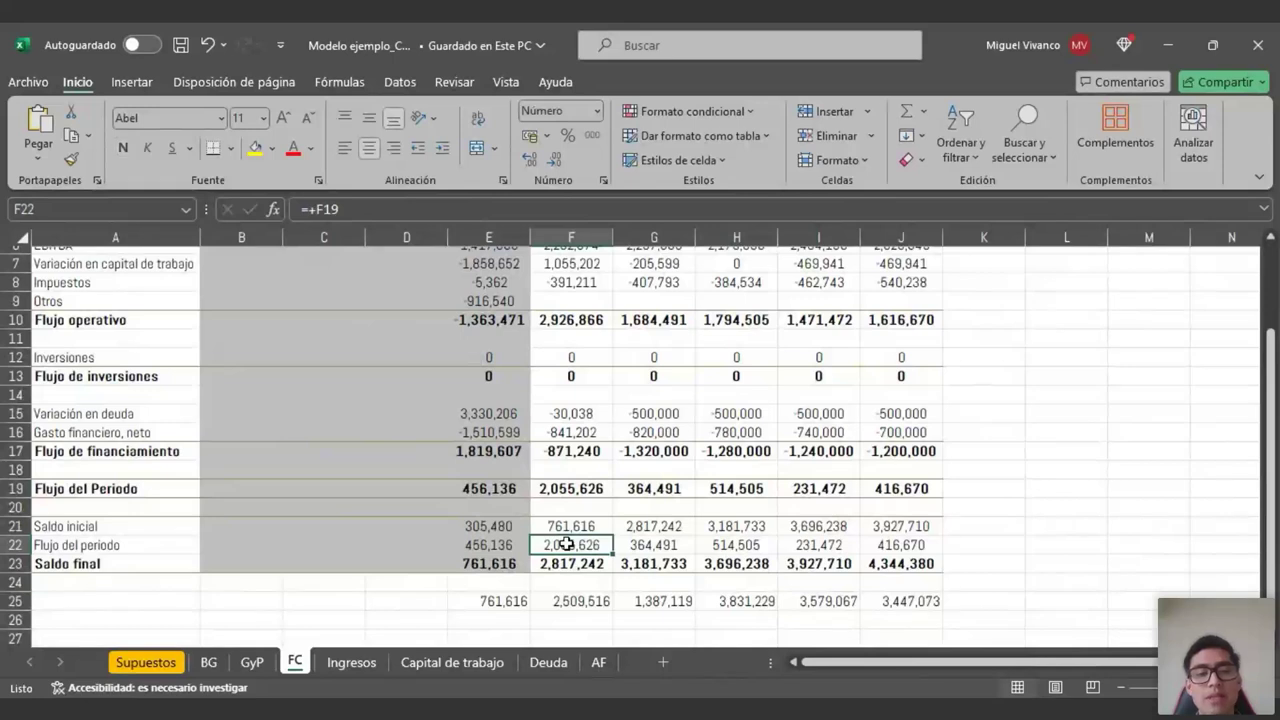
# - Return to the BG sheet and review the Efectivo y equivalente de efectivo projections for 2024e to 2028e
pyautogui.click(208, 662)
pyautogui.scroll(1, 537, 487)
pyautogui.moveTo(543, 337); pyautogui.dragTo(858, 330)
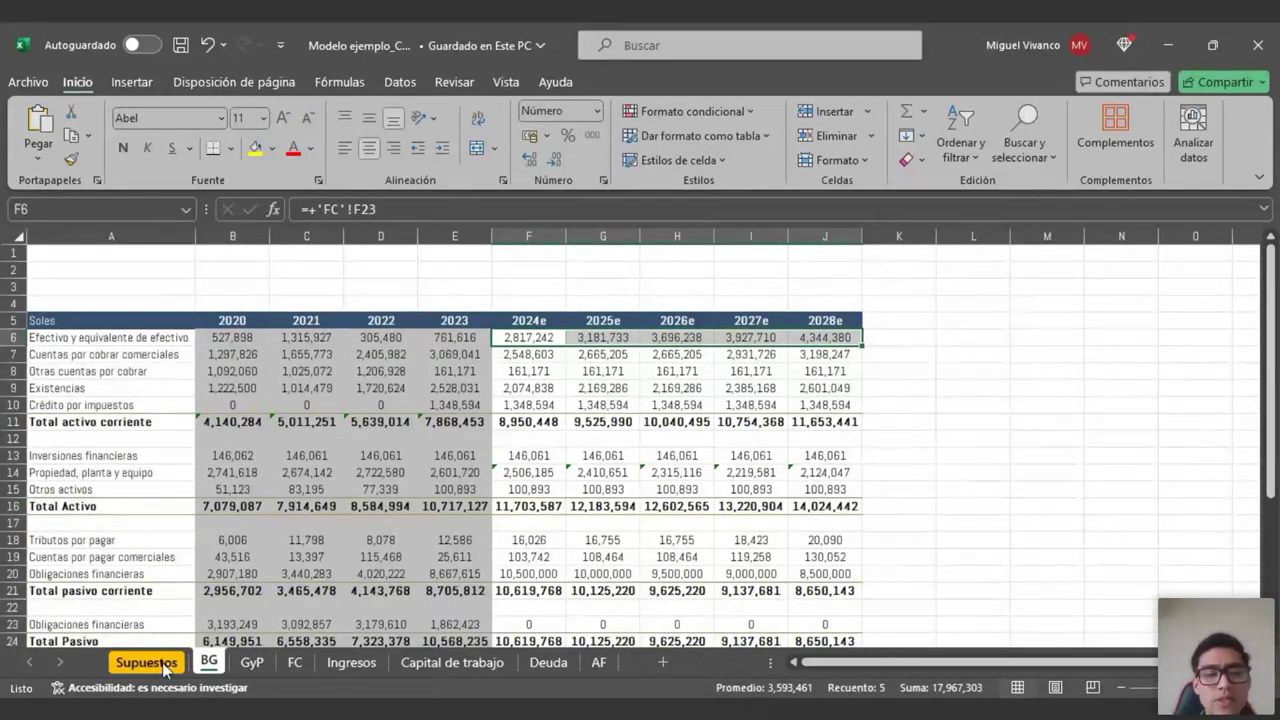
pyautogui.scroll(-2, 594, 505)
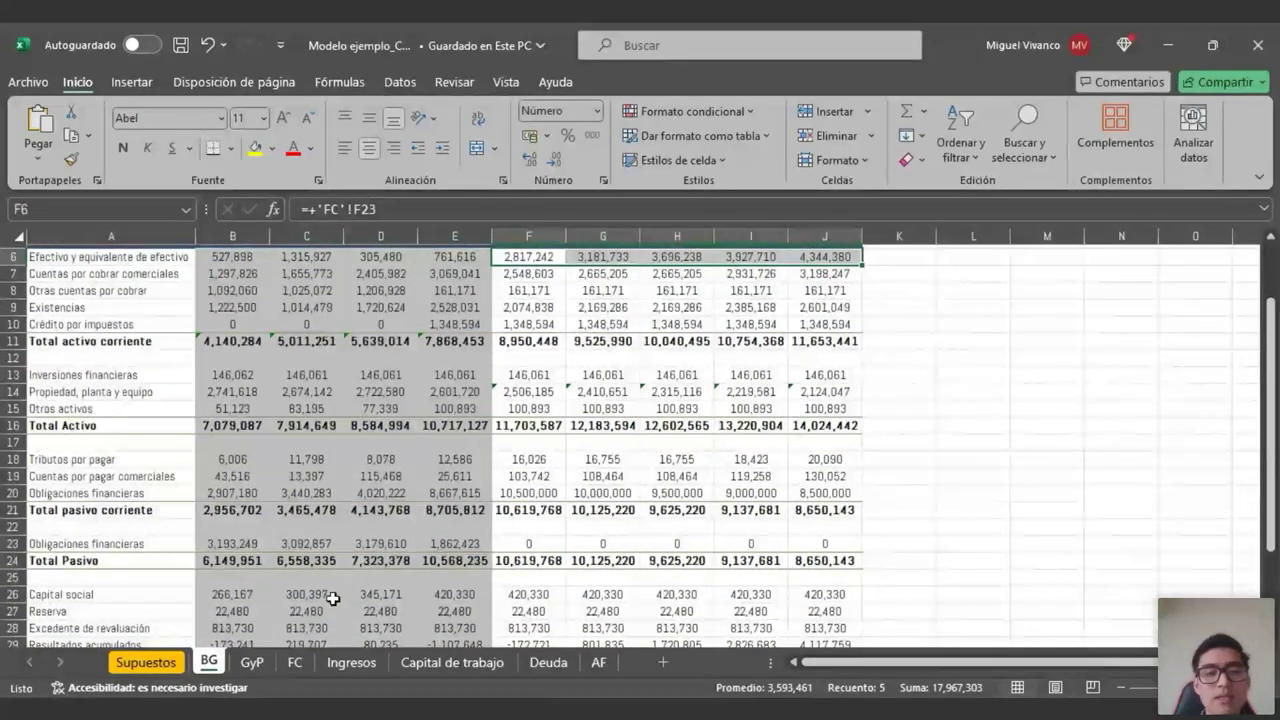
pyautogui.scroll(1, 514, 380)
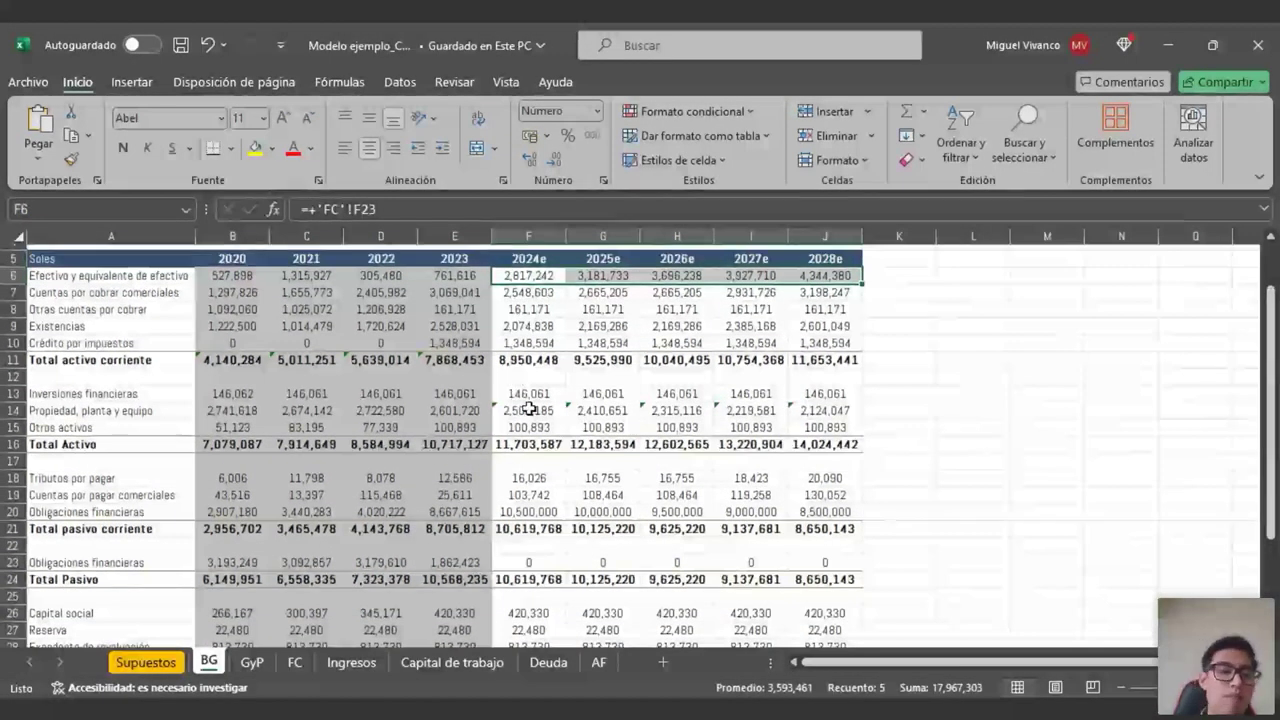
# - Examine the Ventas and Costo de ventas rows across all years on the GyP sheet
pyautogui.click(252, 662)
pyautogui.scroll(1, 386, 497)
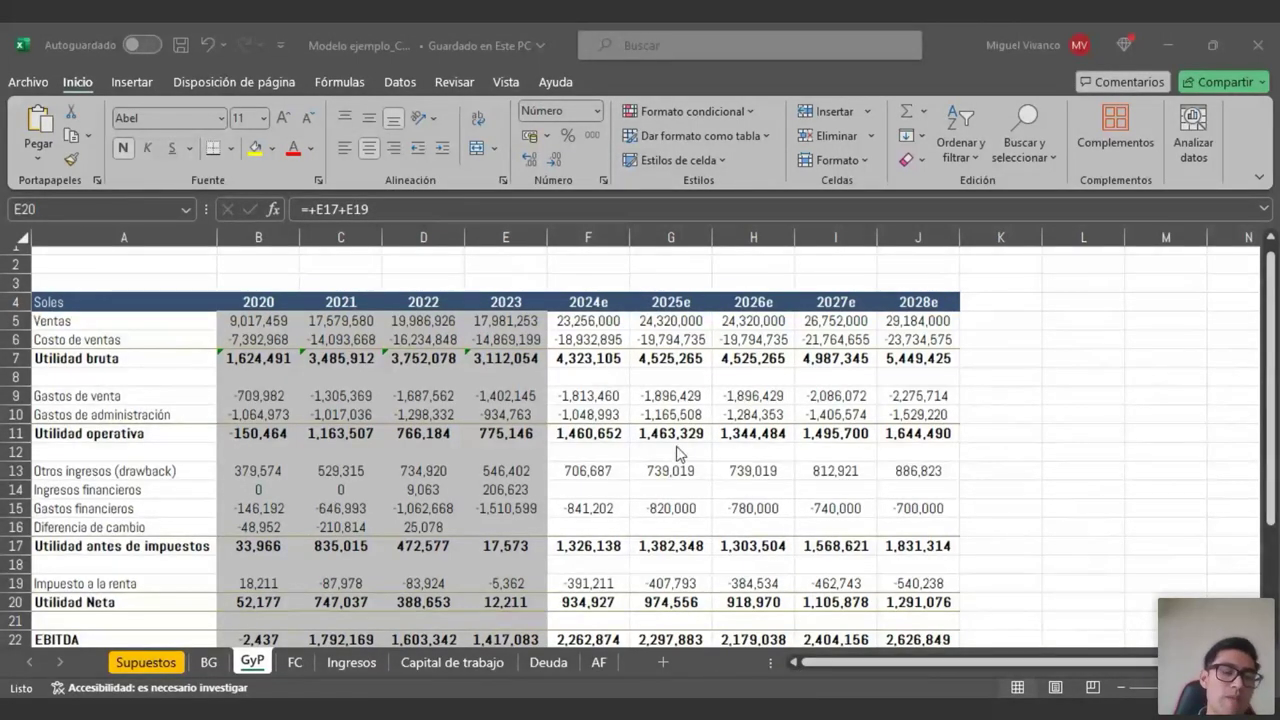
pyautogui.click(179, 321)
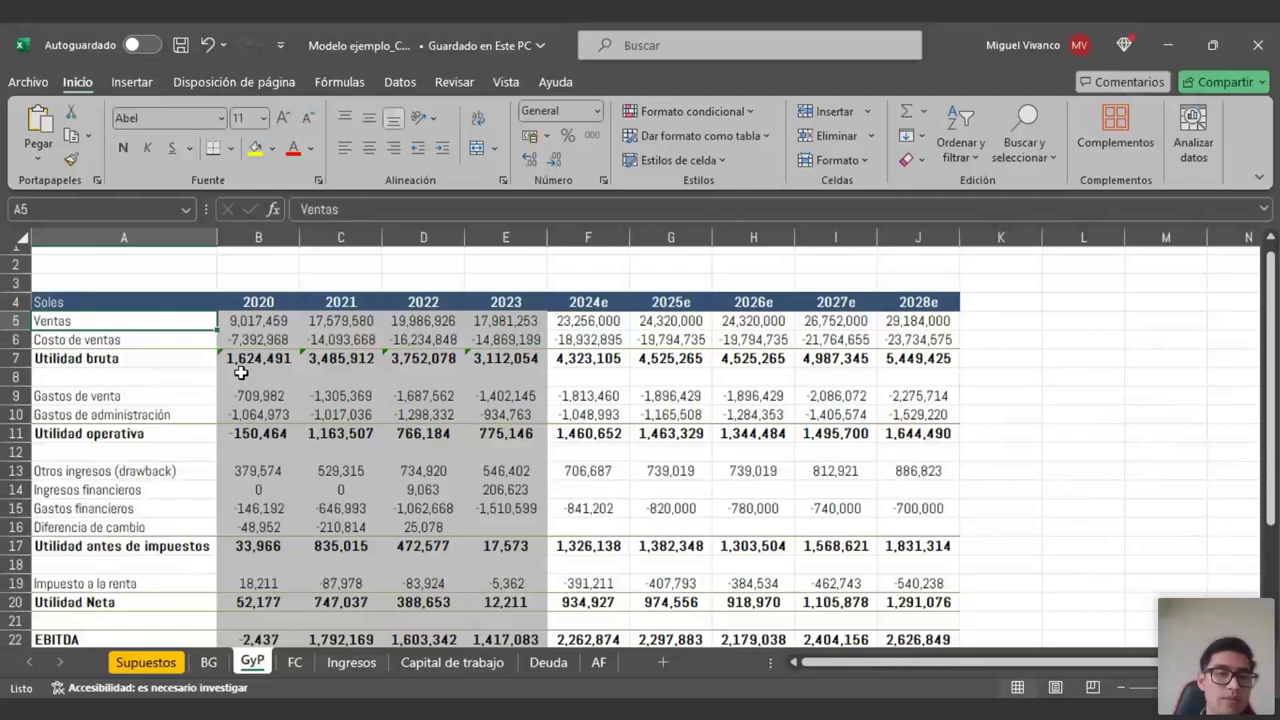
pyautogui.click(198, 340)
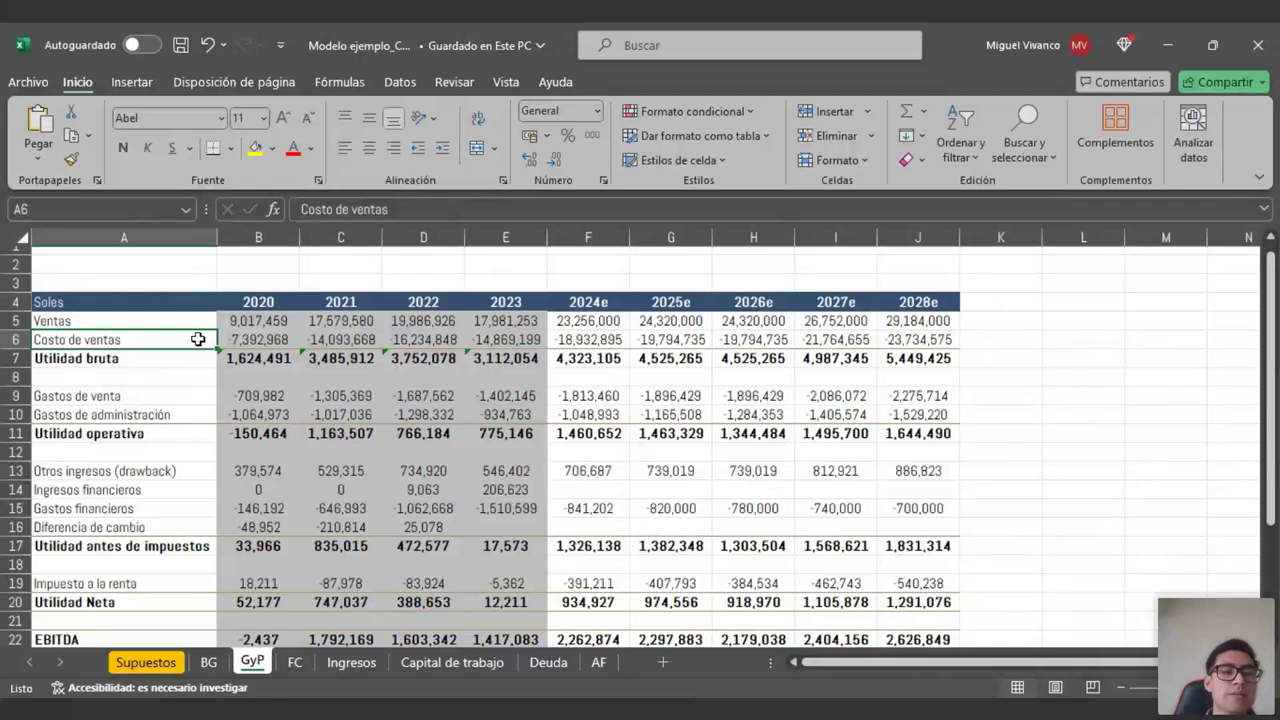
pyautogui.click(203, 322)
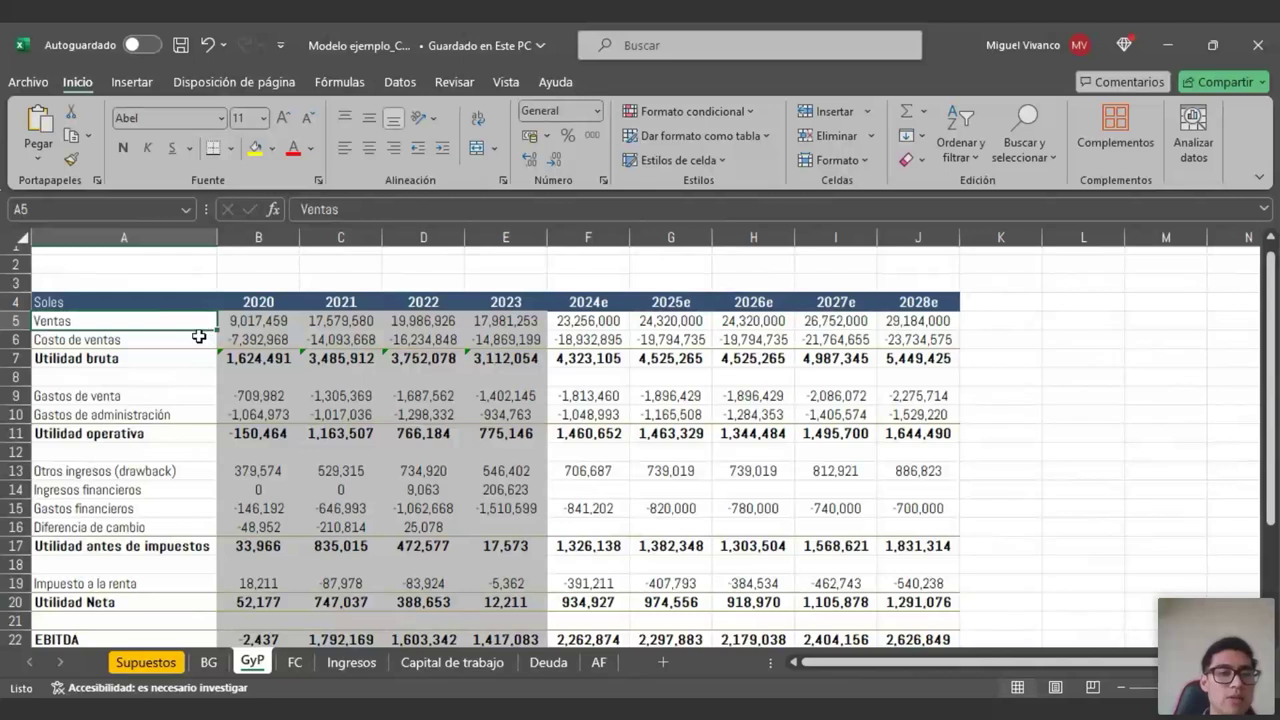
pyautogui.click(199, 339)
pyautogui.moveTo(199, 321); pyautogui.dragTo(961, 326)
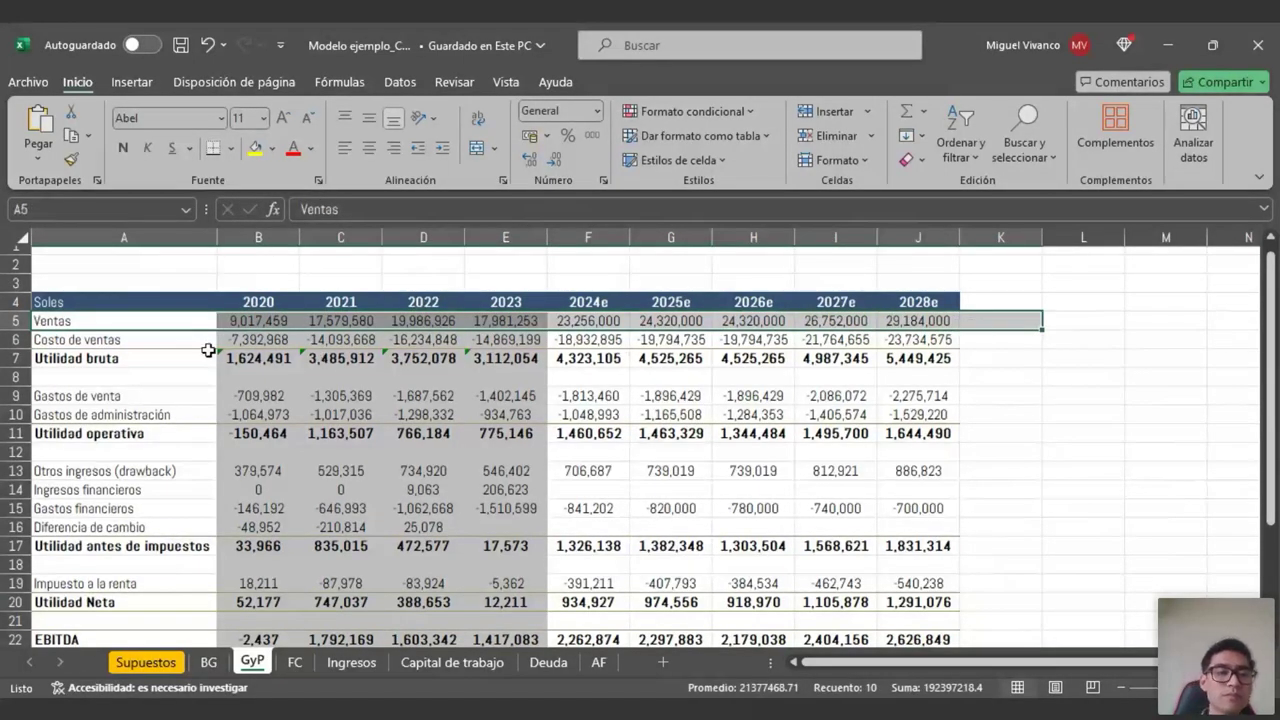
pyautogui.click(202, 339)
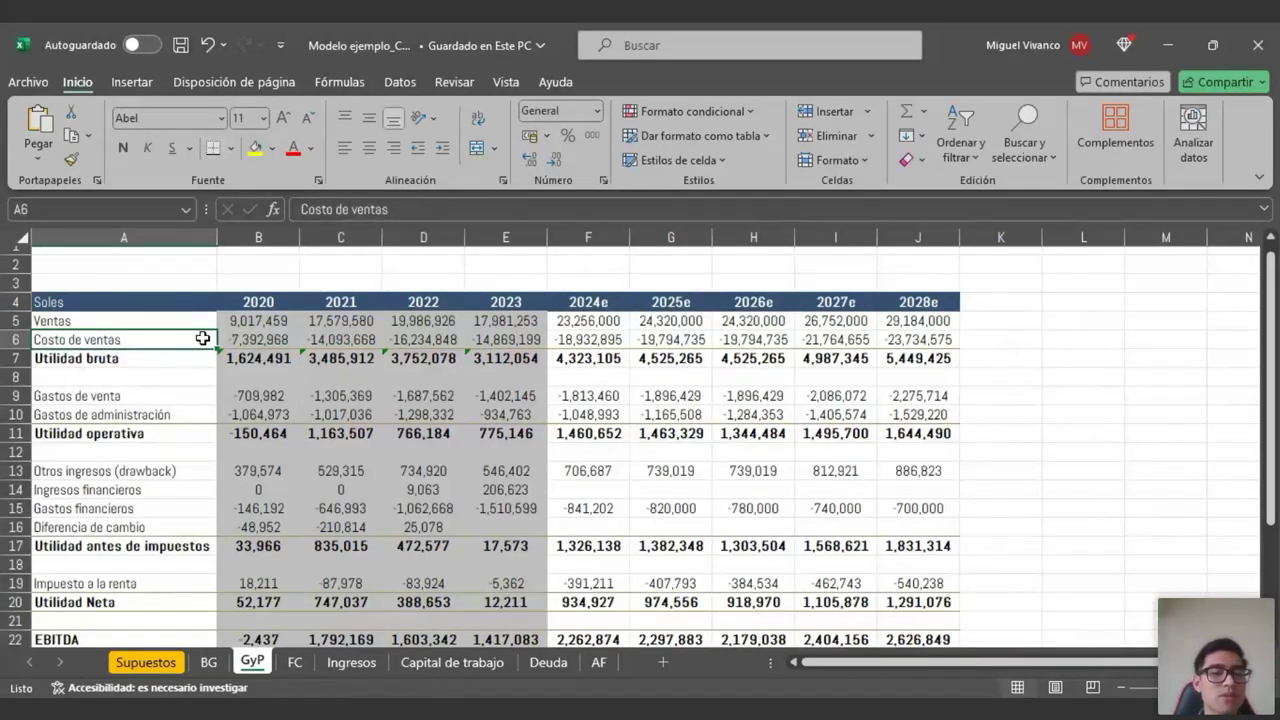
# - Review the Utilidad Neta row from 2020 to 2028e and inspect the formula behind the 2024e Costo de ventas
pyautogui.click(120, 604)
pyautogui.moveTo(124, 604); pyautogui.dragTo(936, 604)
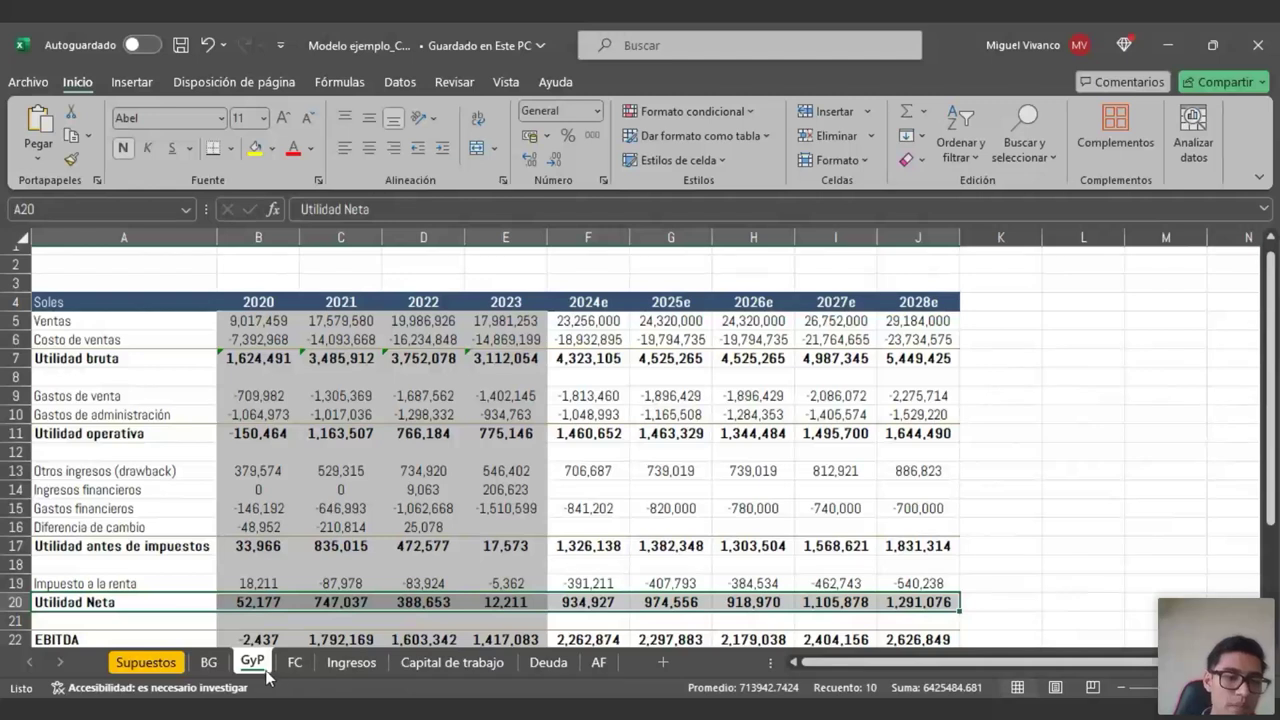
pyautogui.click(592, 341)
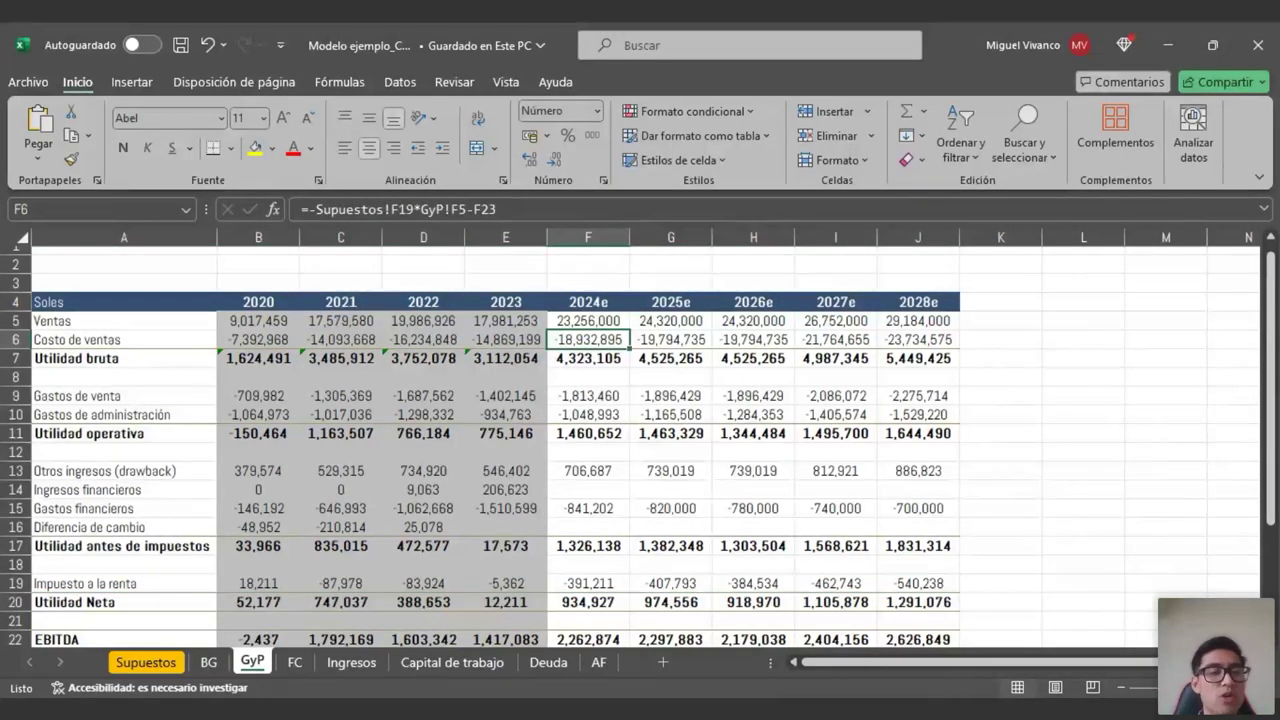
# - Inspect the 2024e formulas for trade receivables, inventories and share capital on the BG sheet
pyautogui.click(208, 662)
pyautogui.scroll(1, 467, 448)
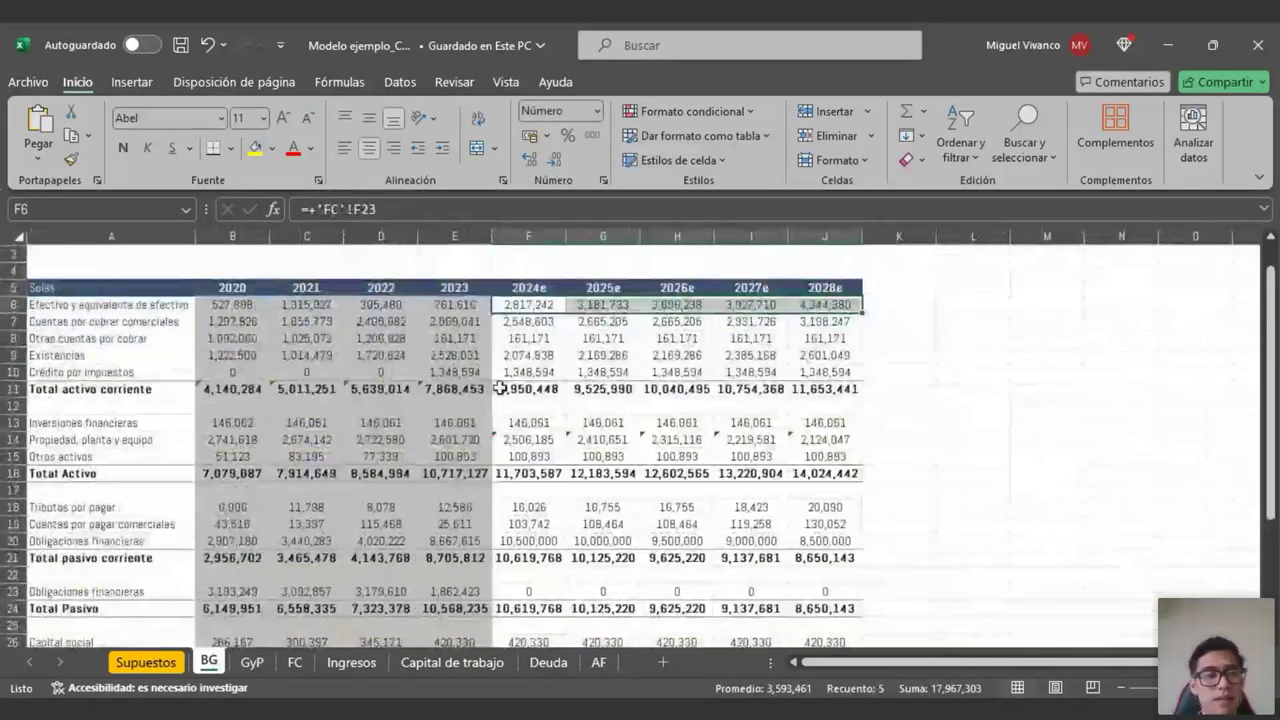
pyautogui.click(539, 319)
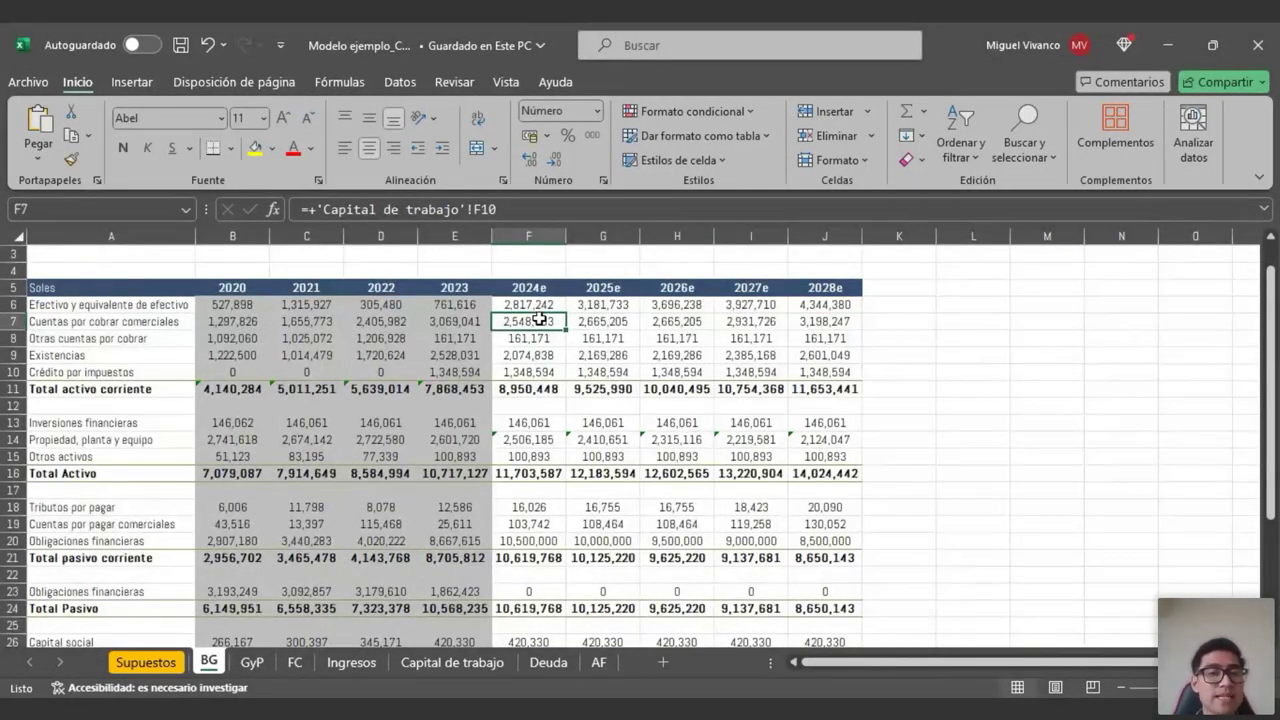
pyautogui.click(527, 352)
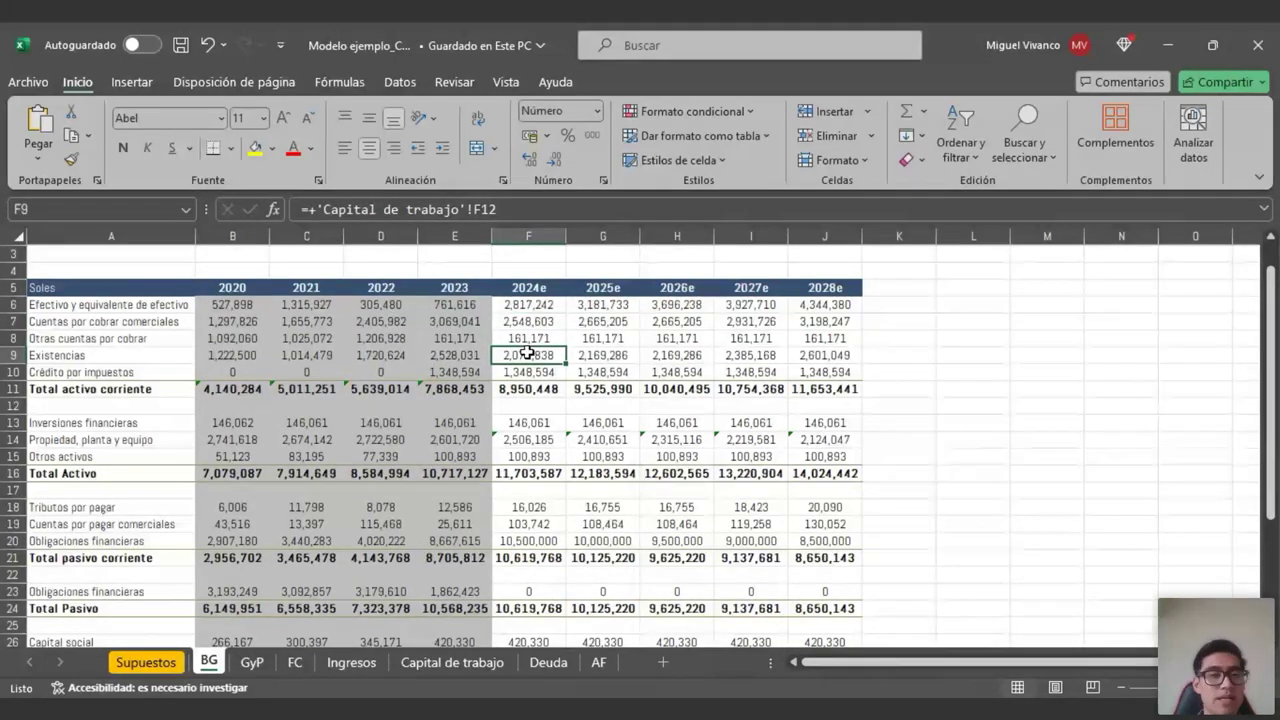
pyautogui.scroll(-3, 527, 352)
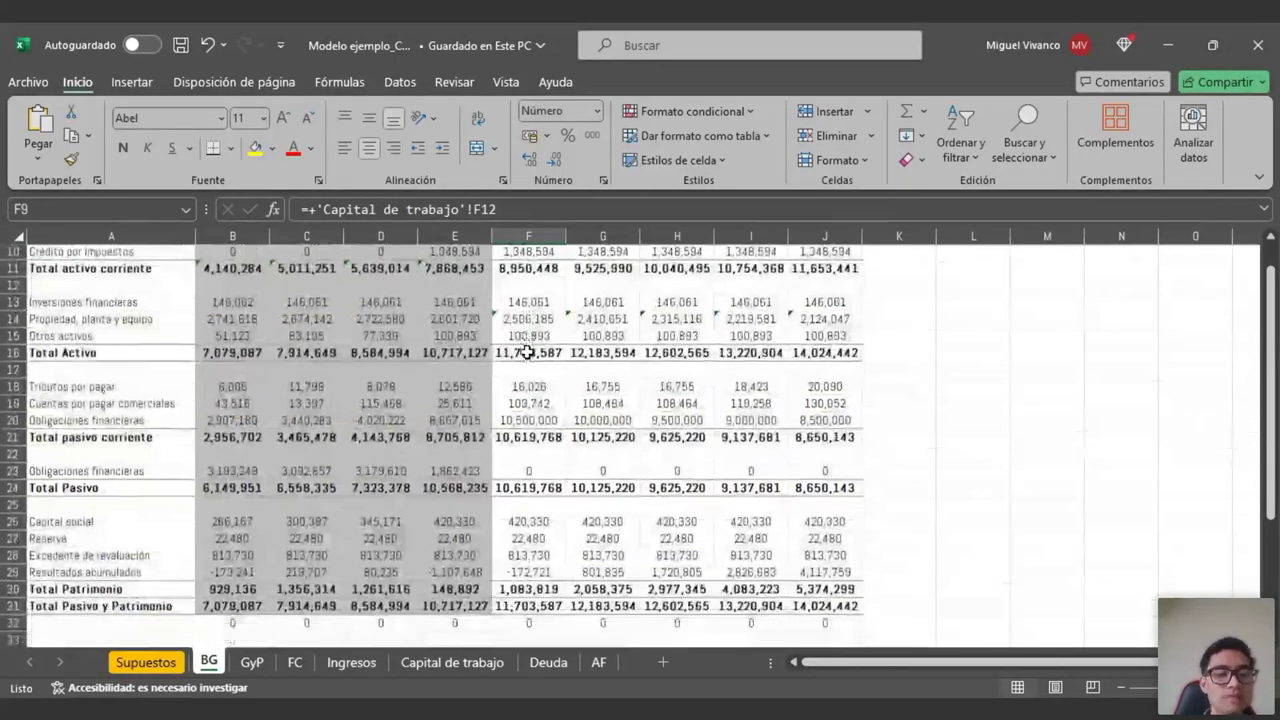
pyautogui.click(537, 509)
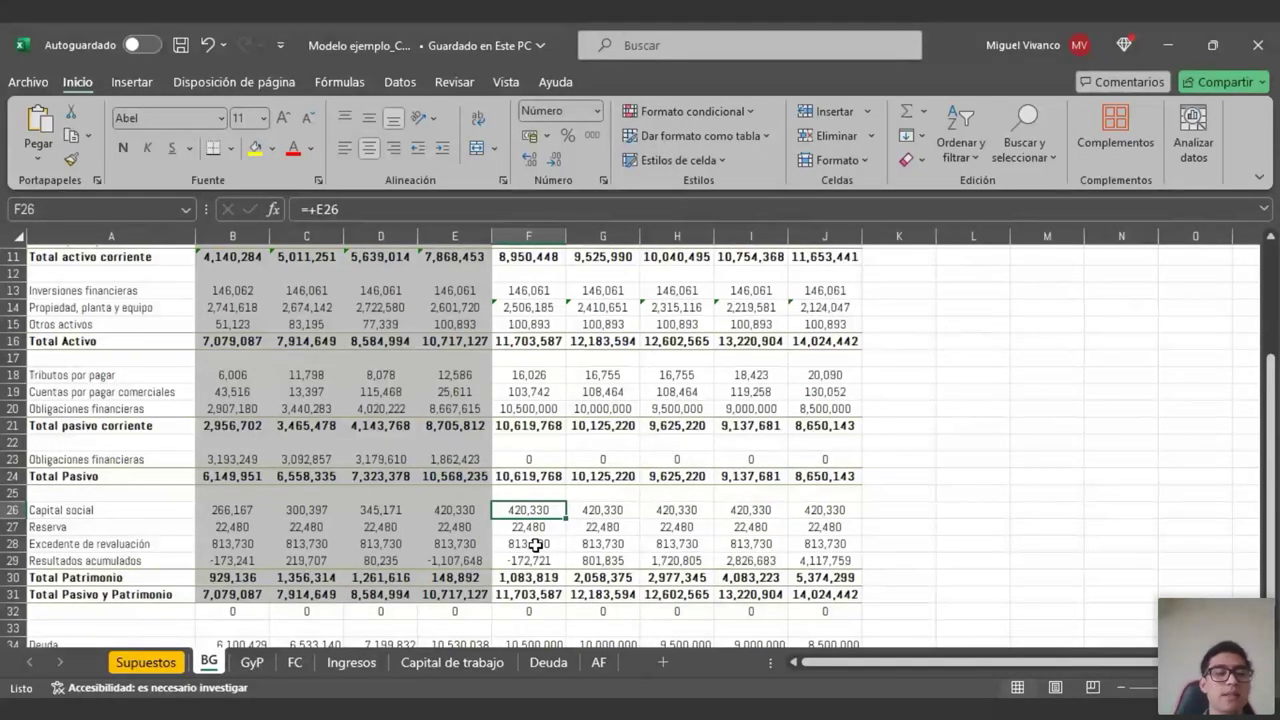
# - Examine the Cantidad vendida row on the Ingresos sheet and inspect the source of its 2024e figure
pyautogui.click(345, 662)
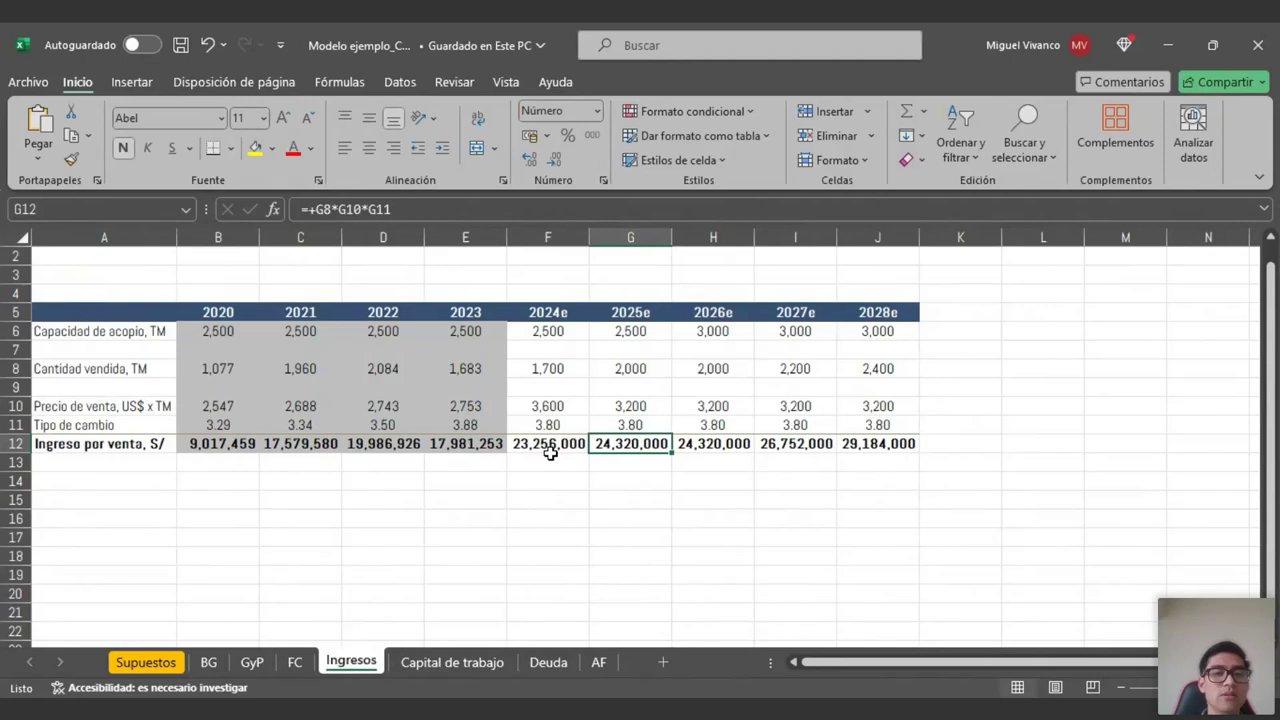
pyautogui.click(326, 518)
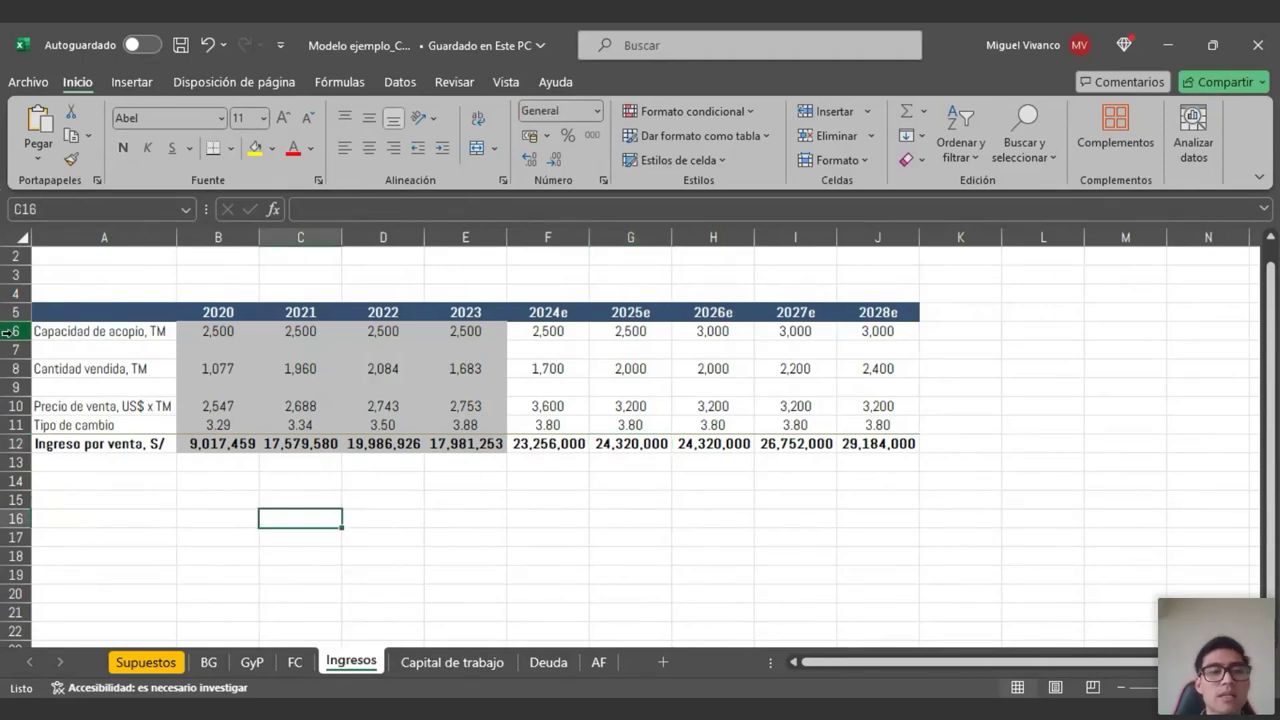
pyautogui.click(12, 368)
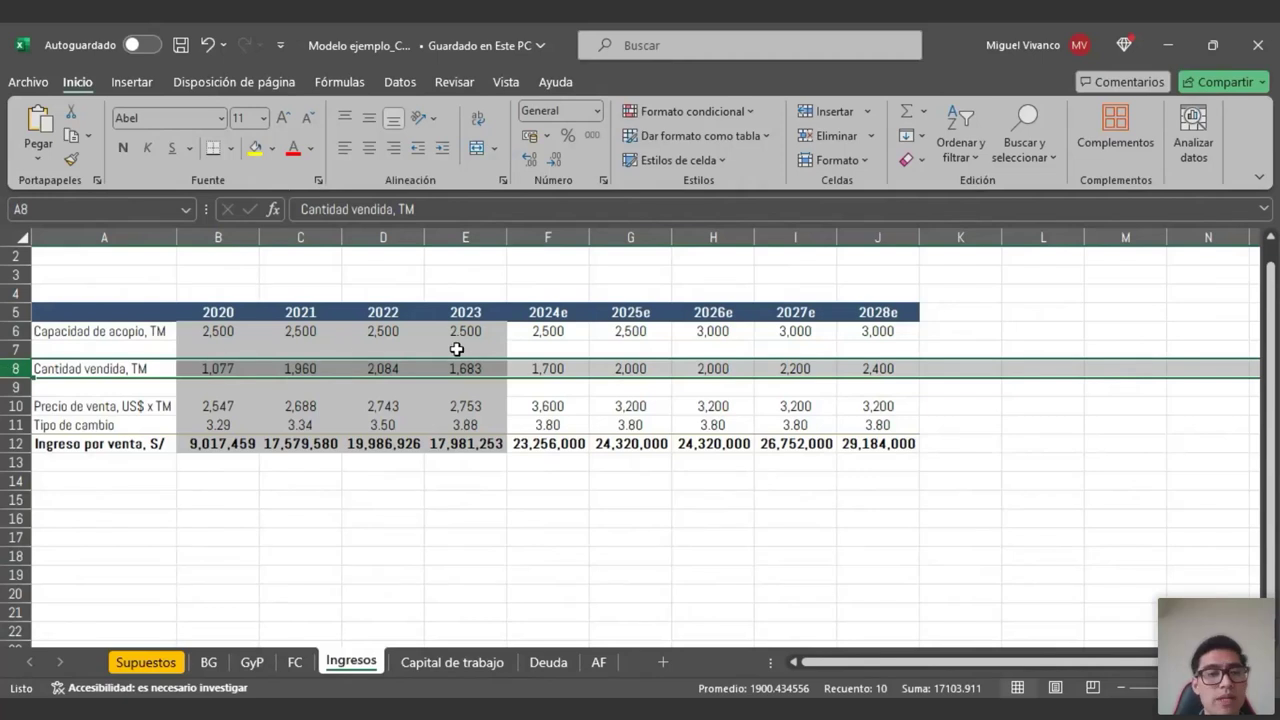
pyautogui.click(526, 368)
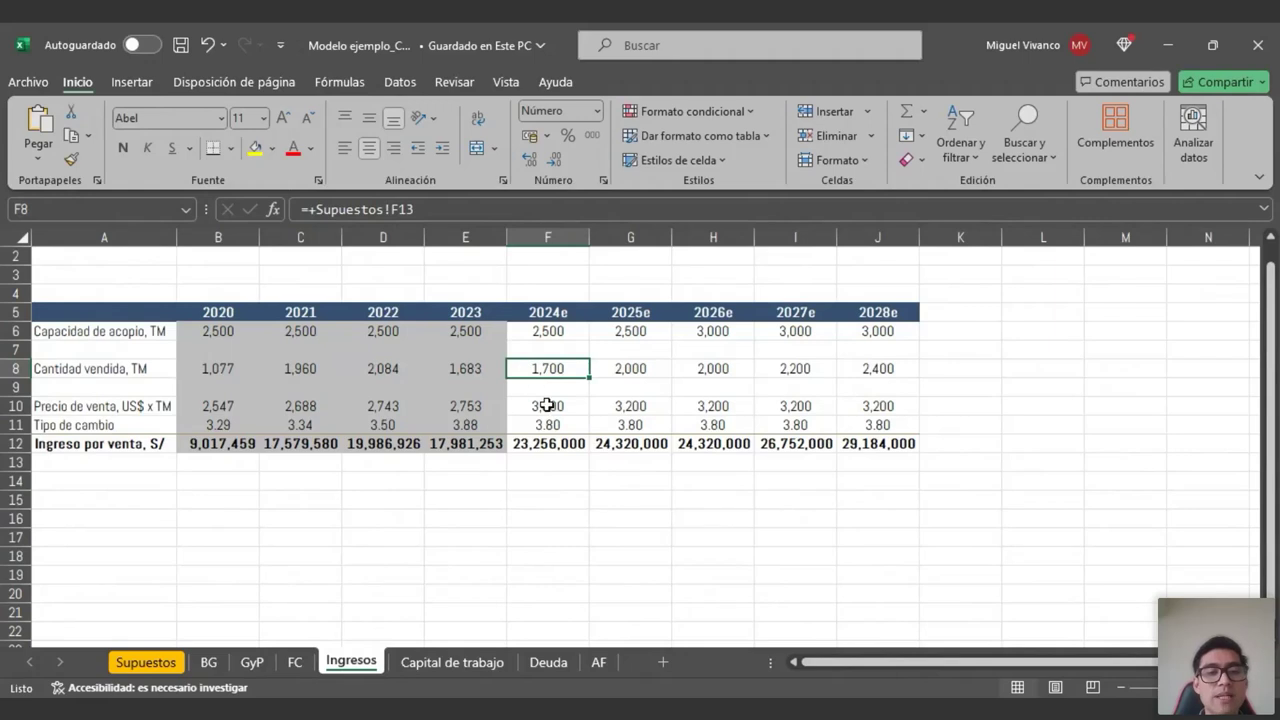
# - Inspect the 2024e formulas for Precio de venta, Tipo de cambio and Ingreso por venta on the Ingresos sheet
pyautogui.click(546, 404)
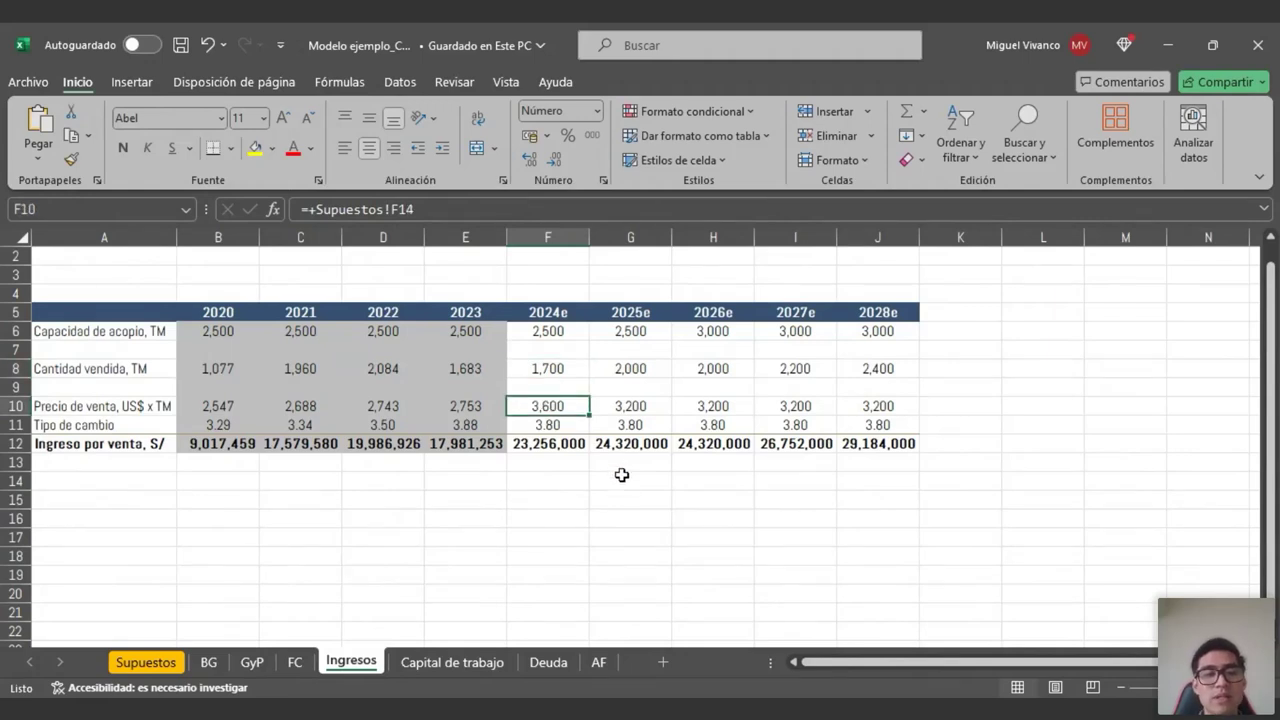
pyautogui.click(568, 423)
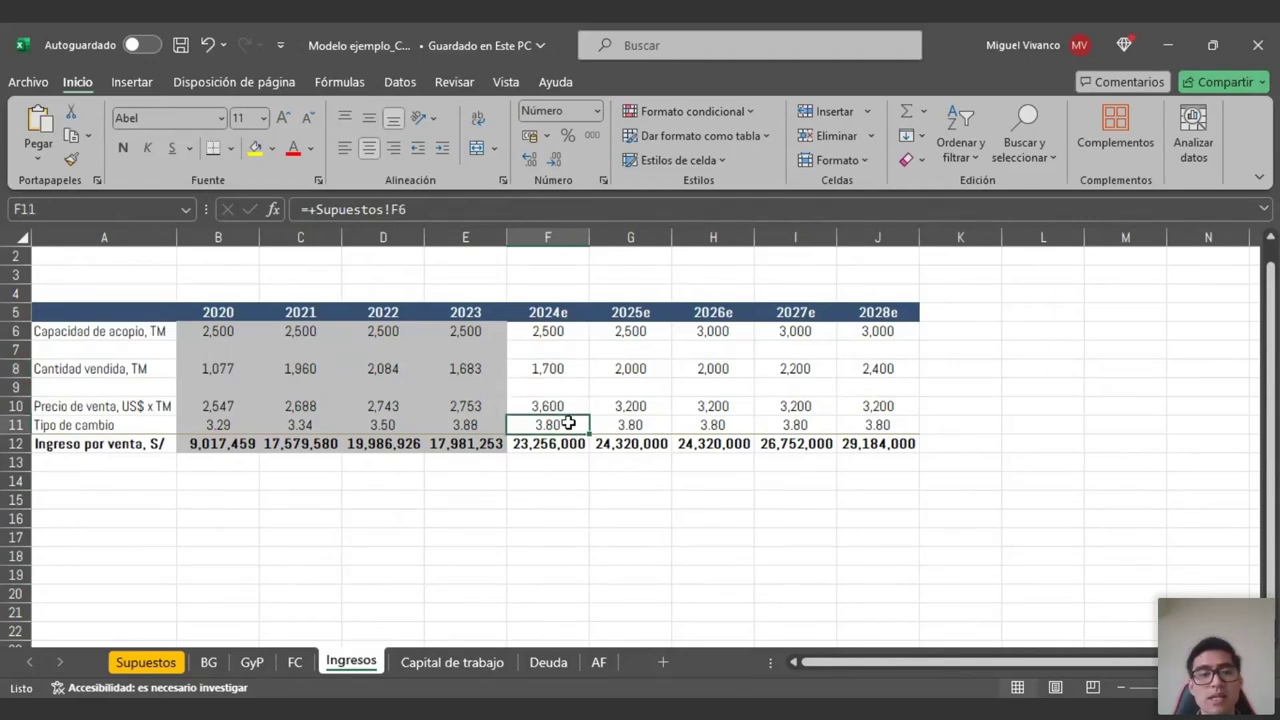
pyautogui.click(558, 443)
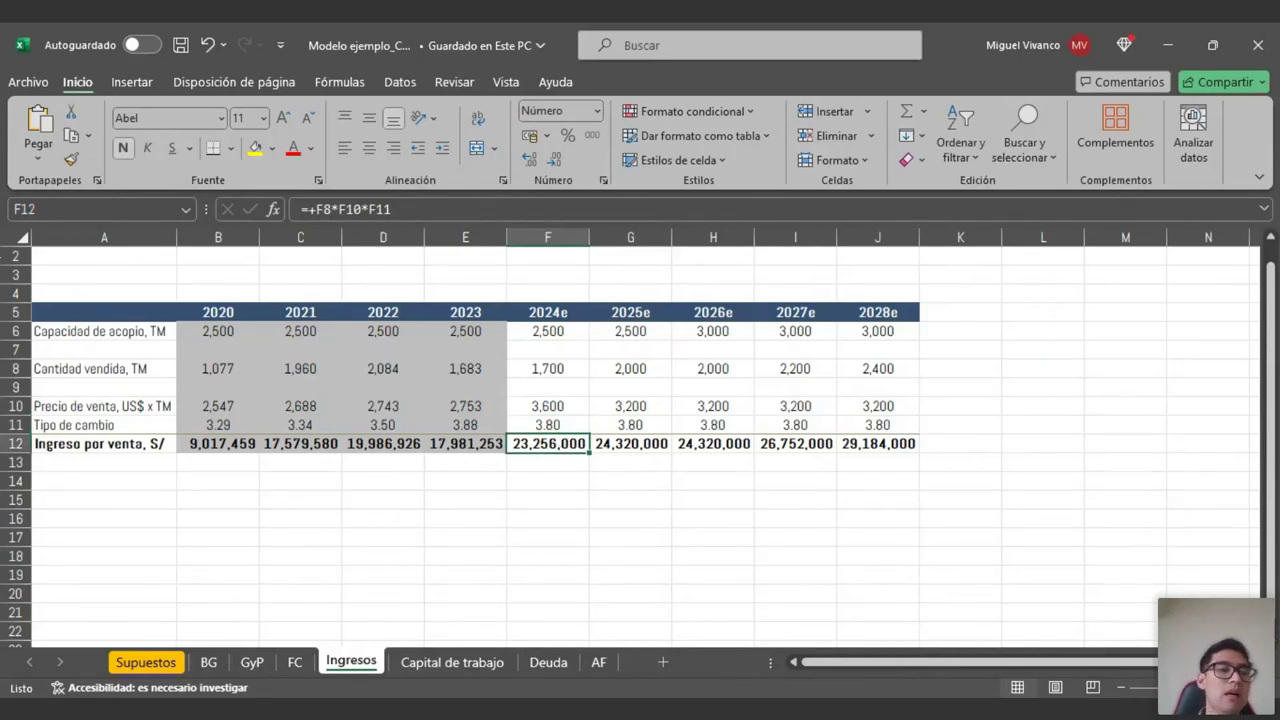
# - Review the revenue driver rows from Capacidad de acopio to Tipo de cambio on the Ingresos sheet
pyautogui.moveTo(16, 331); pyautogui.dragTo(28, 423)
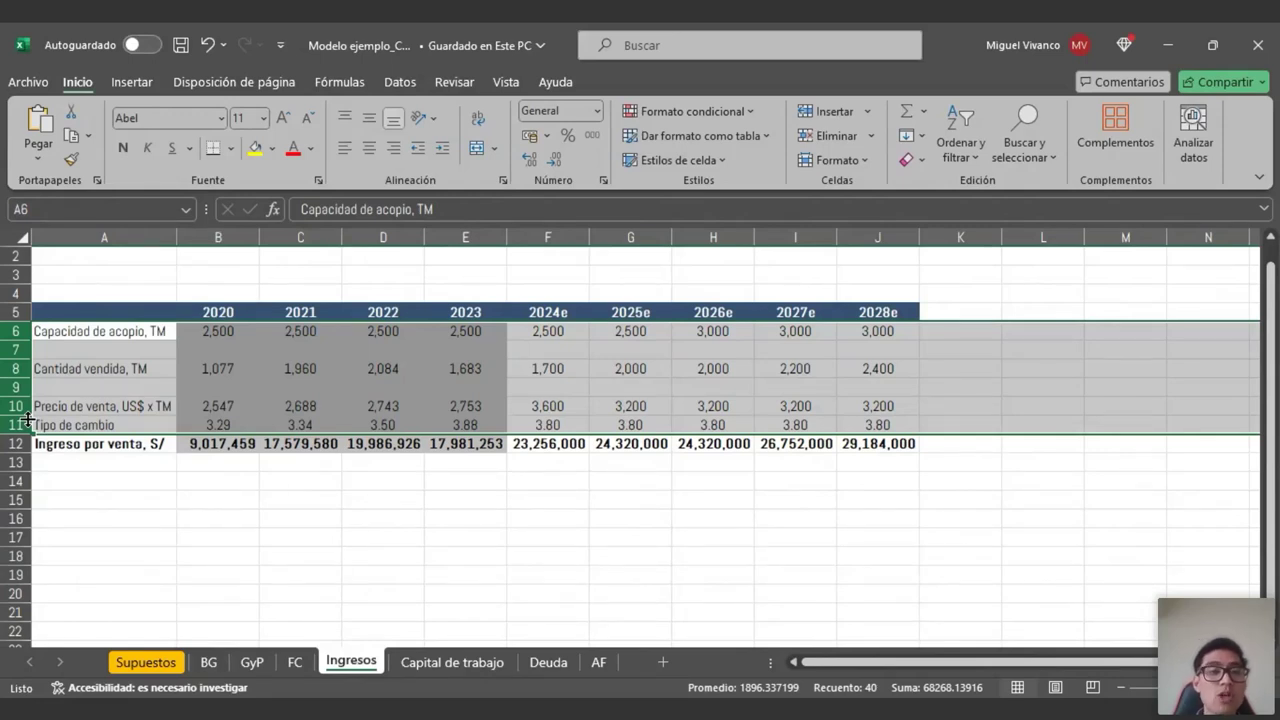
pyautogui.click(16, 349)
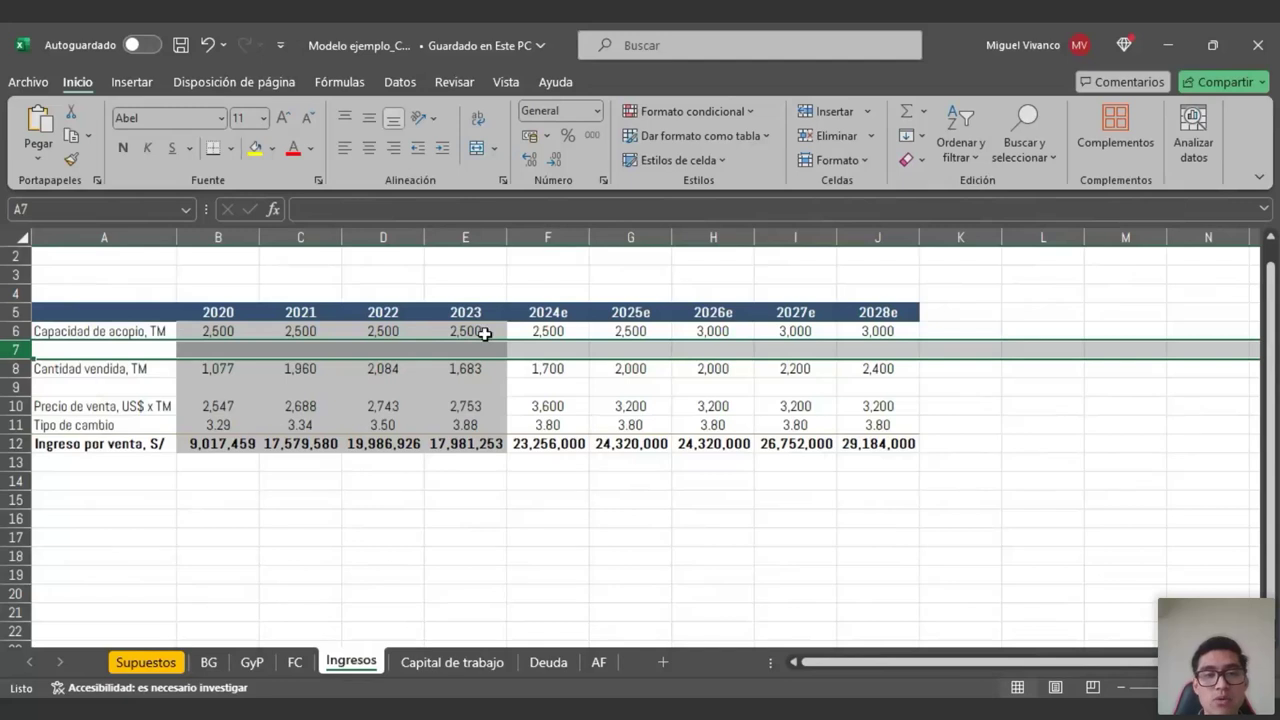
pyautogui.click(567, 276)
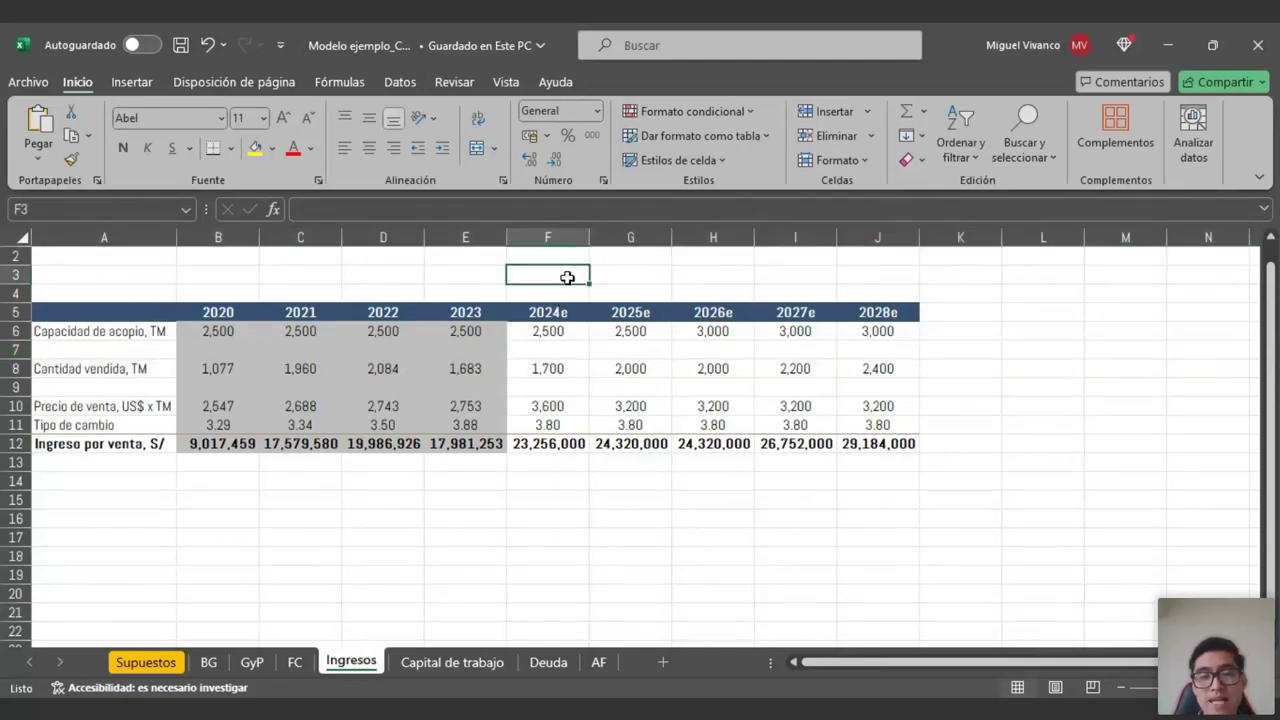
# - Recheck the 2024e Ingreso por venta formula and the source of the 2024e Precio de venta
pyautogui.click(557, 446)
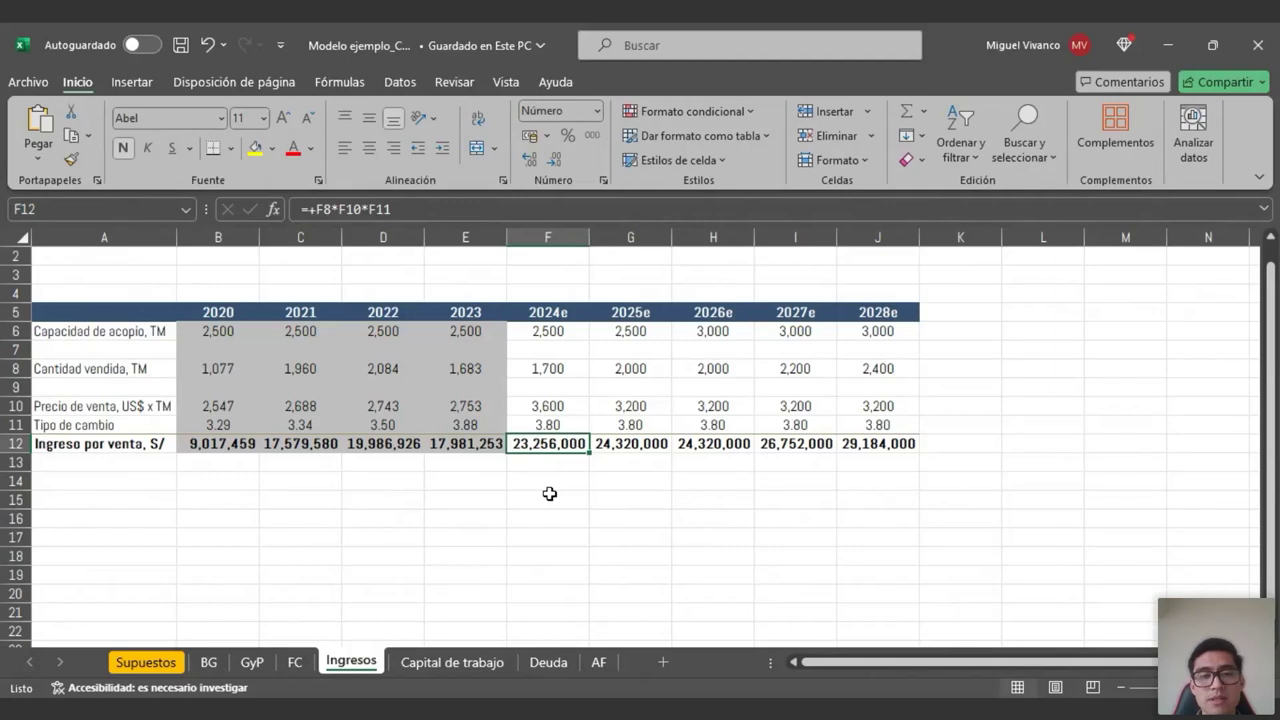
pyautogui.click(565, 463)
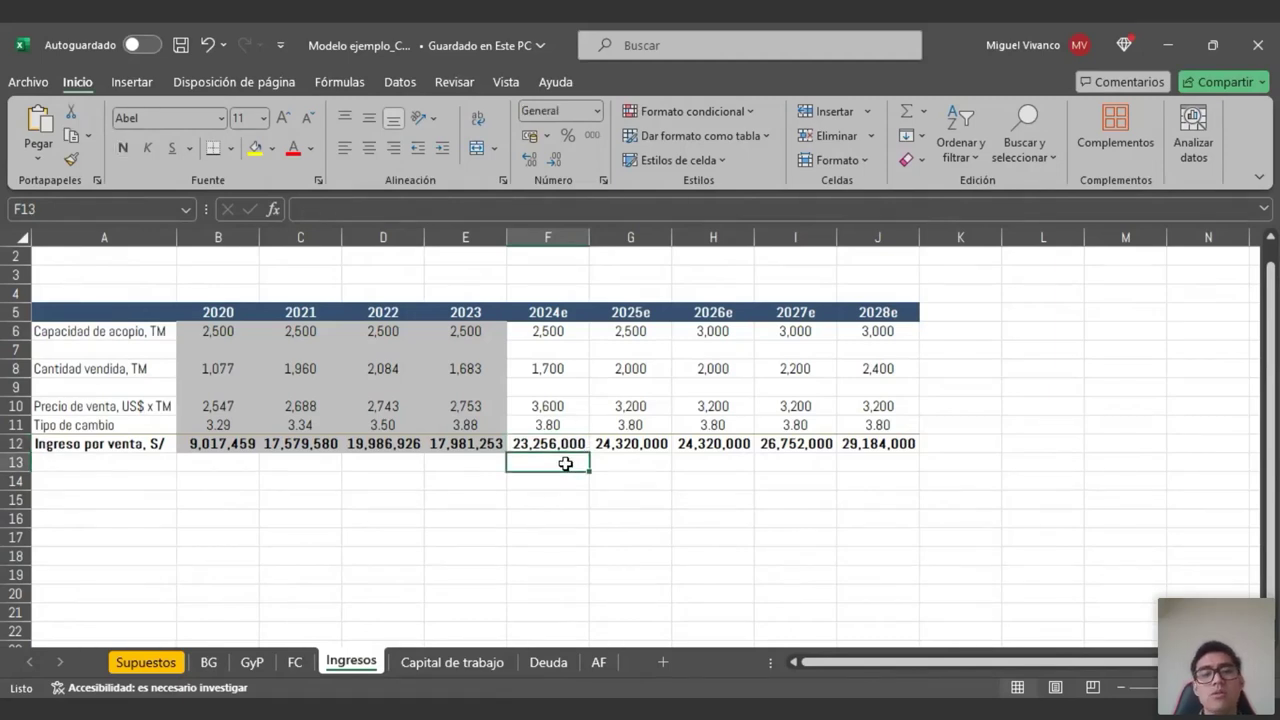
pyautogui.click(573, 406)
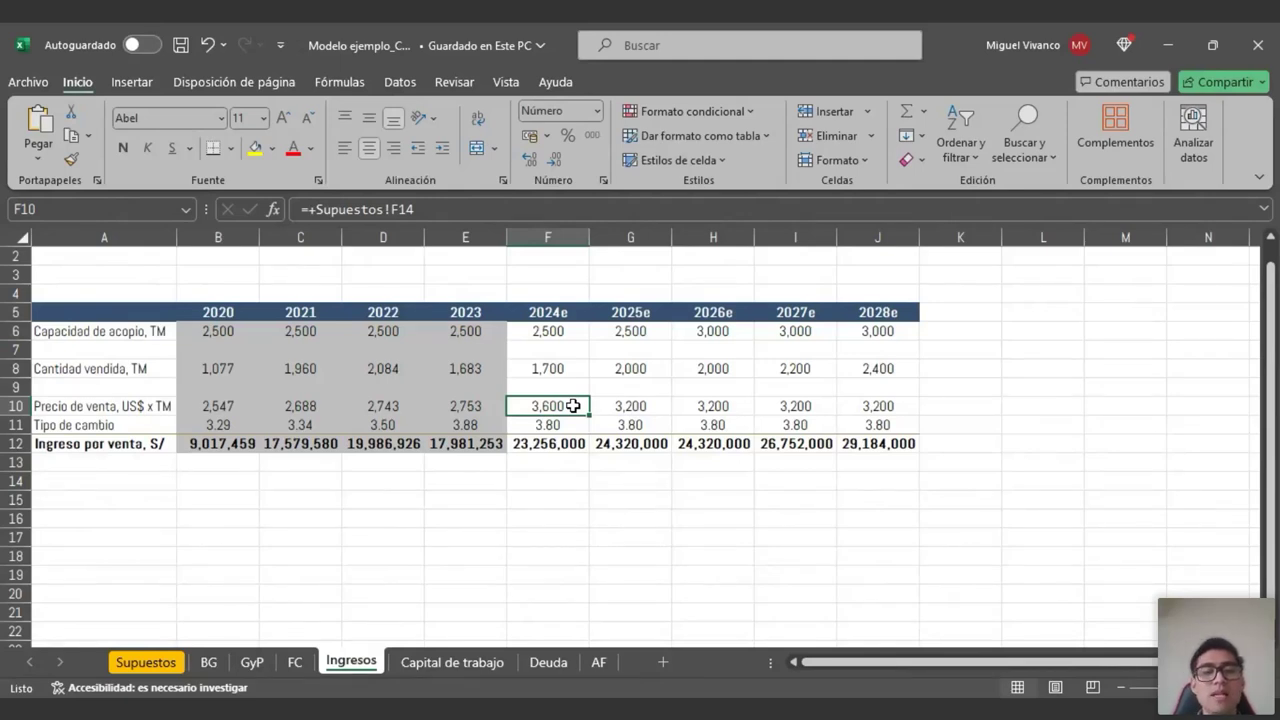
pyautogui.click(553, 446)
pyautogui.click(553, 469)
pyautogui.click(550, 483)
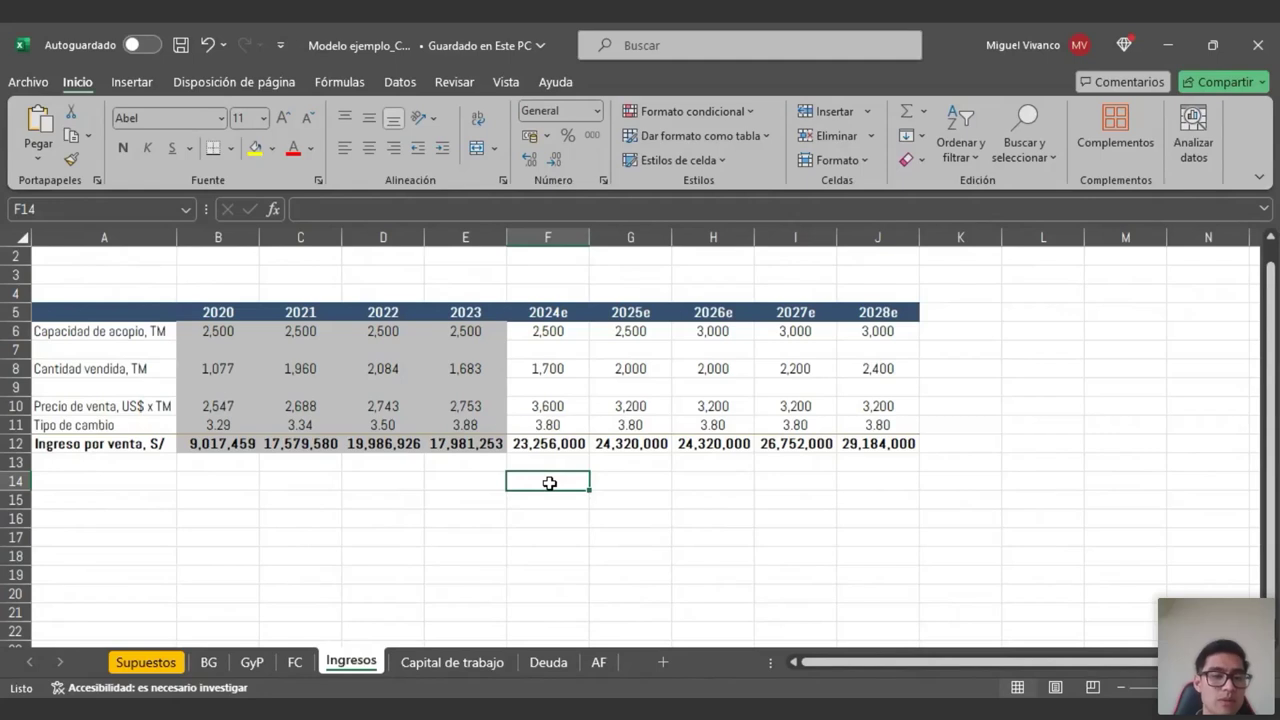
# - Examine the Costo de ventas row on the GyP sheet and the formula behind its 2024e figure
pyautogui.click(252, 662)
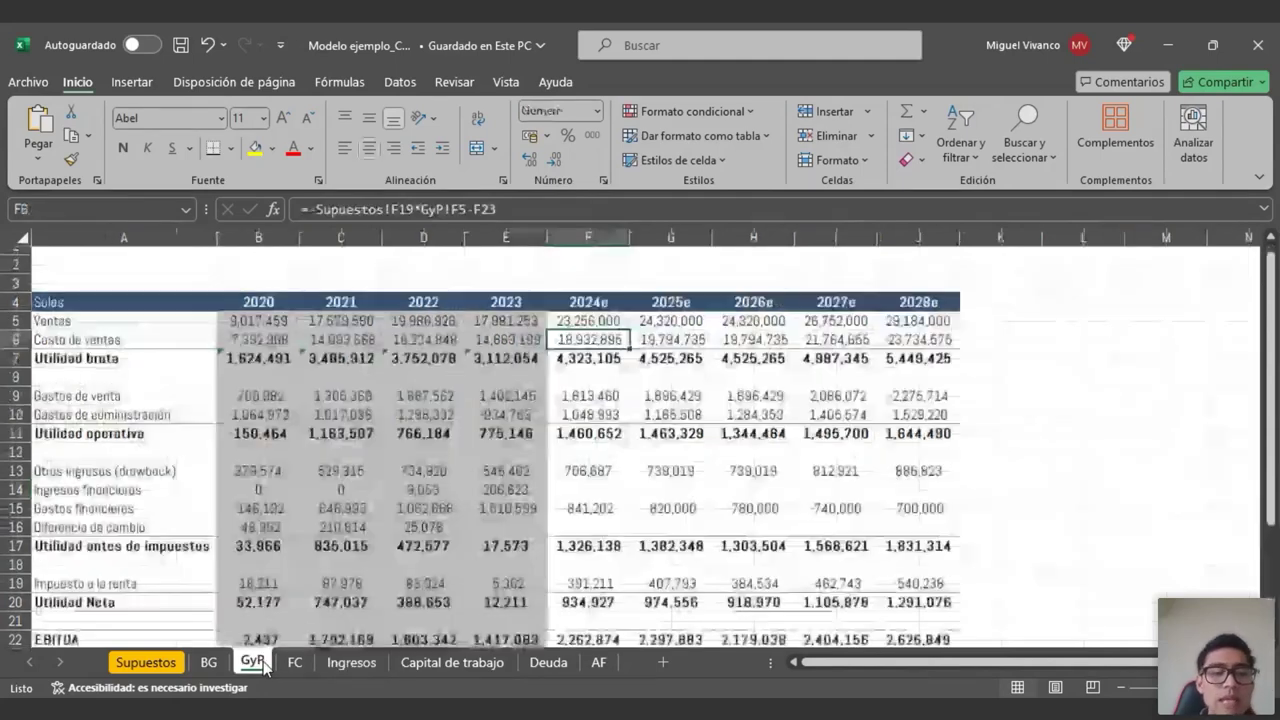
pyautogui.click(180, 335)
pyautogui.moveTo(180, 335); pyautogui.dragTo(570, 339)
pyautogui.click(570, 339)
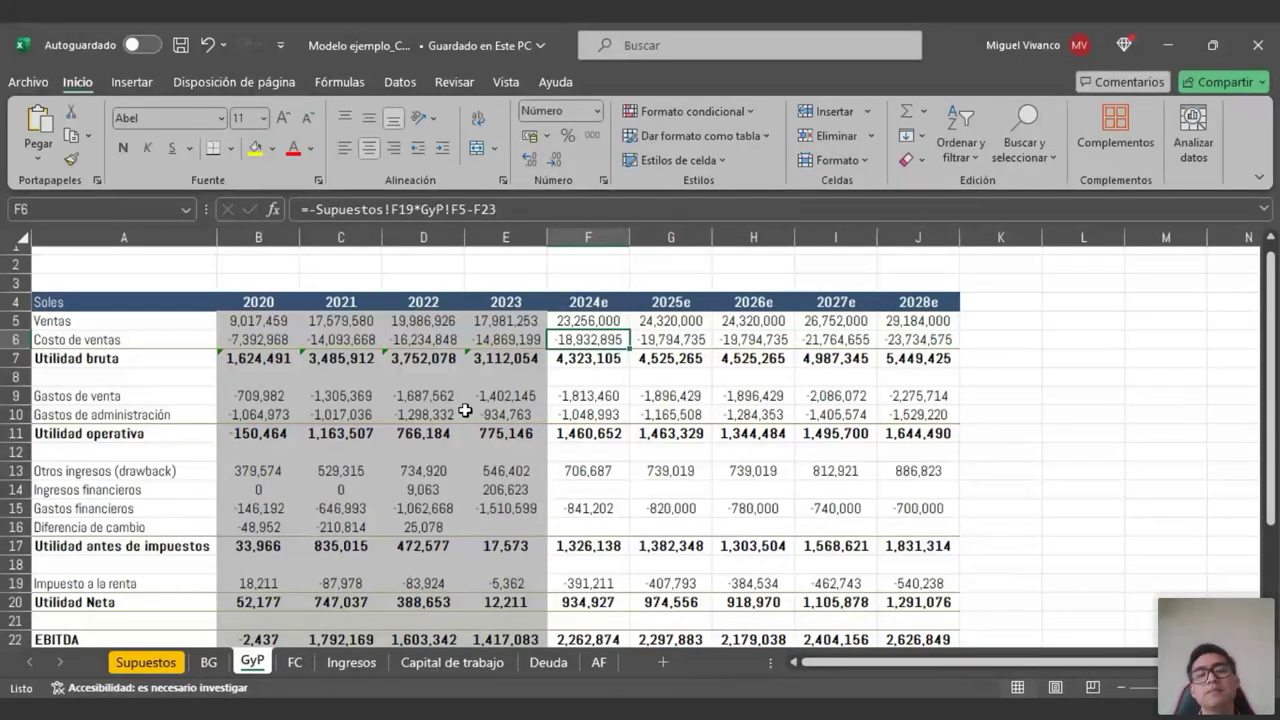
pyautogui.scroll(-1, 465, 410)
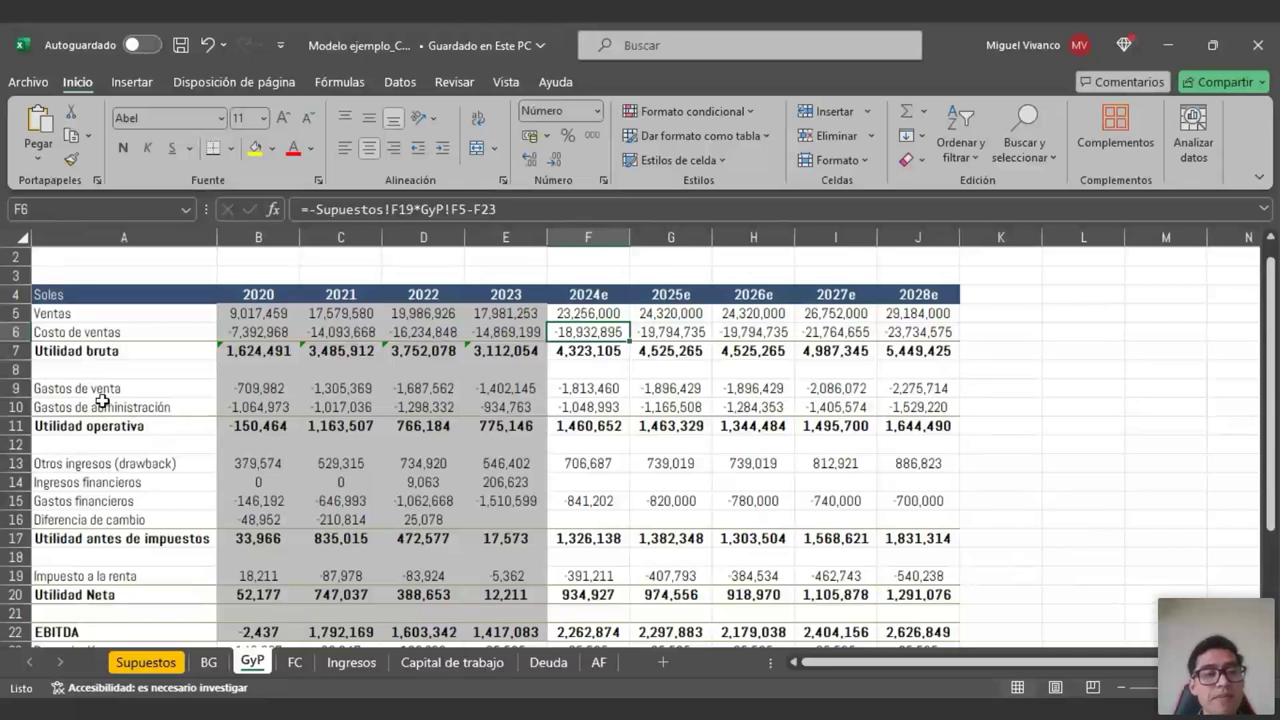
# - Inspect the 2024e formulas for Gastos de administración and Gastos de venta on the GyP sheet
pyautogui.click(13, 388)
pyautogui.click(75, 407)
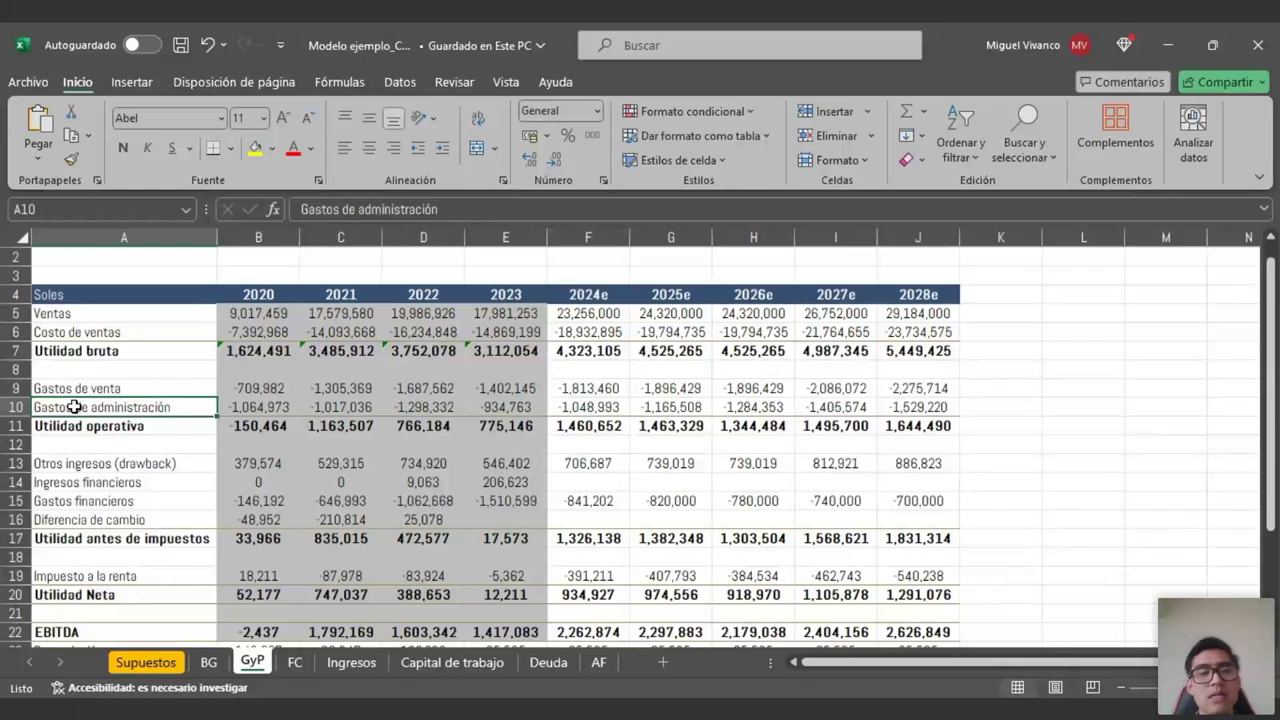
pyautogui.click(588, 407)
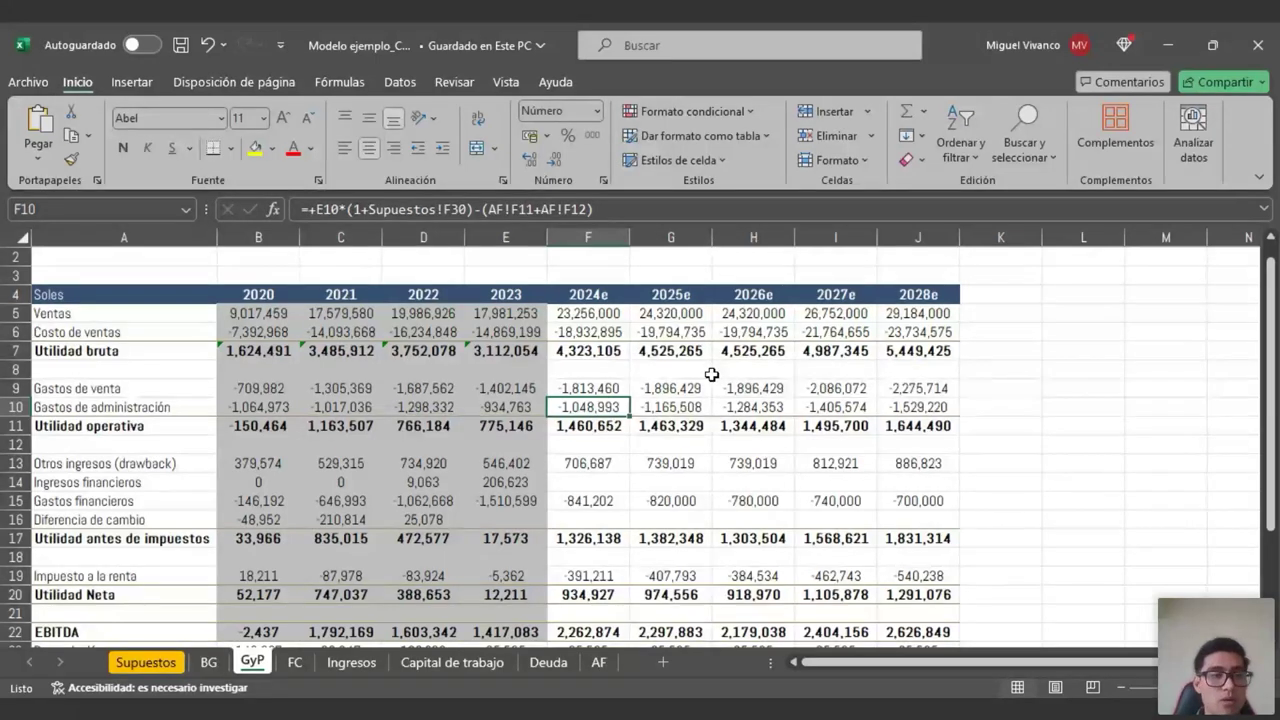
pyautogui.click(600, 388)
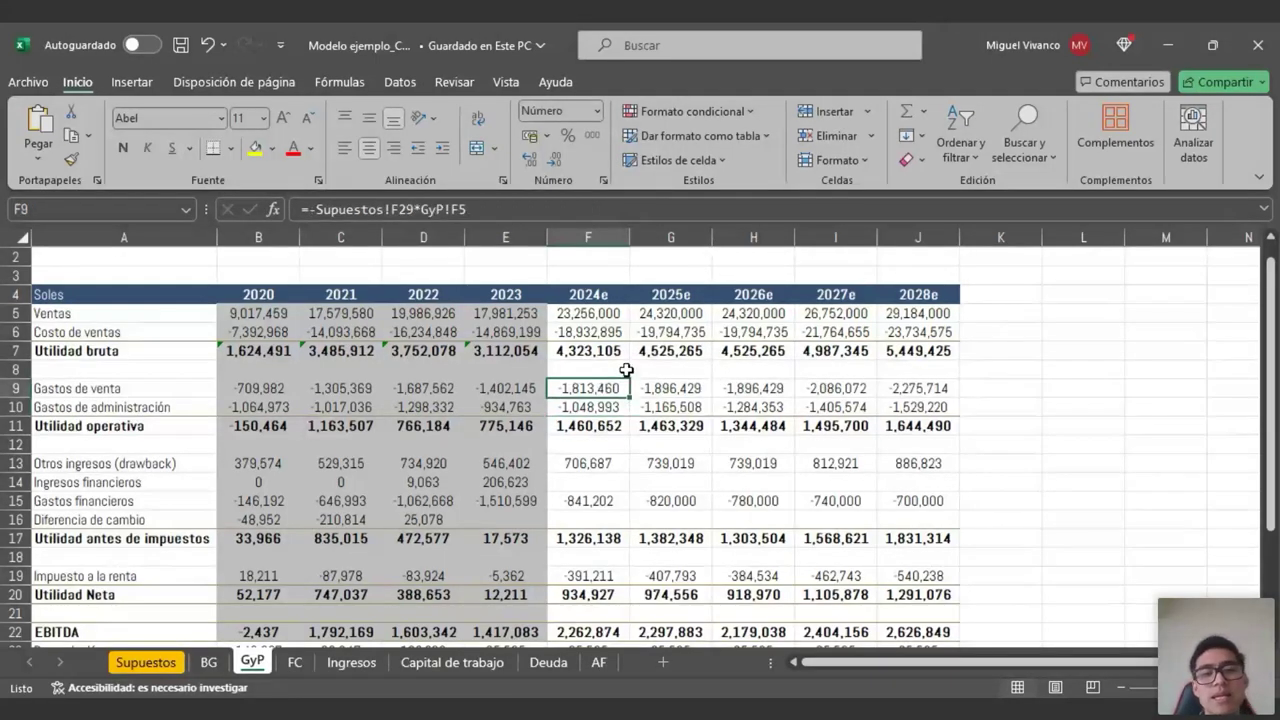
pyautogui.click(624, 370)
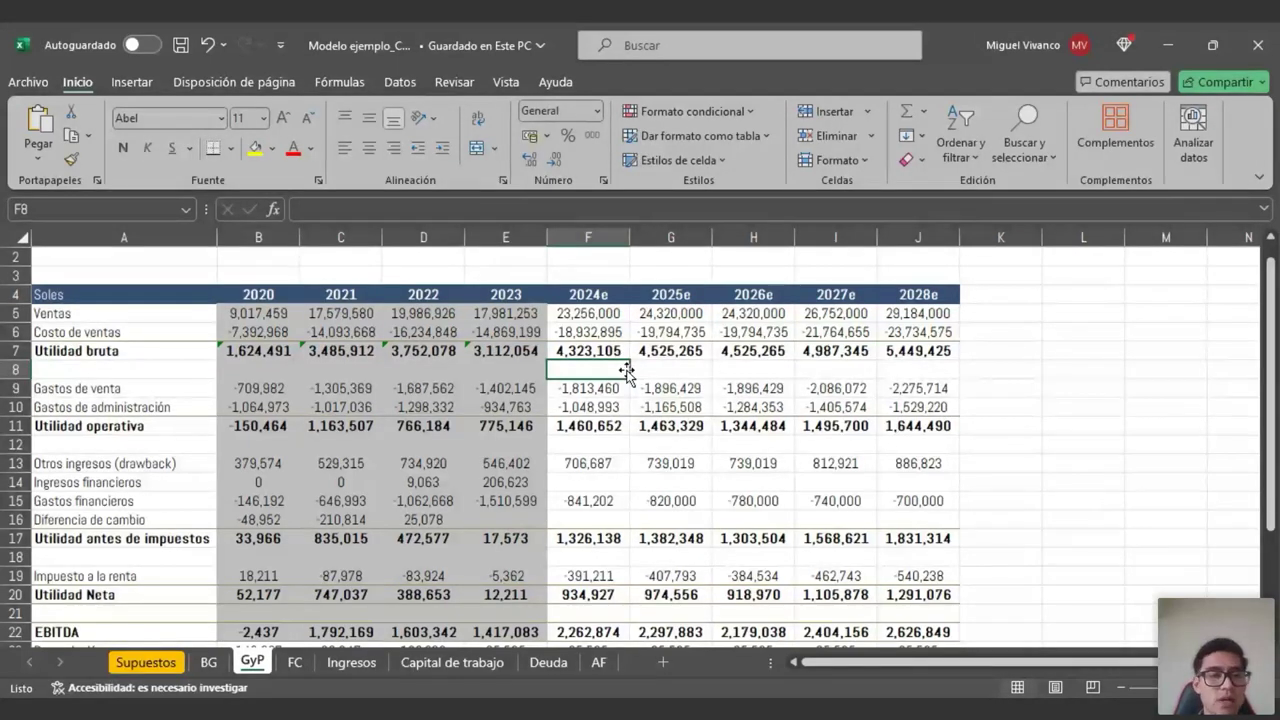
# - Trace the 2024e formulas in sequence from Ventas and Costo de ventas down to Gastos de administración
pyautogui.click(580, 484)
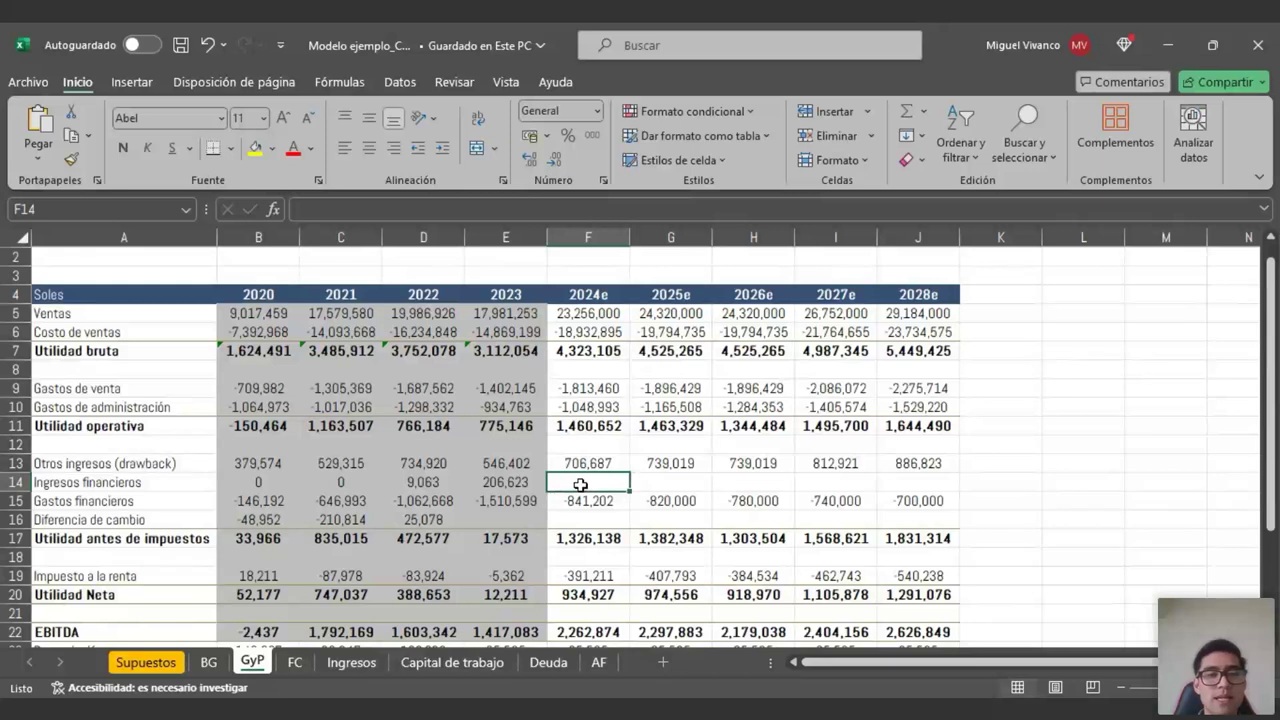
pyautogui.click(610, 314)
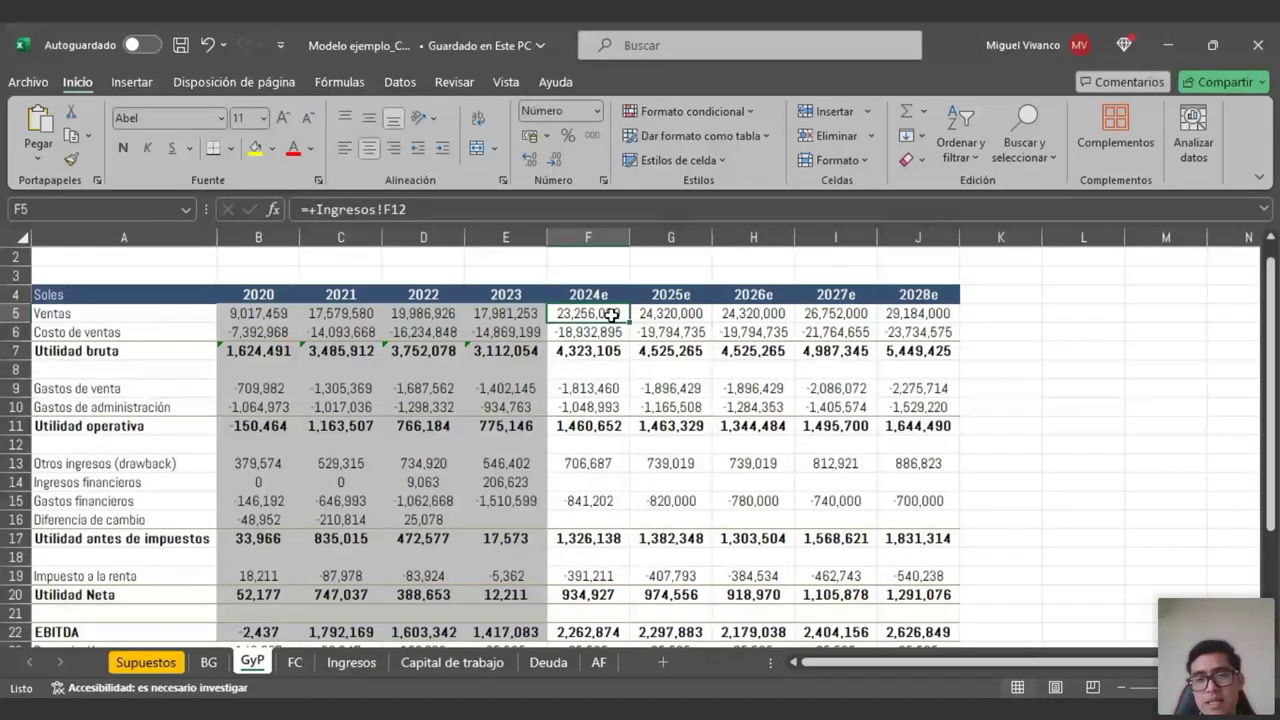
pyautogui.click(607, 331)
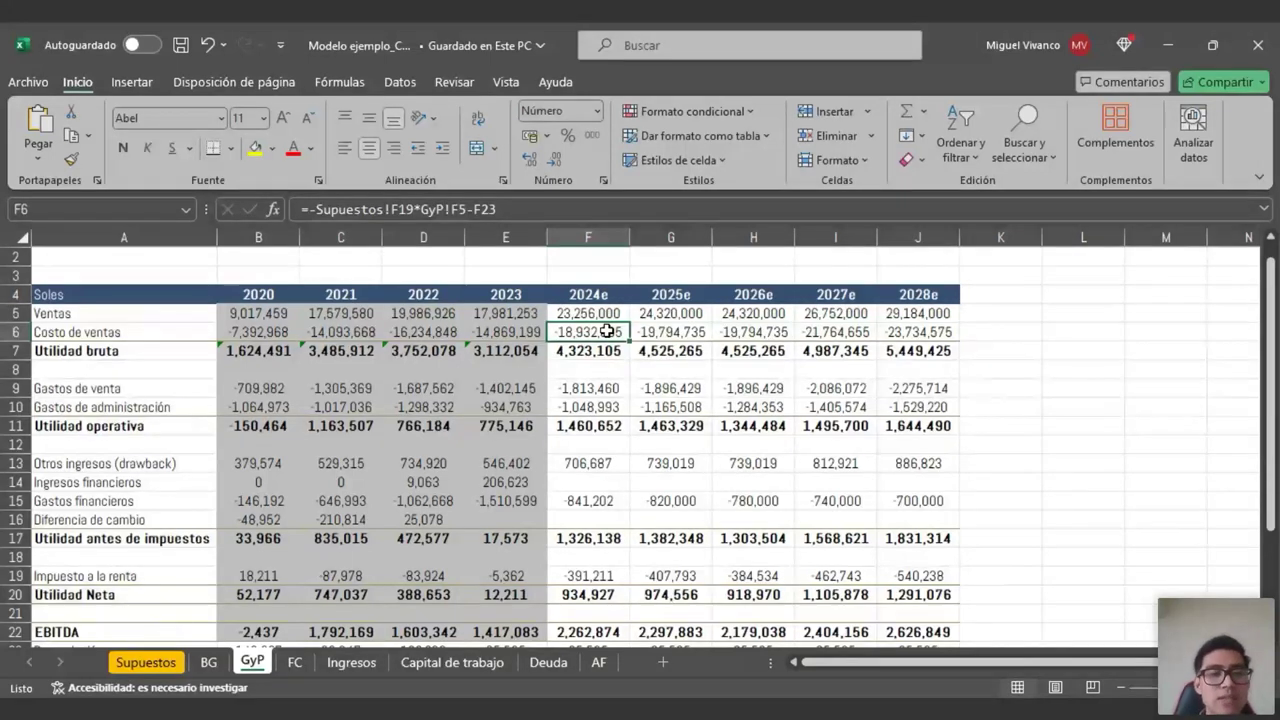
pyautogui.click(594, 386)
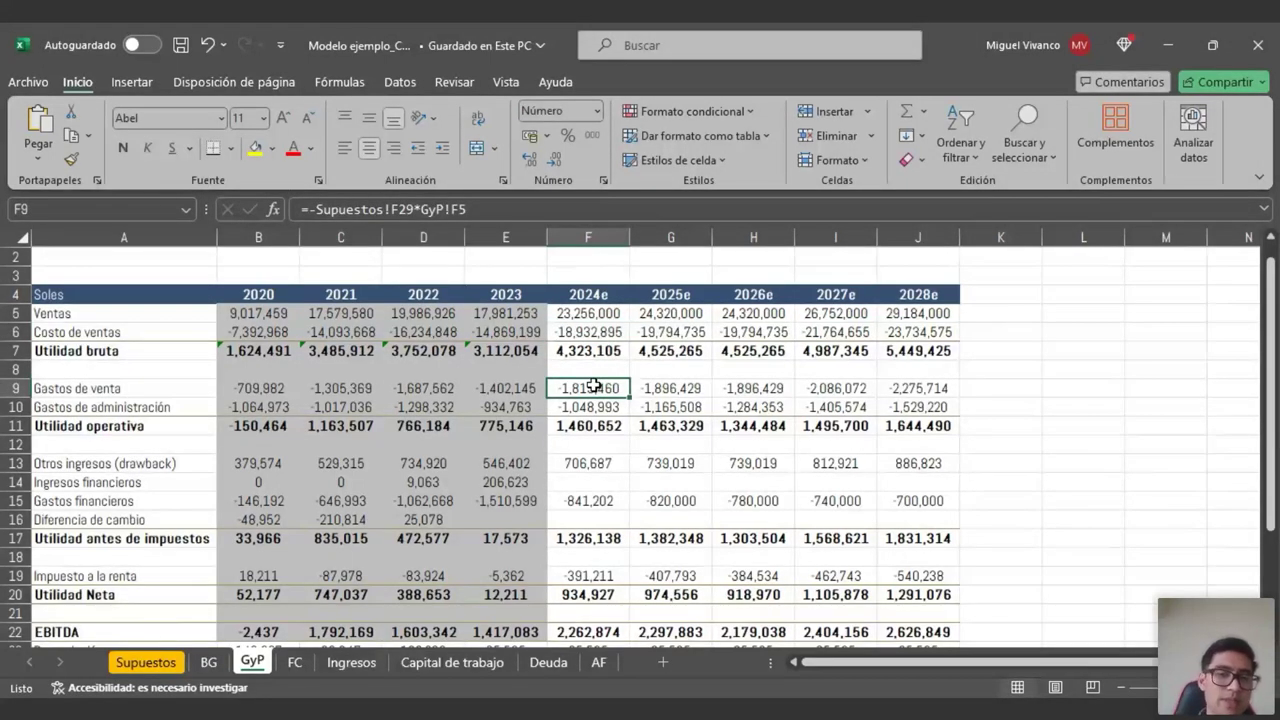
pyautogui.click(588, 408)
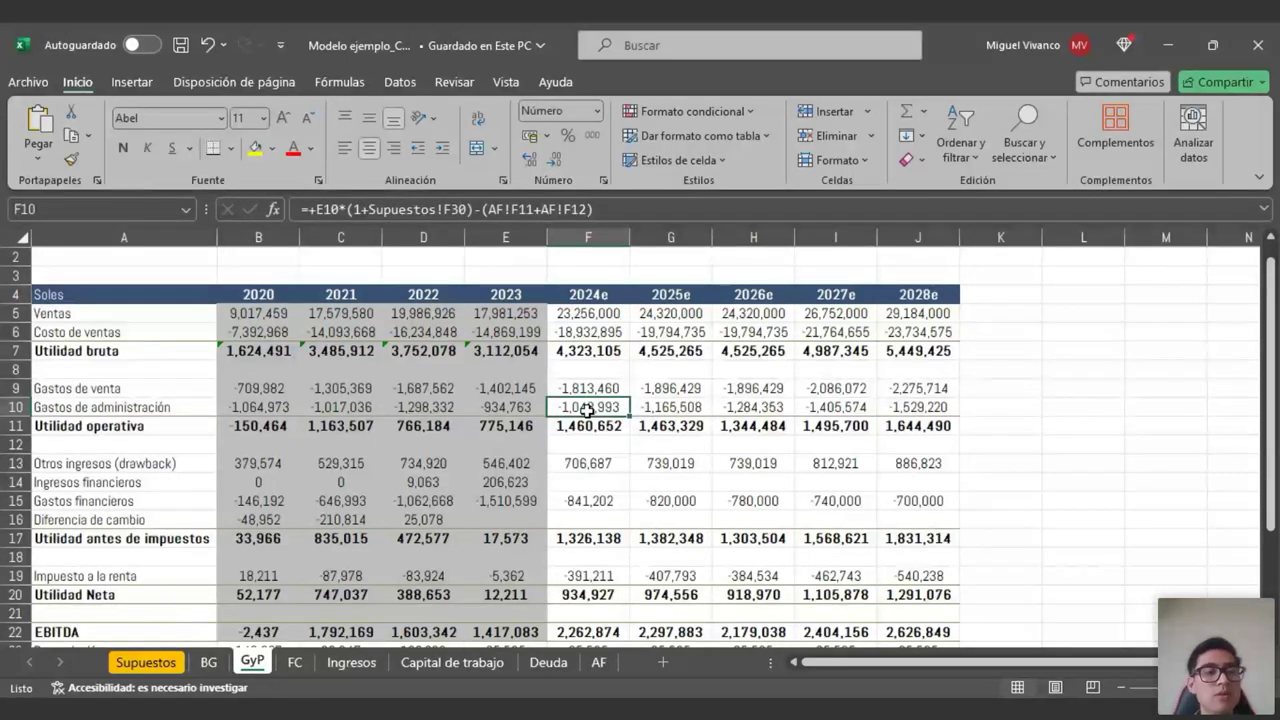
# - Inspect the sources of the 2024e Otros ingresos (drawback) and Gastos financieros on the GyP sheet
pyautogui.click(592, 461)
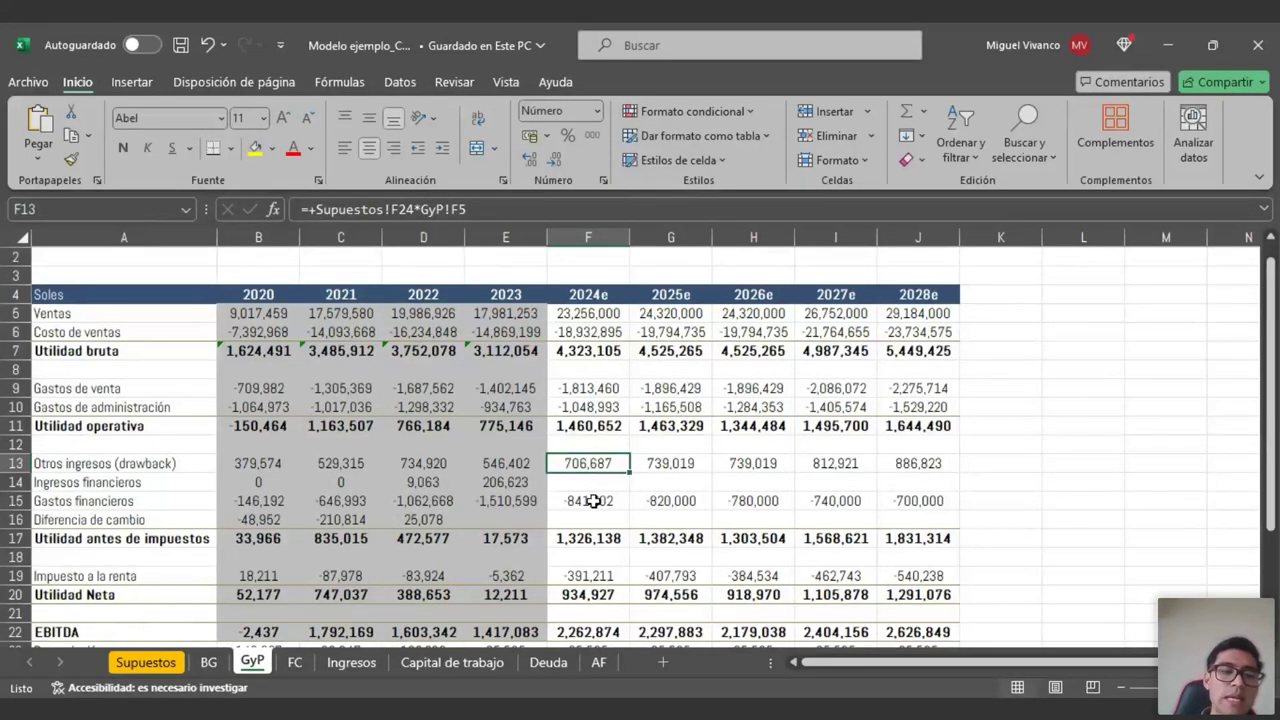
pyautogui.click(592, 500)
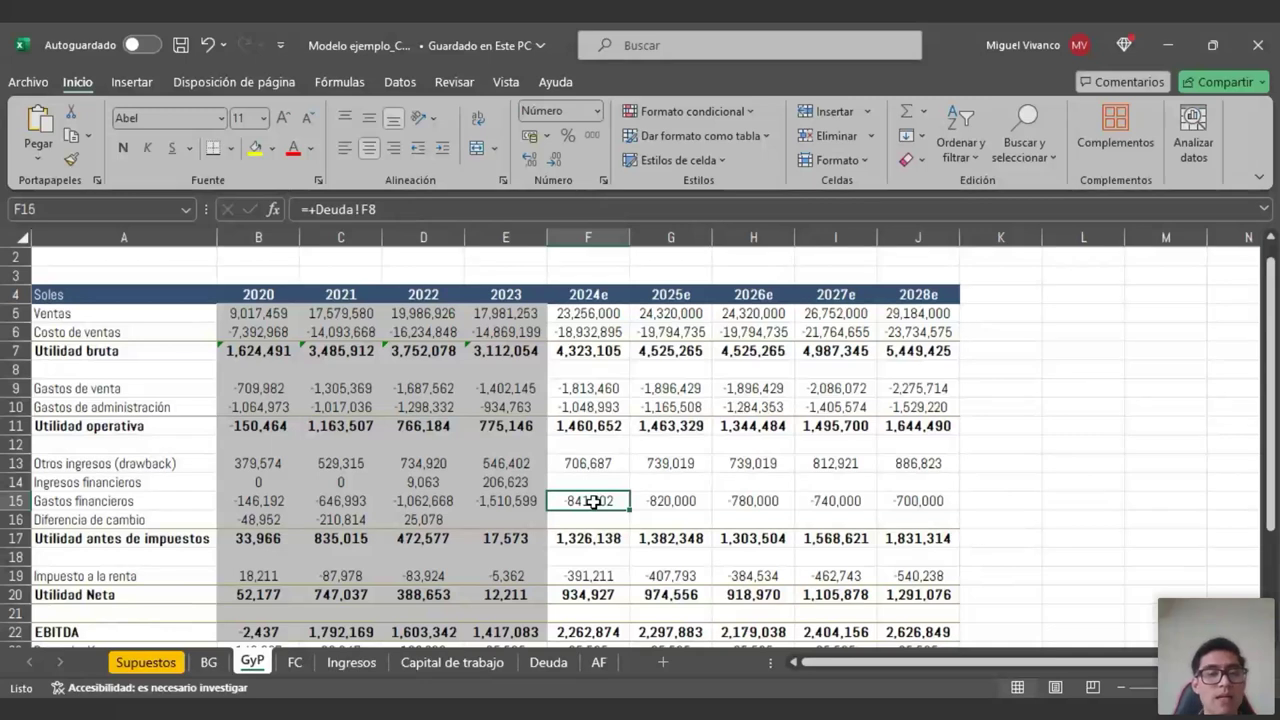
pyautogui.scroll(-1, 594, 502)
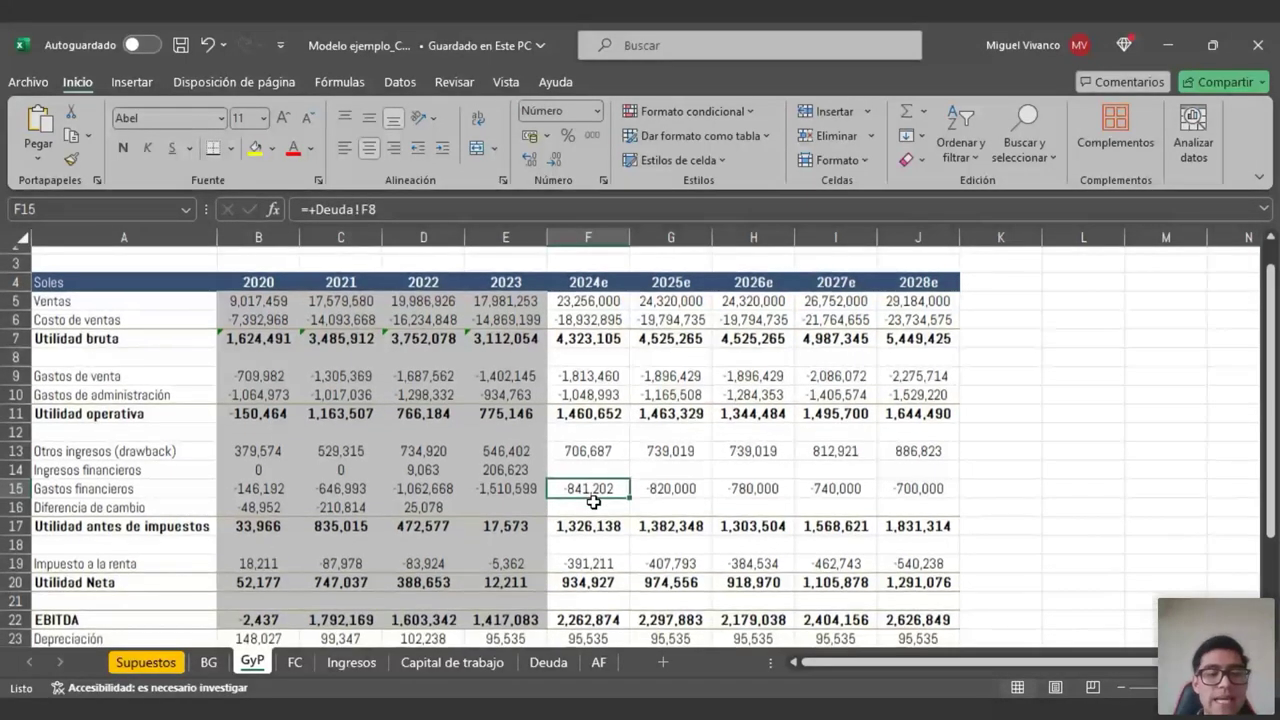
# - Inspect the 2024e EBITDA and Flujo operativo formulas on the FC sheet
pyautogui.click(294, 662)
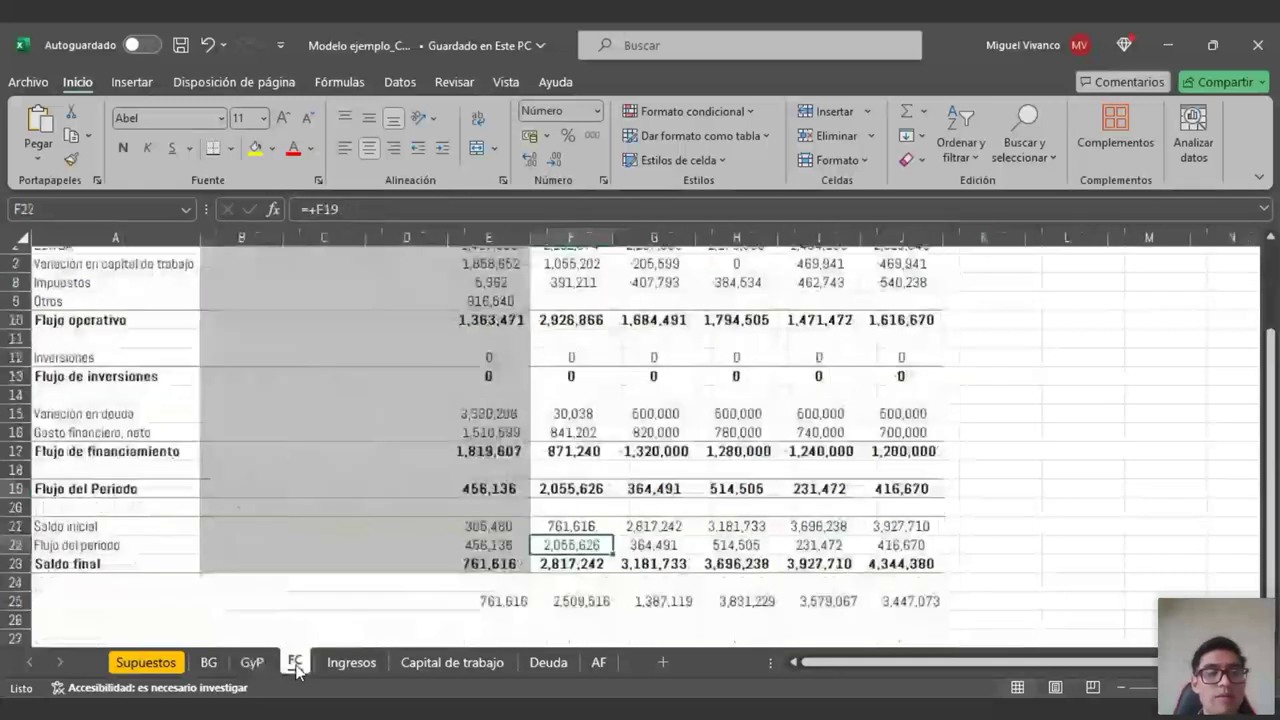
pyautogui.scroll(2, 531, 477)
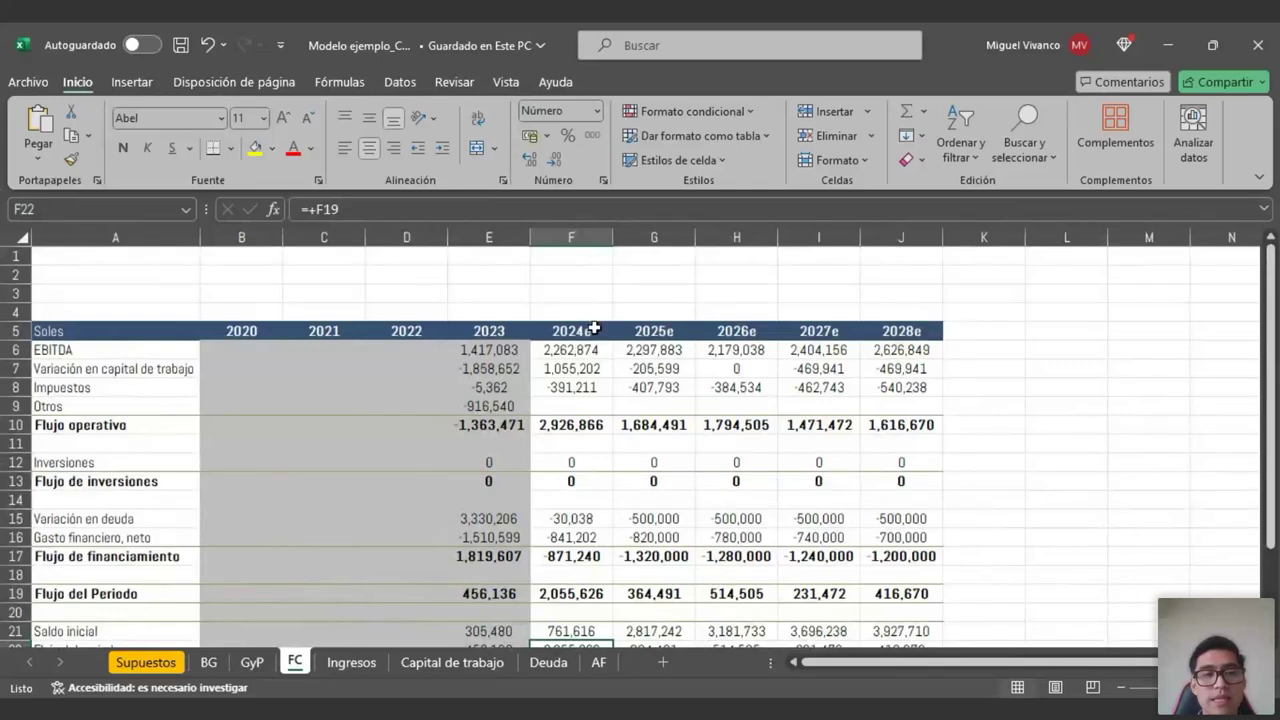
pyautogui.click(583, 348)
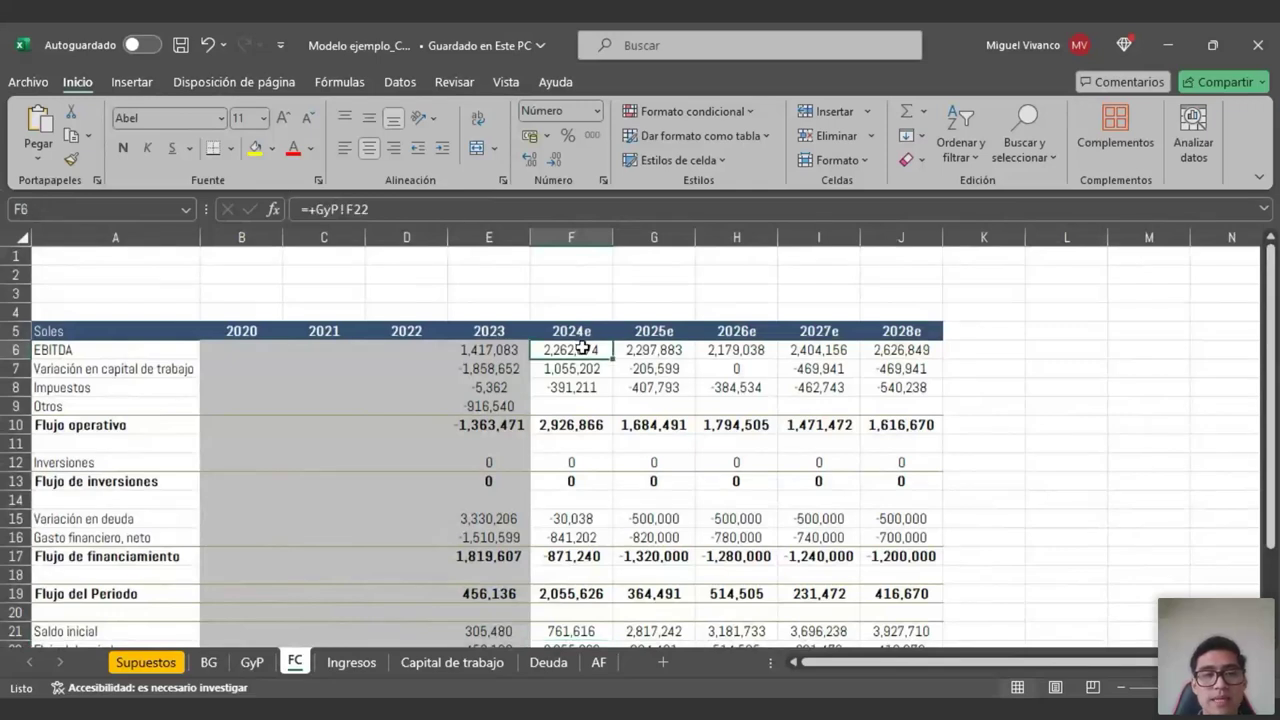
pyautogui.click(570, 425)
pyautogui.scroll(-3, 570, 425)
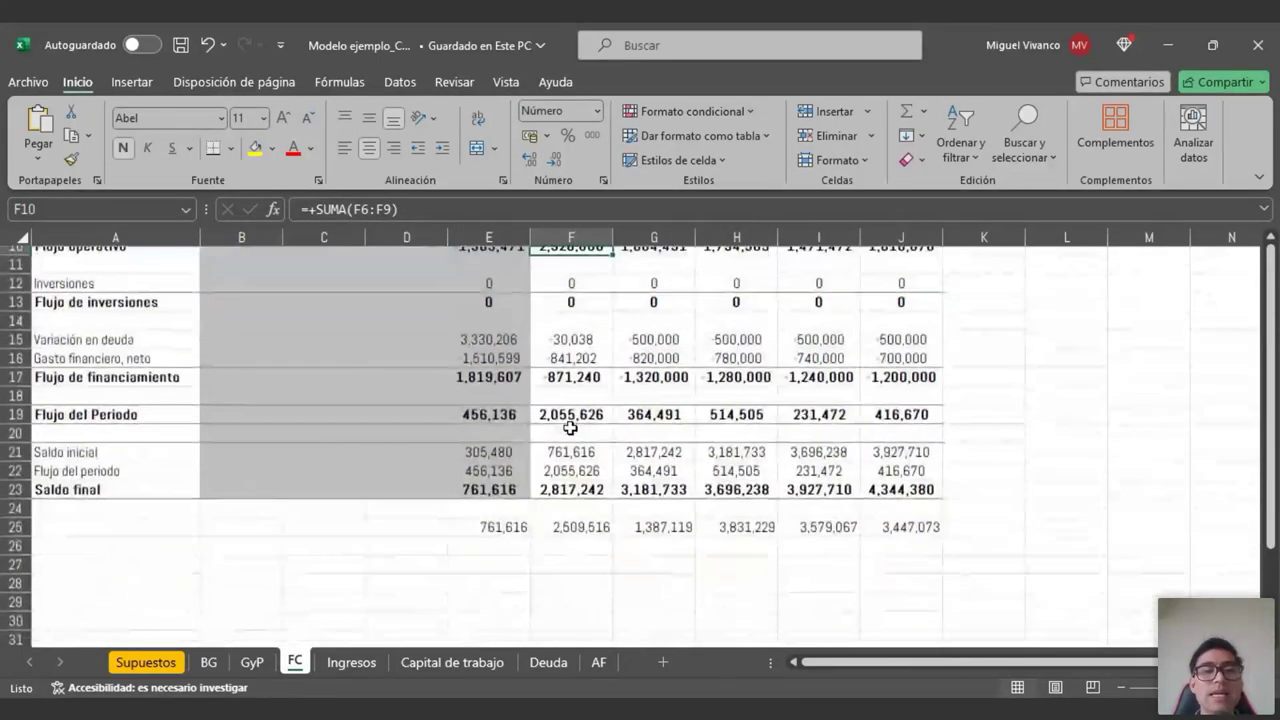
pyautogui.scroll(1, 570, 425)
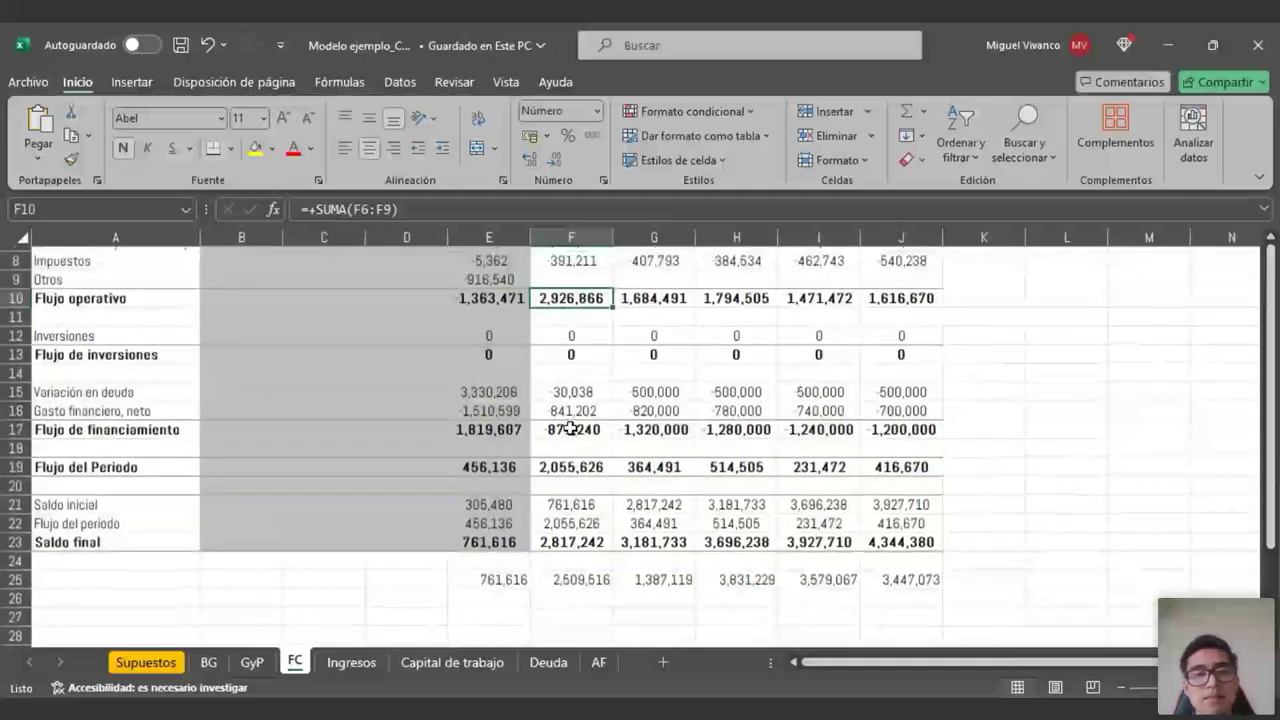
# - Examine Inversiones for 2024e to 2028e, plus the 2024e Flujo operativo and Variación en deuda on the FC sheet
pyautogui.moveTo(575, 335); pyautogui.dragTo(940, 341)
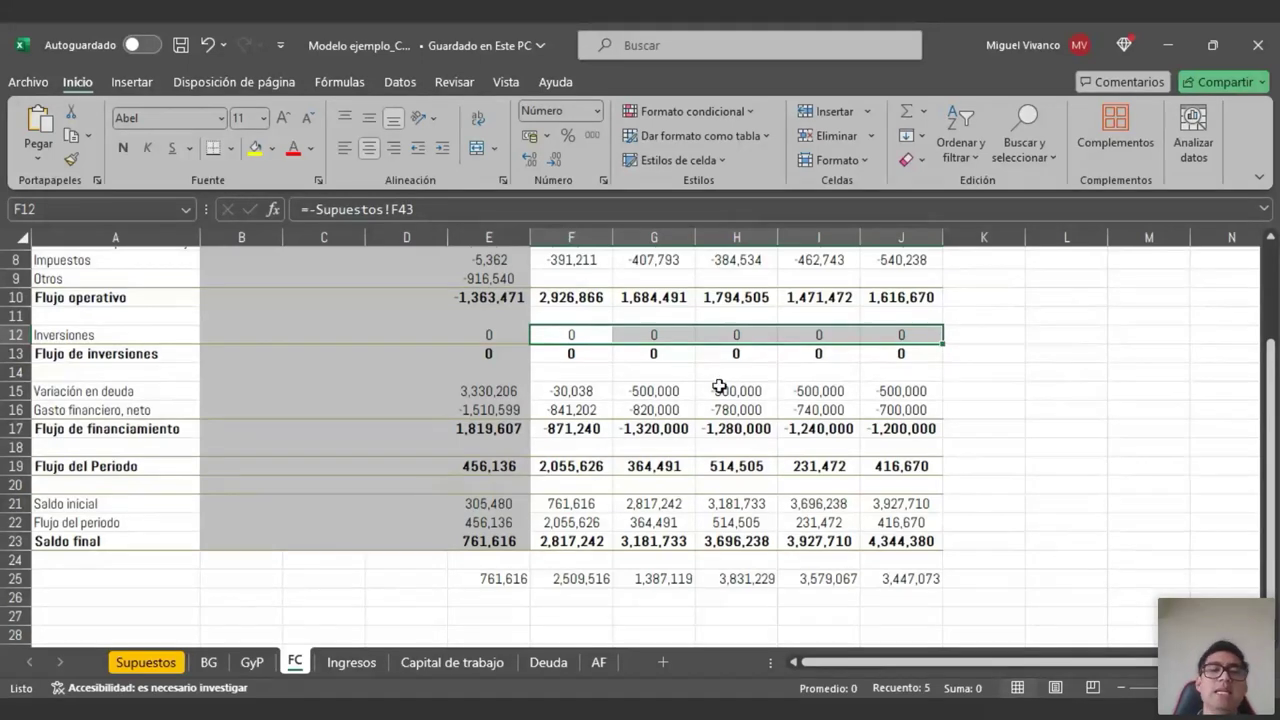
pyautogui.click(580, 300)
pyautogui.click(576, 392)
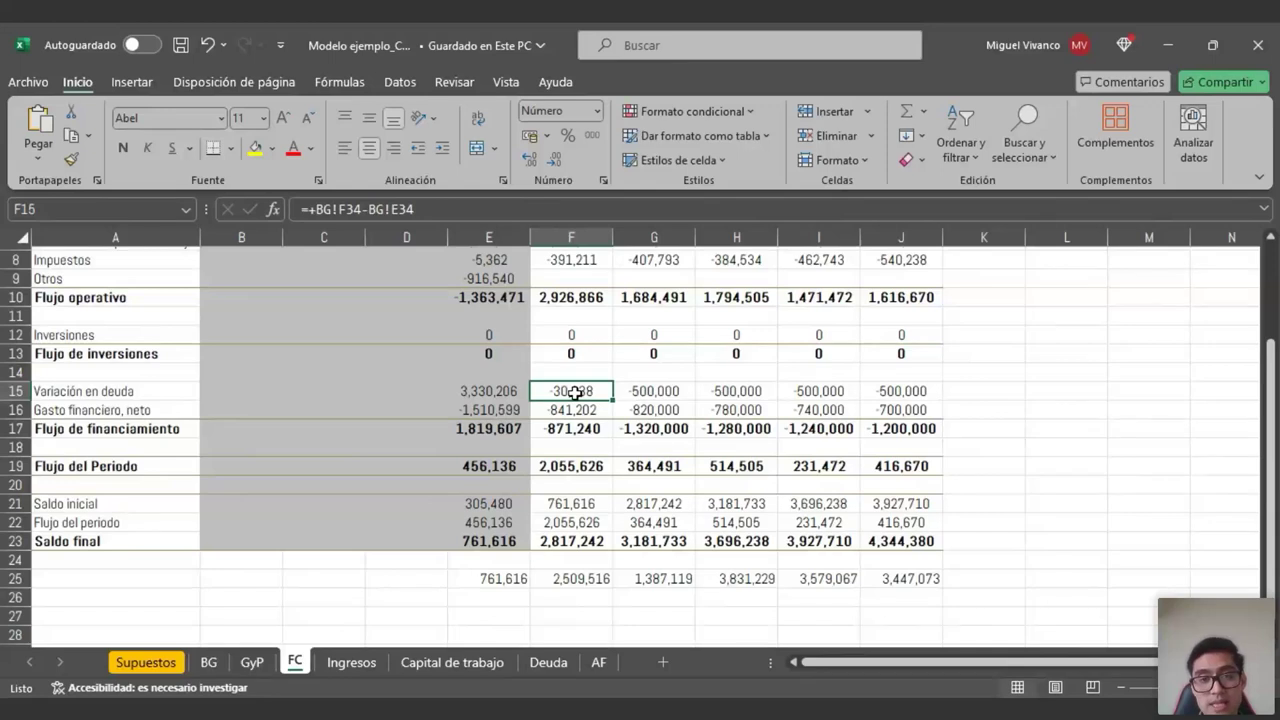
# - Inspect the formulas for the 2024e Flujo de financiamiento and Flujo del Periodo and the 2023 Saldo final
pyautogui.click(568, 429)
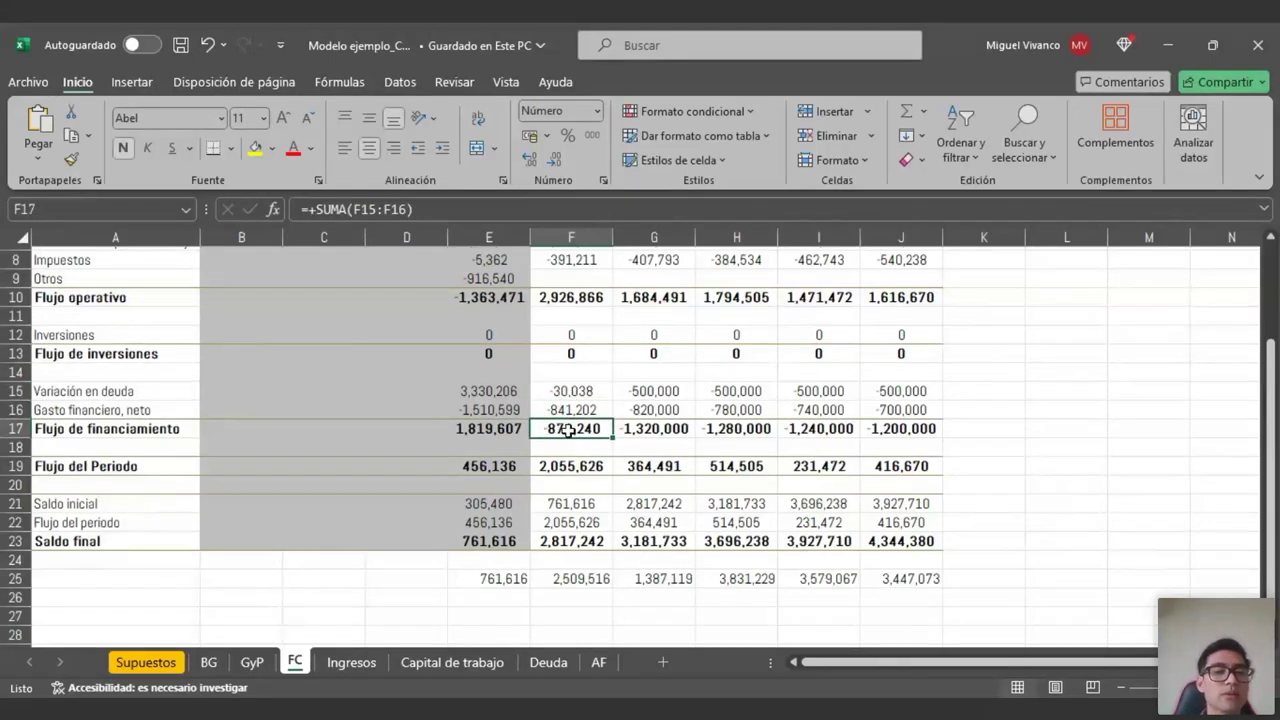
pyautogui.click(566, 467)
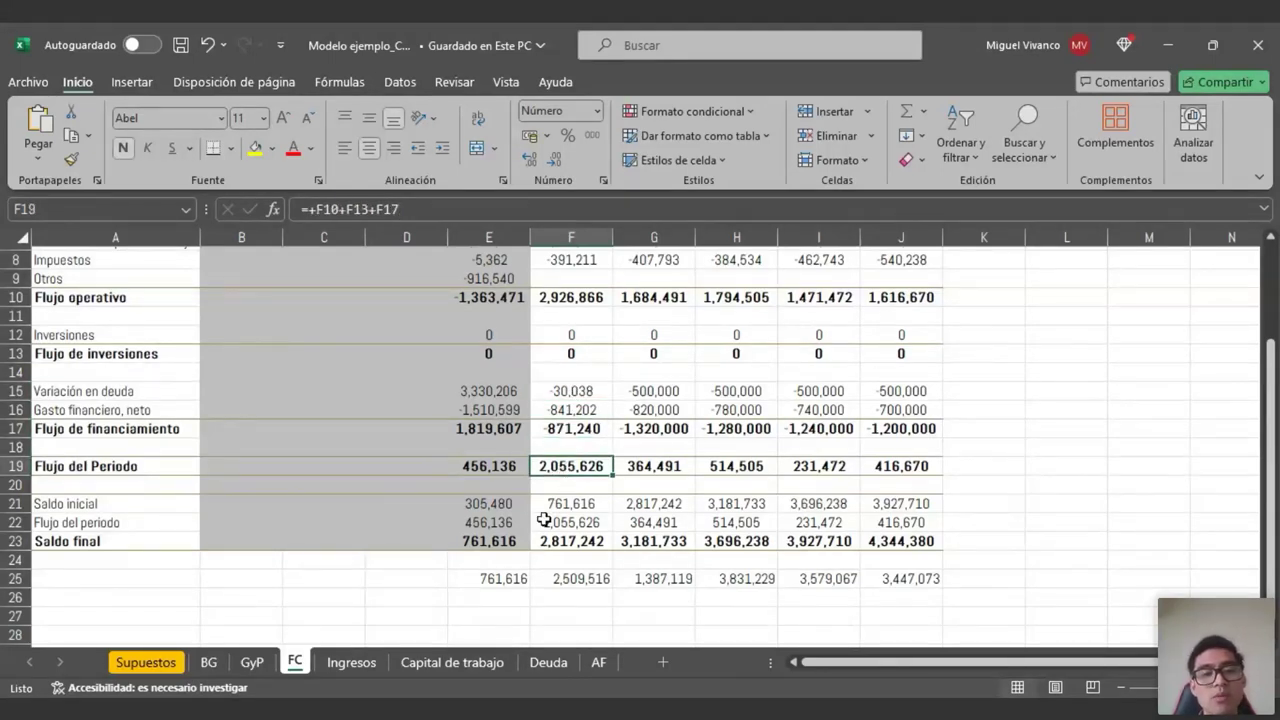
pyautogui.click(503, 541)
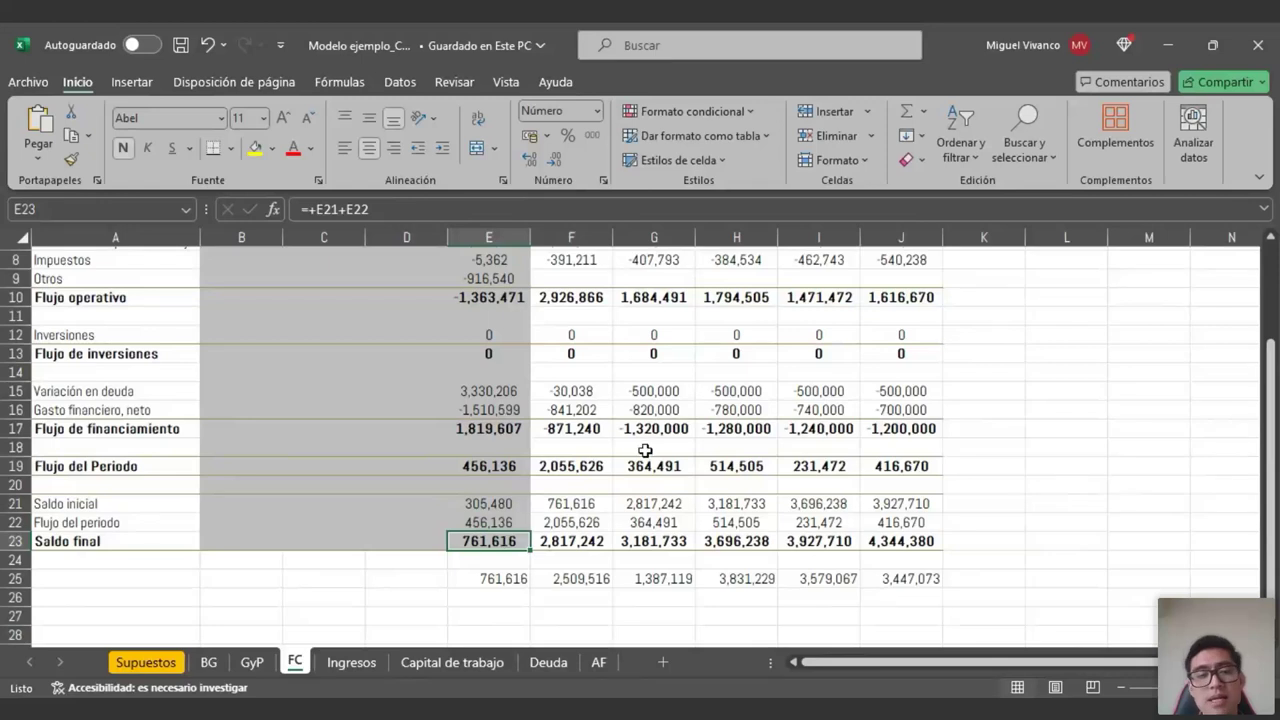
# - Trace the 2024e Saldo final on the FC sheet to Efectivo y equivalente de efectivo on the BG sheet
pyautogui.click(577, 543)
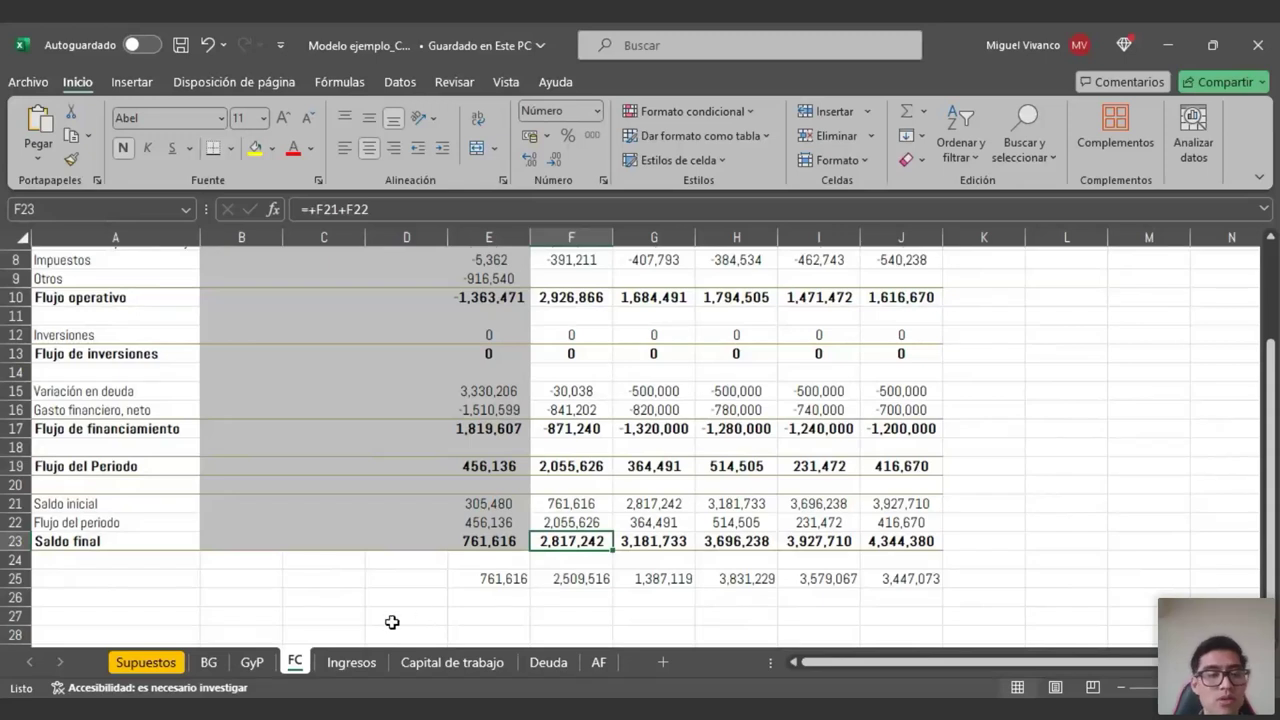
pyautogui.click(208, 662)
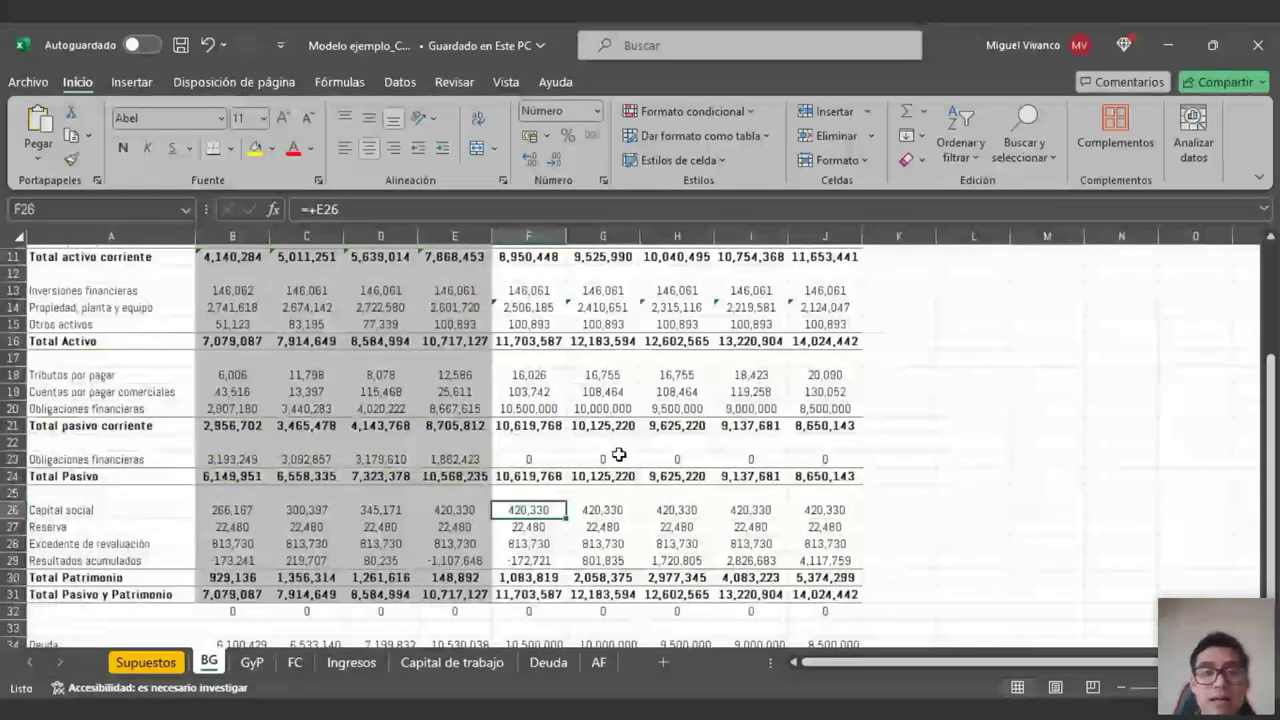
pyautogui.scroll(3, 610, 450)
pyautogui.click(555, 310)
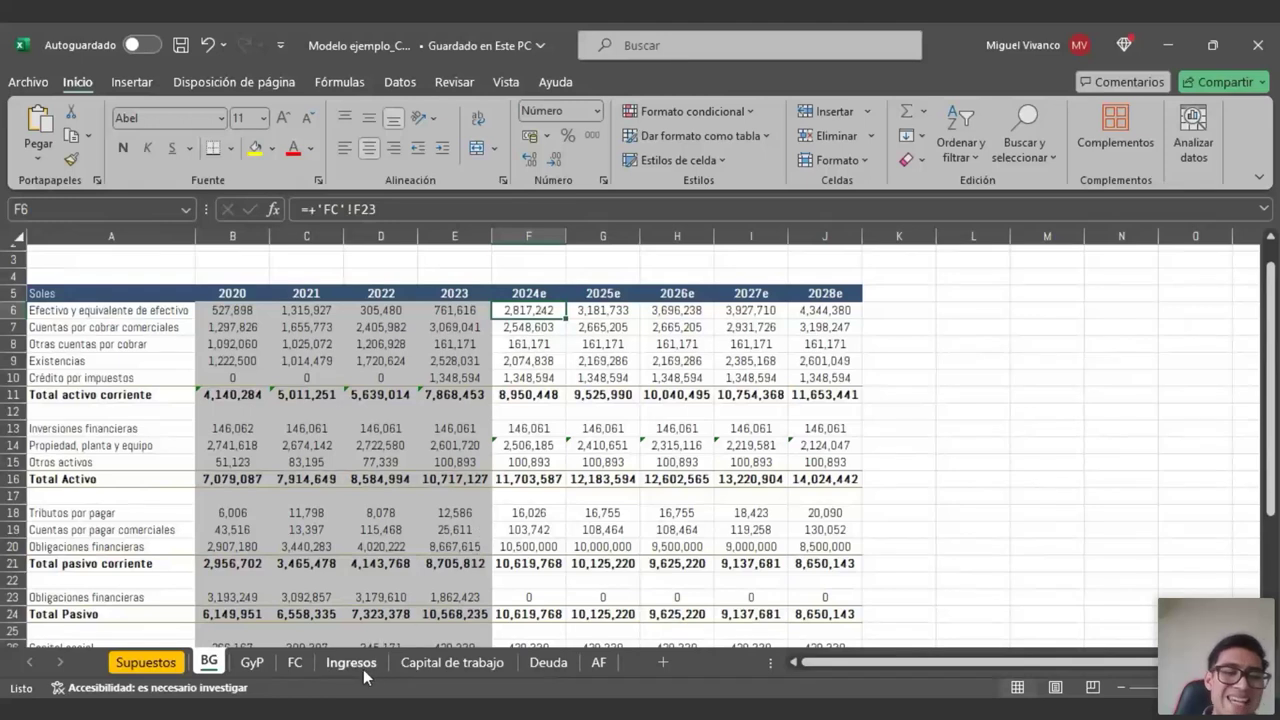
# - Inspect the 2024e formulas for Flujo del Periodo, Inversiones, Flujo de financiamiento and Saldo final on the FC sheet
pyautogui.click(294, 662)
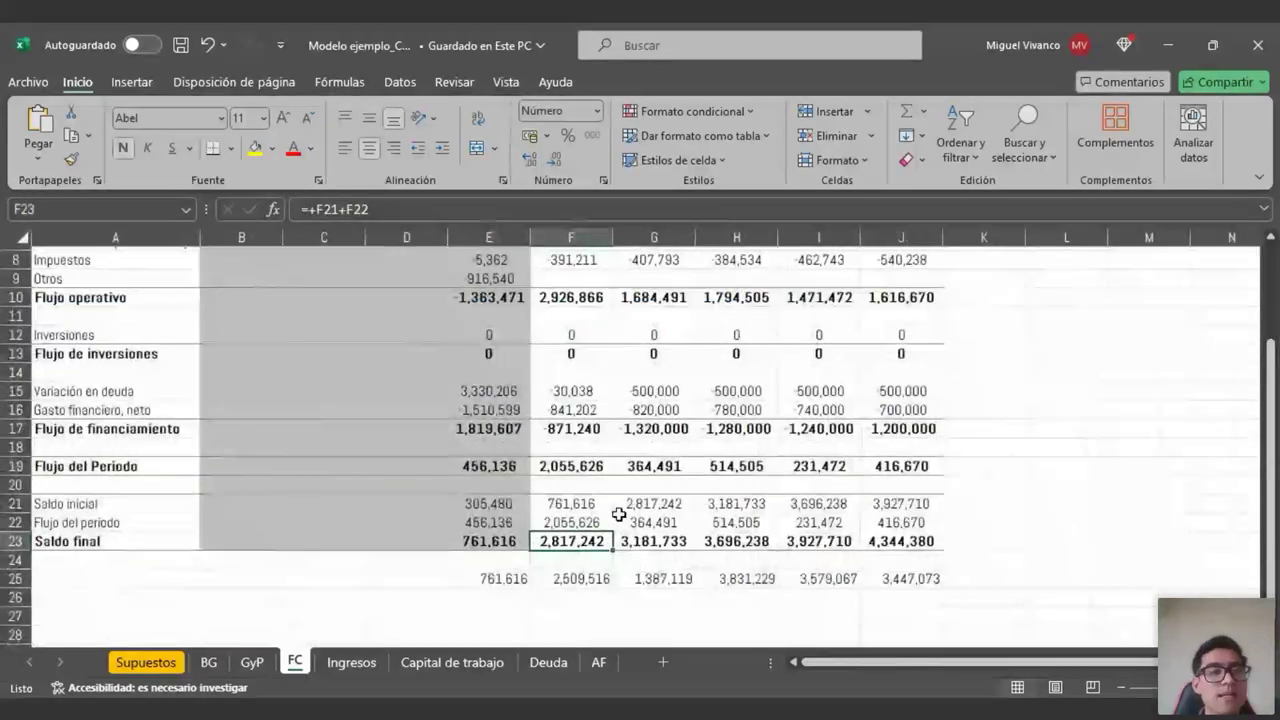
pyautogui.scroll(1, 619, 514)
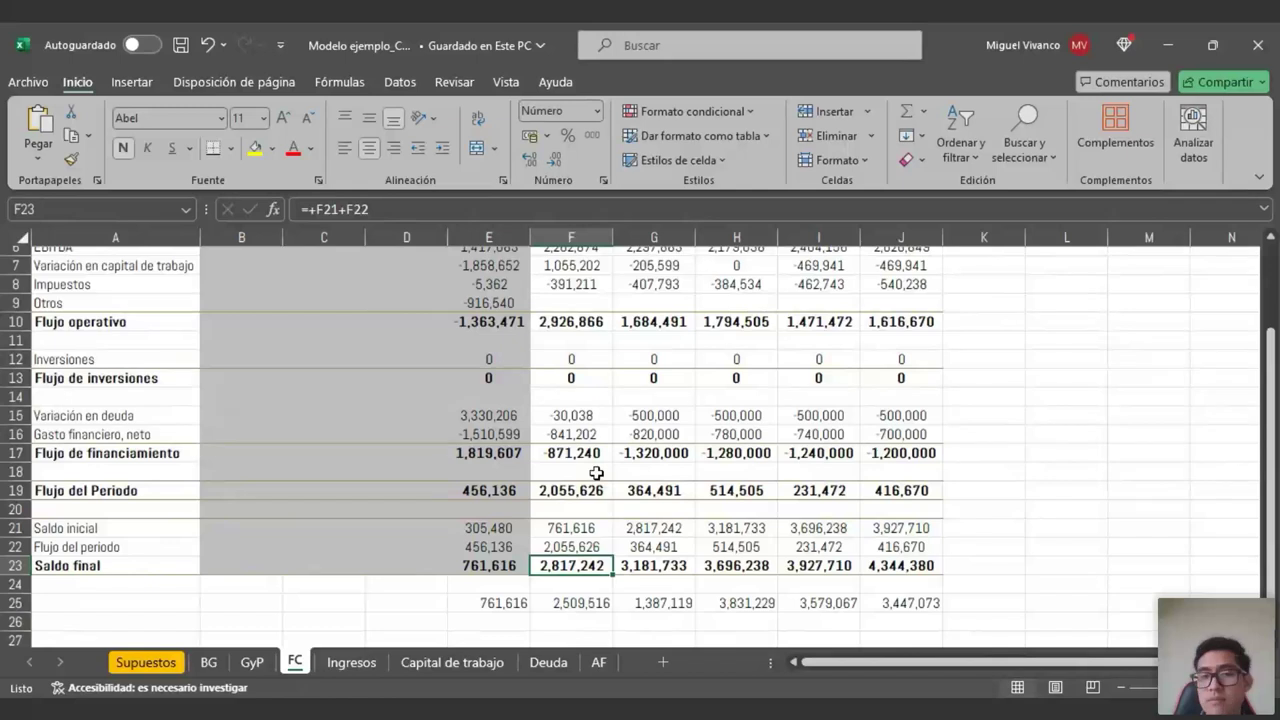
pyautogui.click(563, 490)
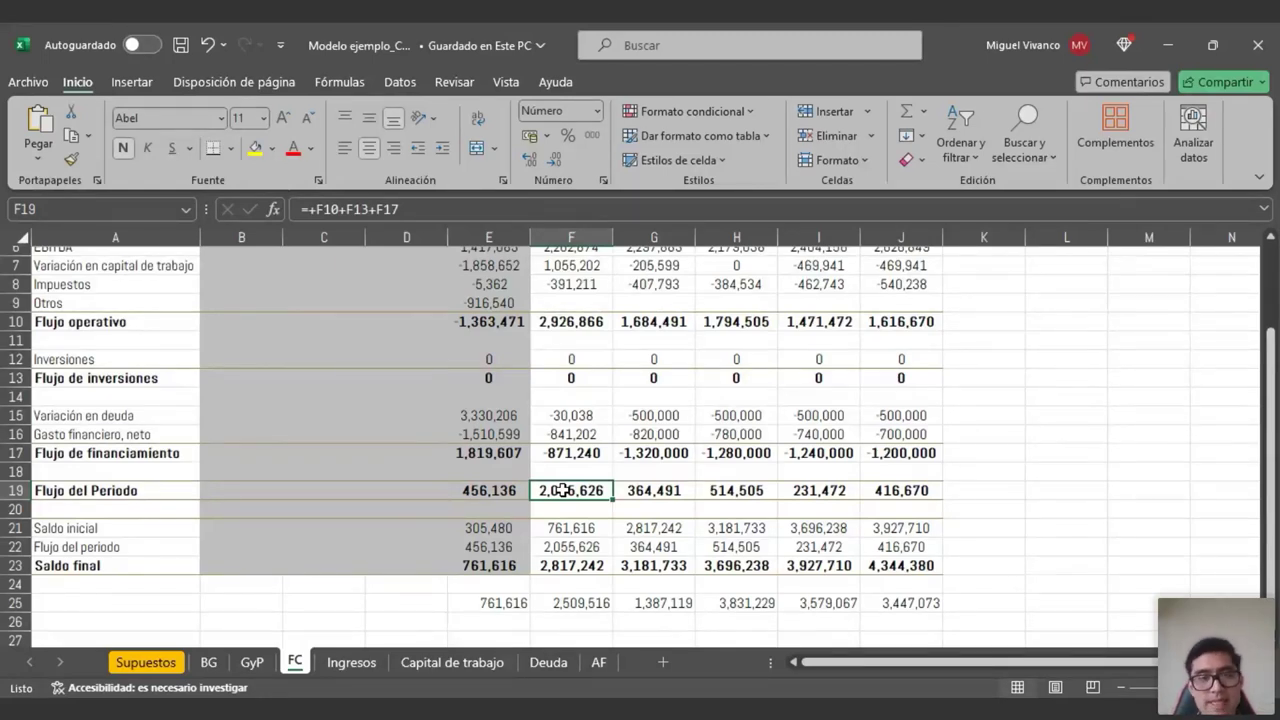
pyautogui.click(594, 353)
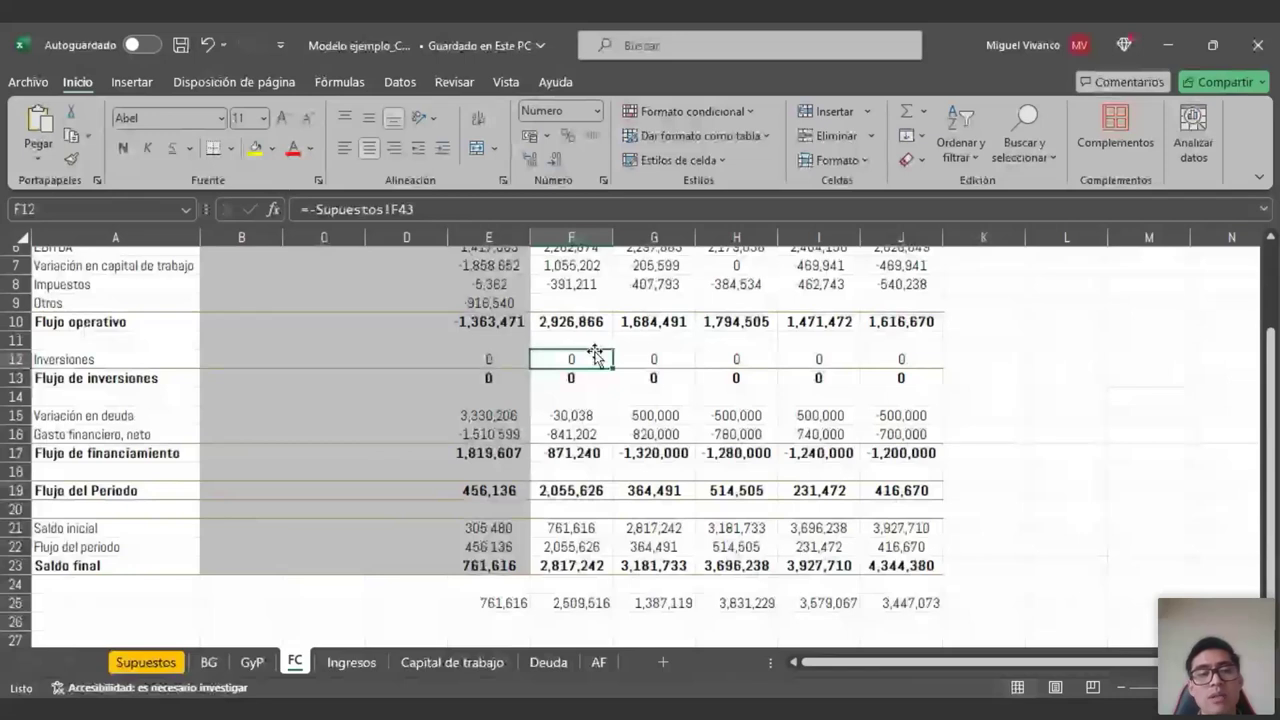
pyautogui.click(588, 452)
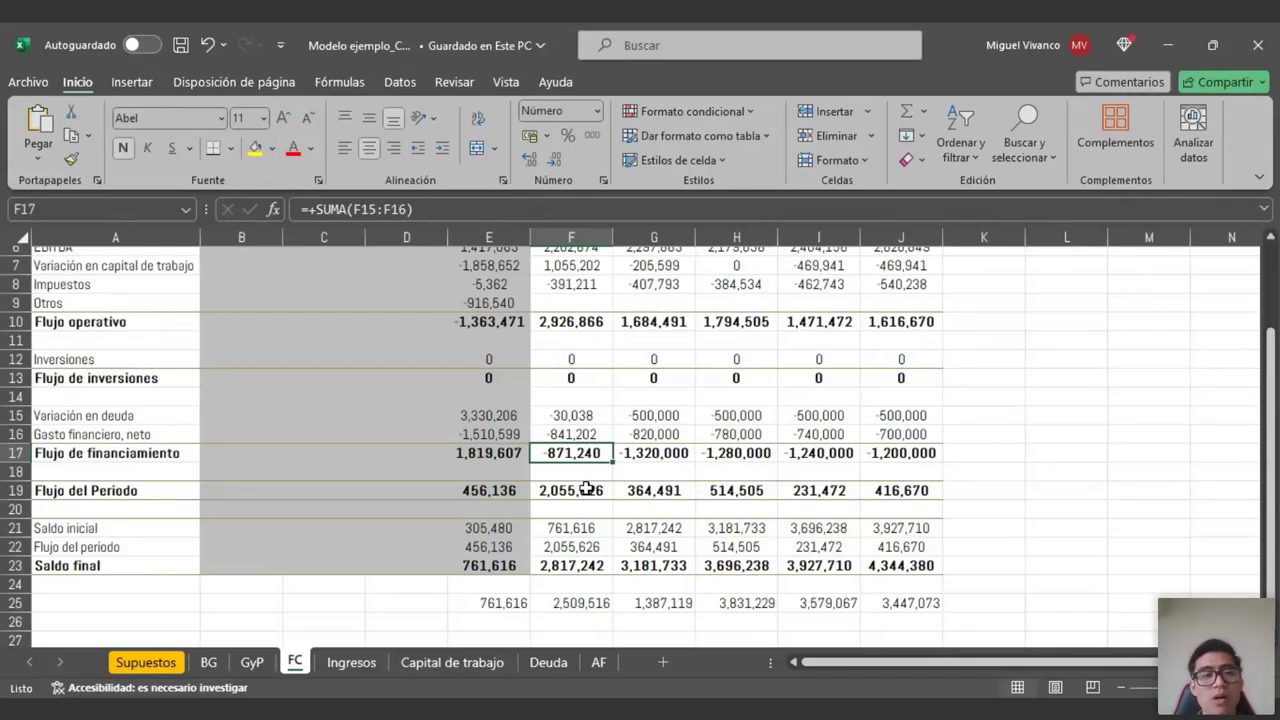
pyautogui.click(587, 489)
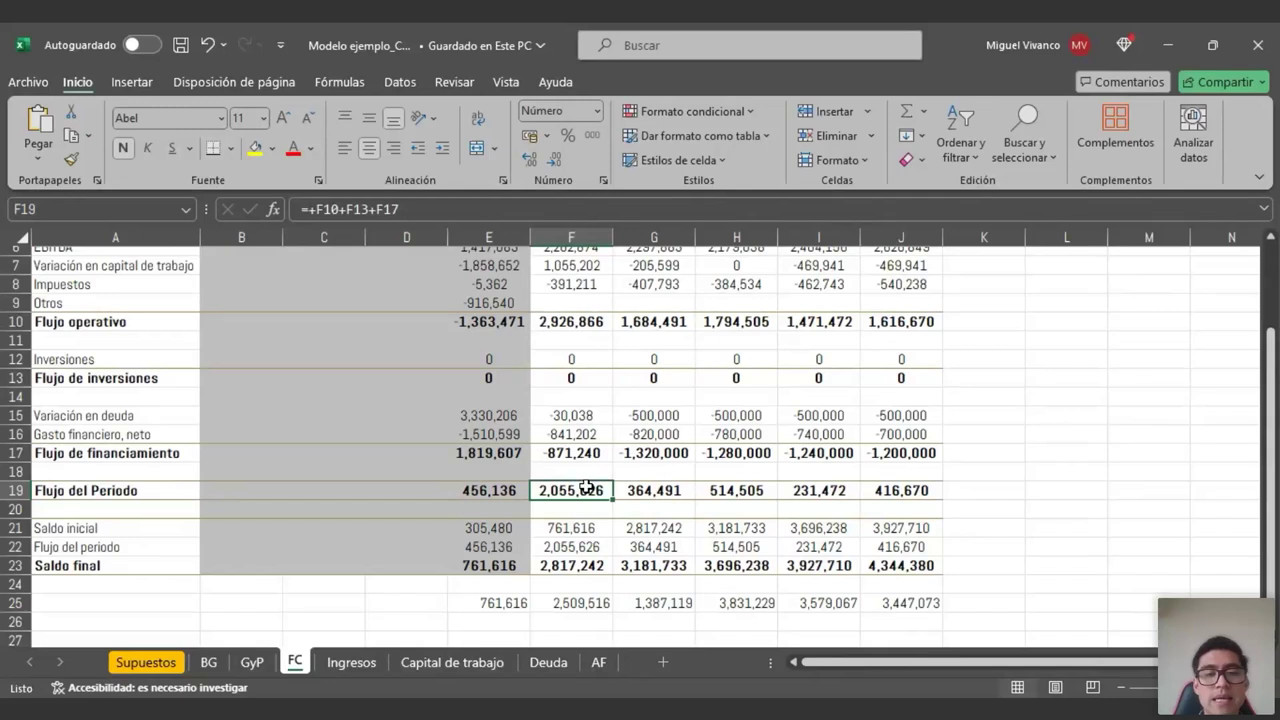
pyautogui.click(575, 565)
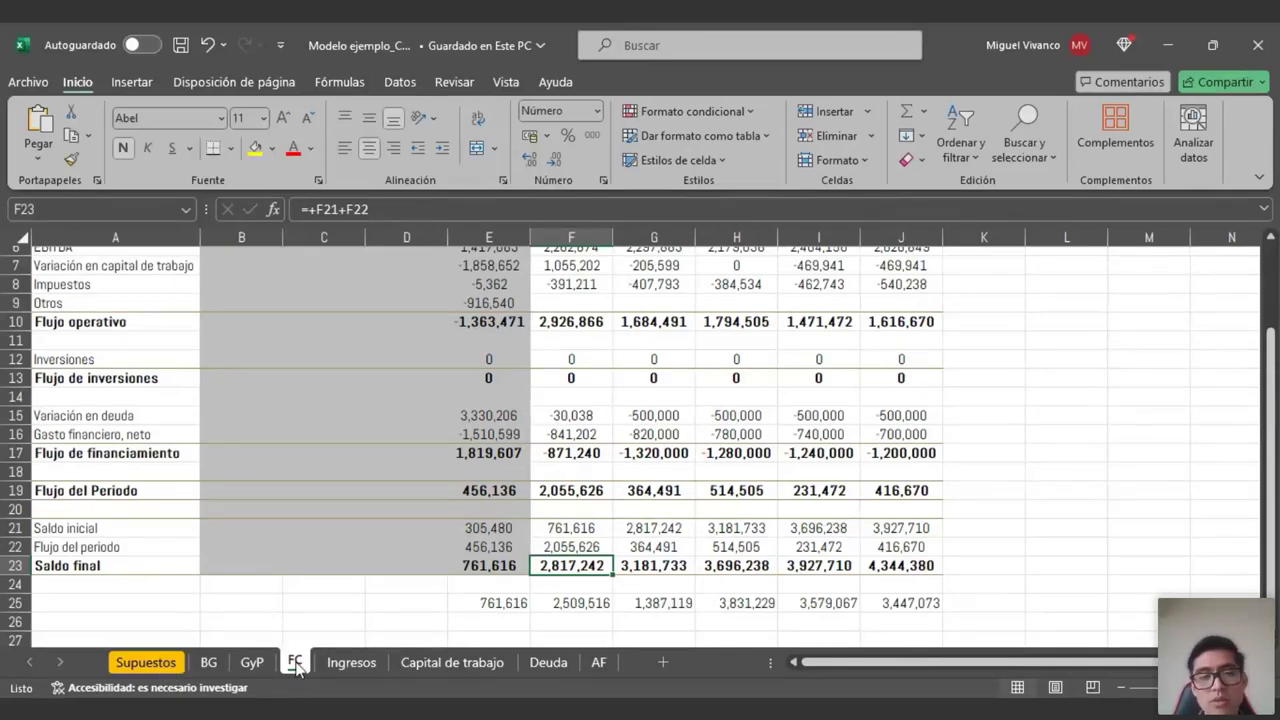
pyautogui.scroll(2, 420, 557)
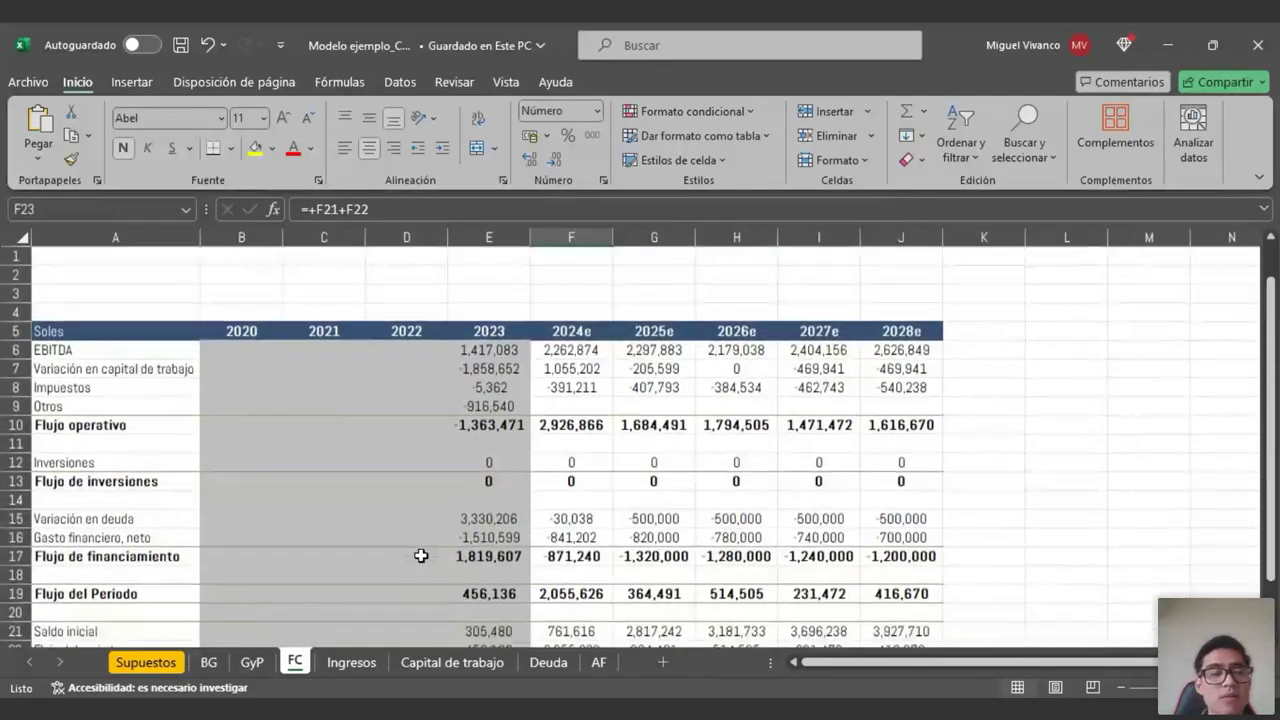
# - Review the Tipo de cambio and Inflación assumptions on the Supuestos sheet
pyautogui.click(146, 662)
pyautogui.scroll(1, 466, 434)
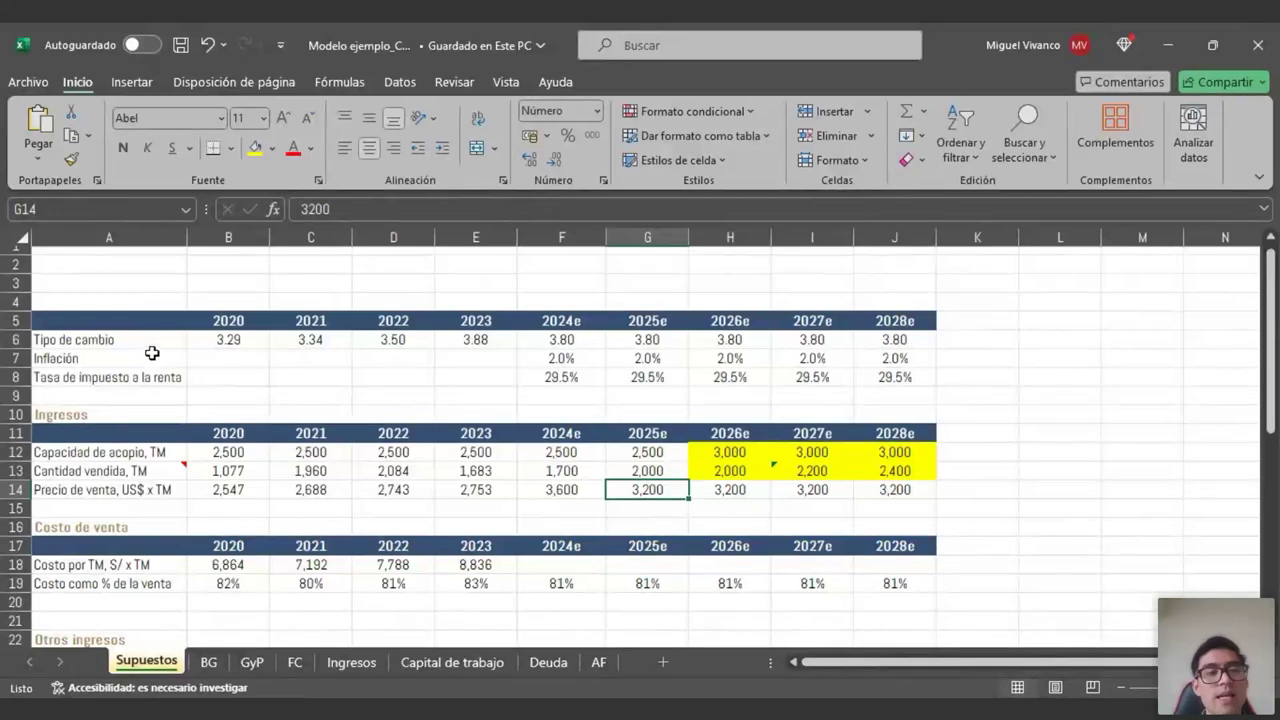
pyautogui.click(168, 280)
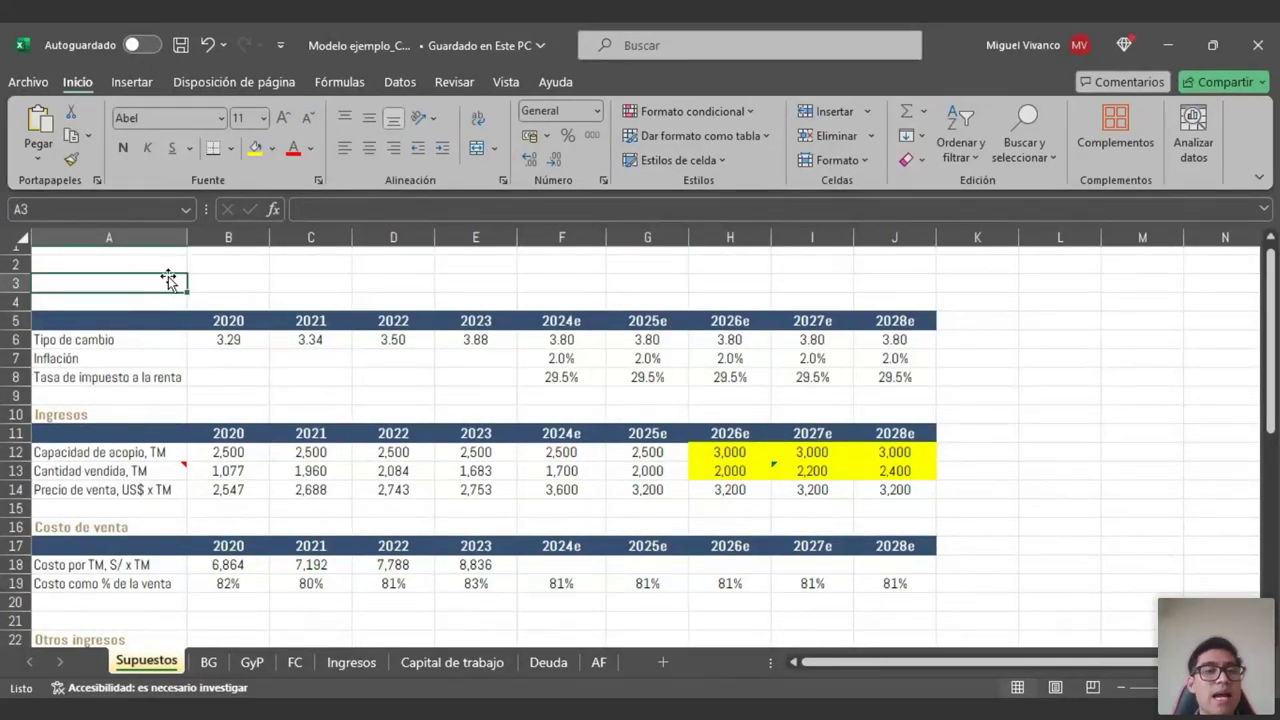
pyautogui.click(159, 336)
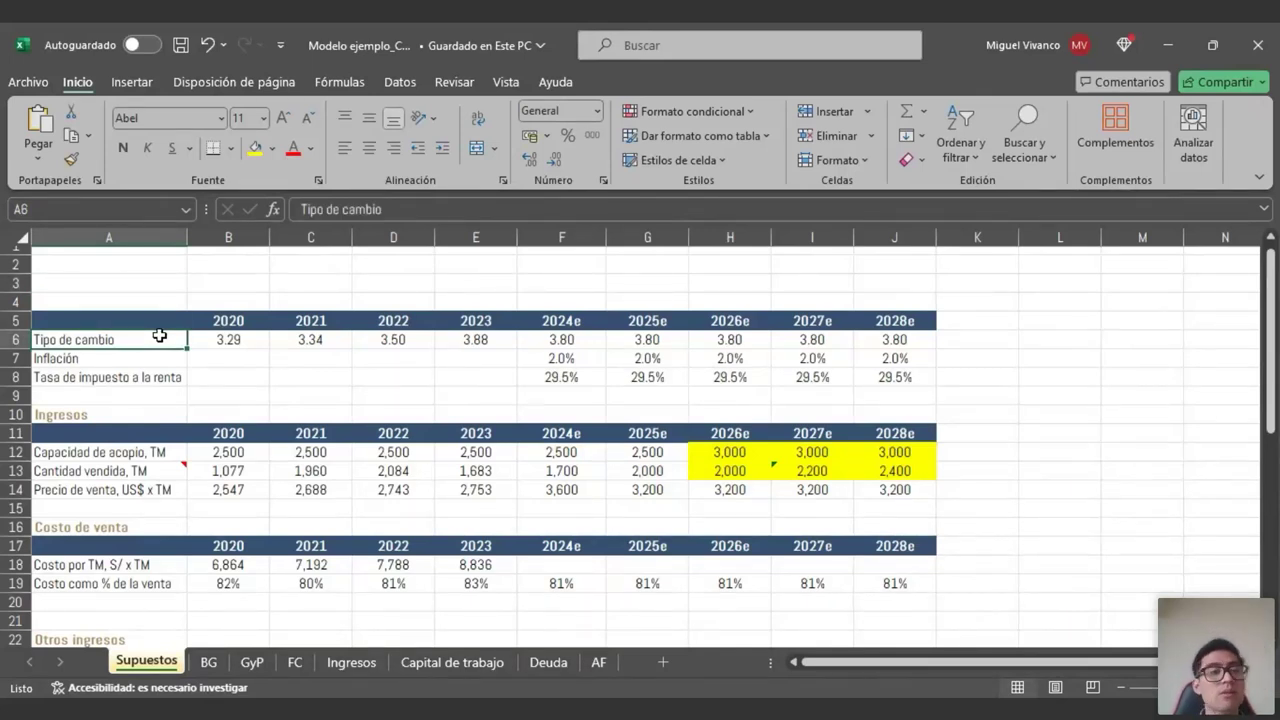
pyautogui.click(147, 358)
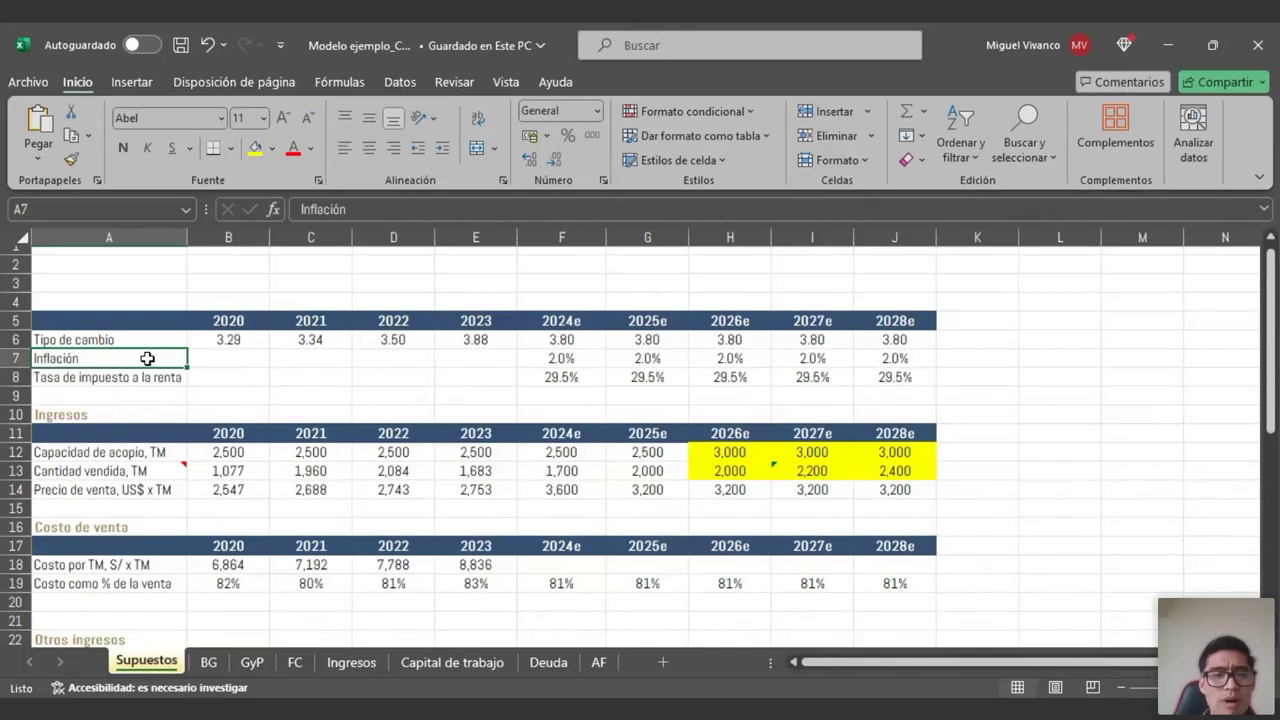
# - Examine Capacidad de acopio in the Ingresos assumptions, comparing 2020 to 2025e with 2026e
pyautogui.scroll(-2, 147, 358)
pyautogui.click(141, 350)
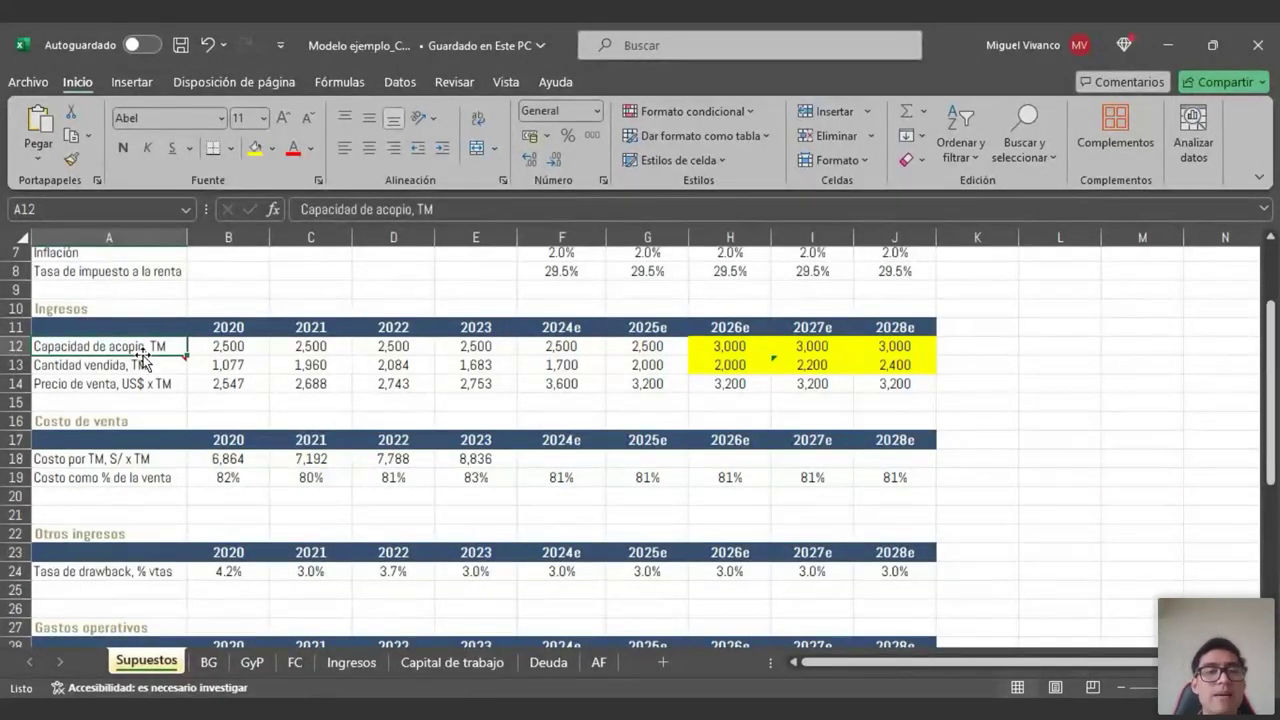
pyautogui.click(137, 398)
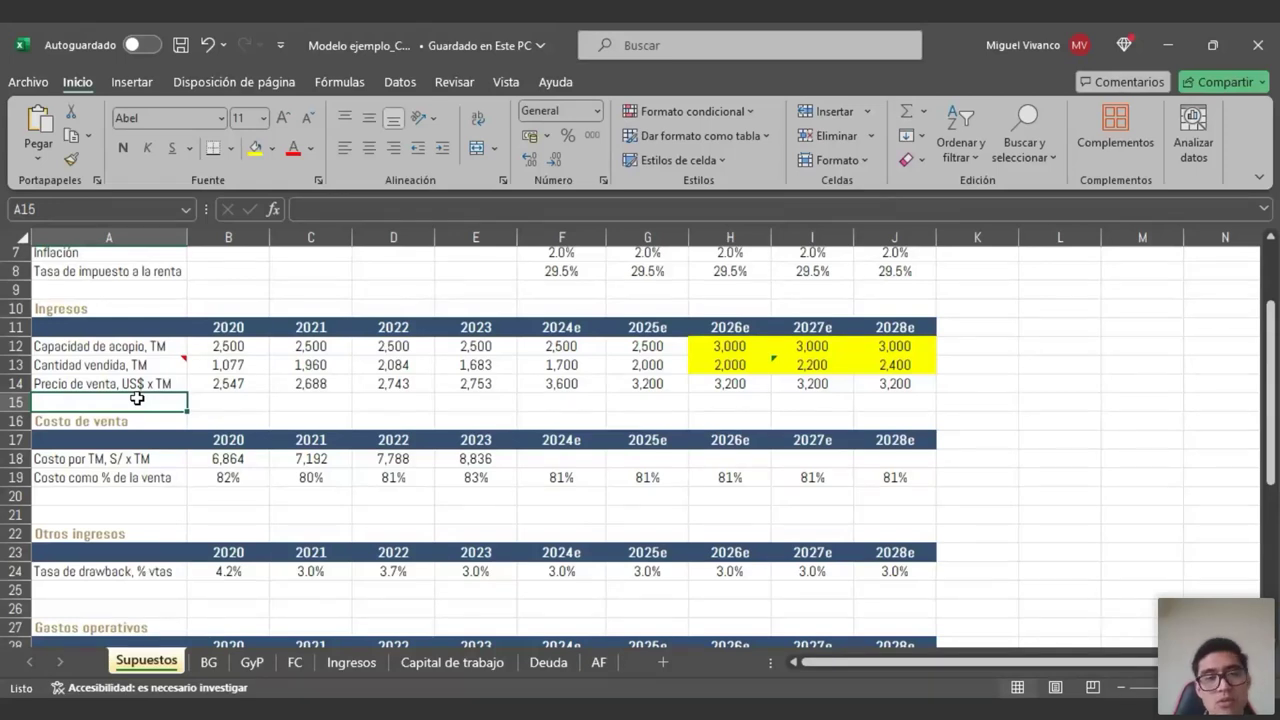
pyautogui.moveTo(640, 346); pyautogui.dragTo(246, 355)
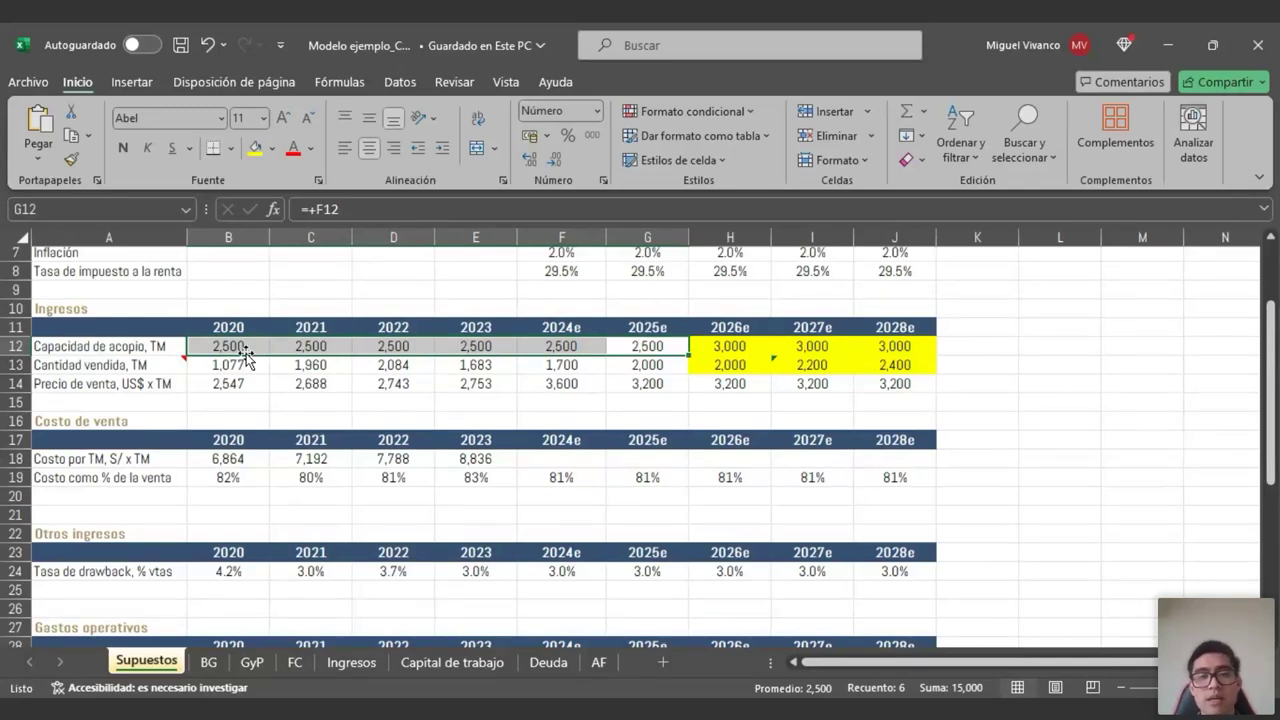
pyautogui.click(735, 345)
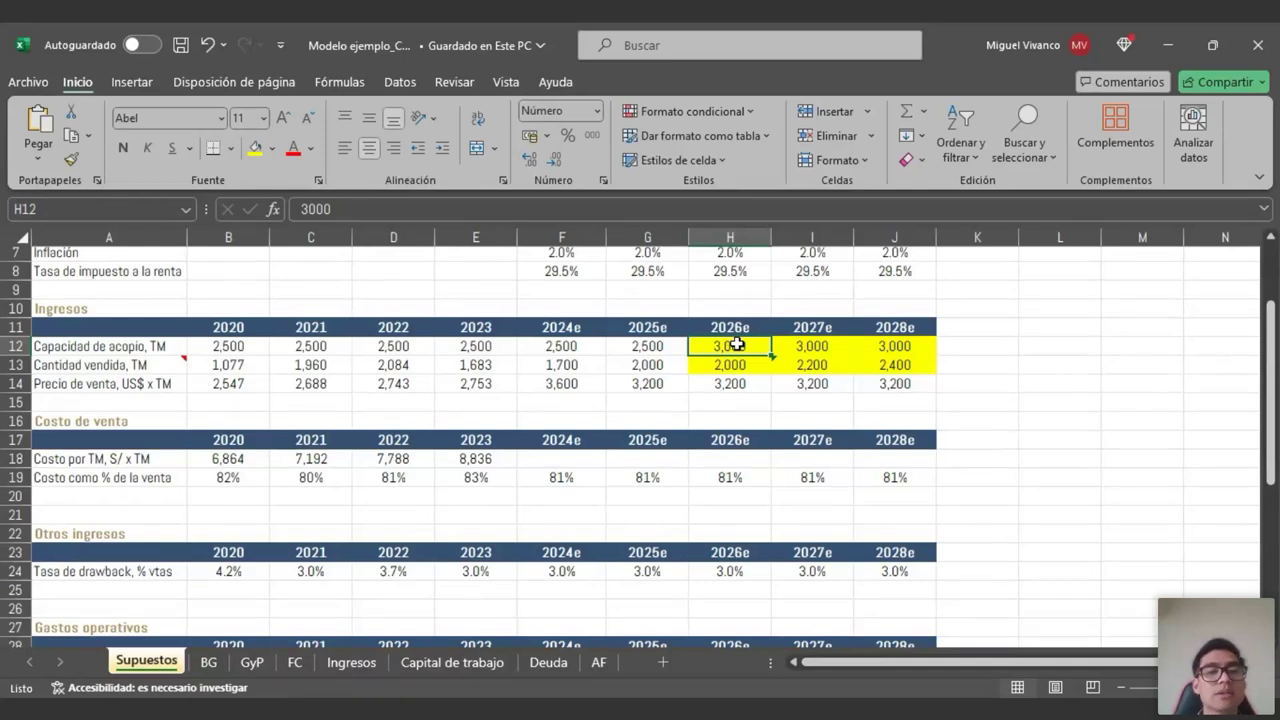
# - Check Inversiones for 2024e to 2028e and the 2024e Flujo operativo on the FC sheet
pyautogui.click(294, 662)
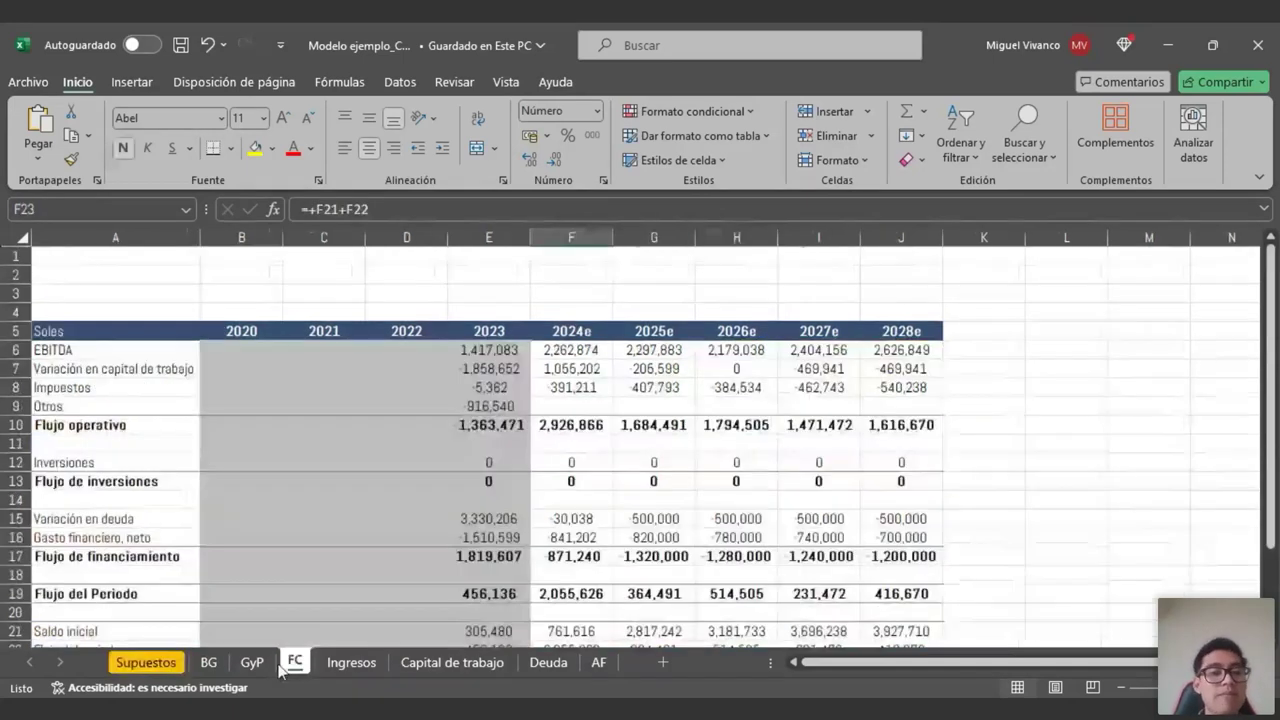
pyautogui.click(18, 463)
pyautogui.moveTo(571, 462); pyautogui.dragTo(895, 462)
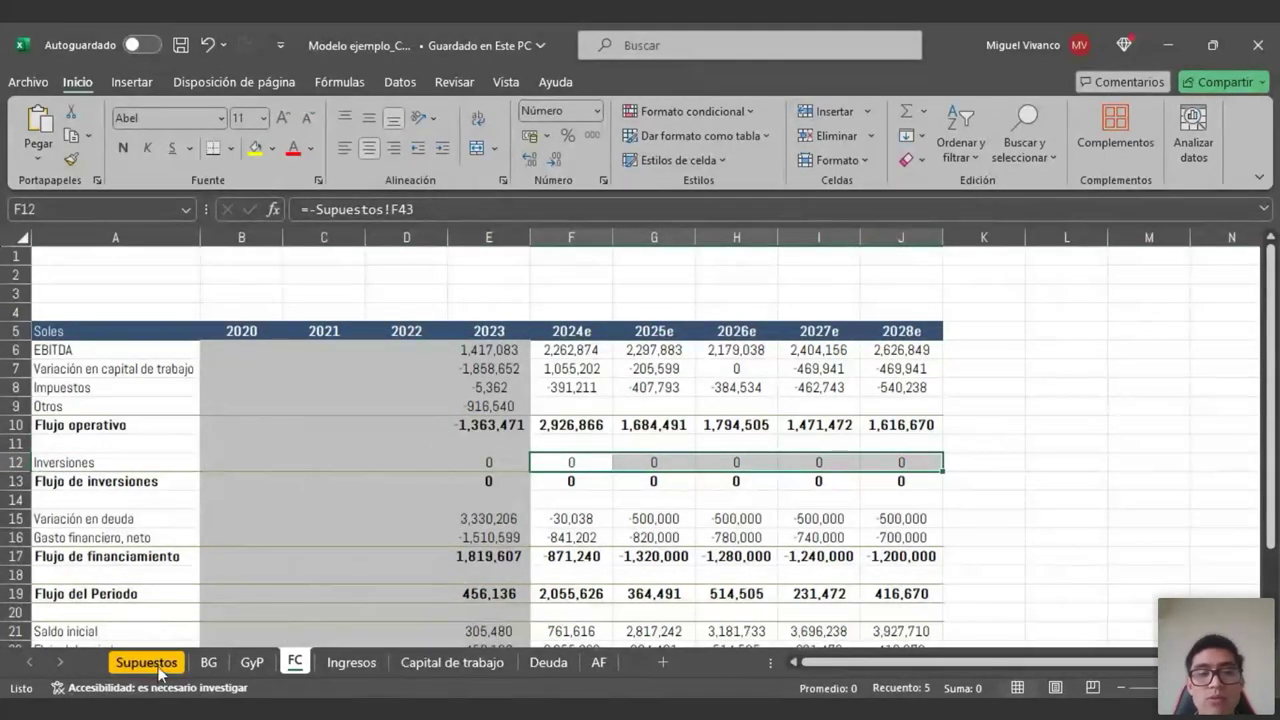
pyautogui.scroll(-1, 343, 527)
pyautogui.click(572, 366)
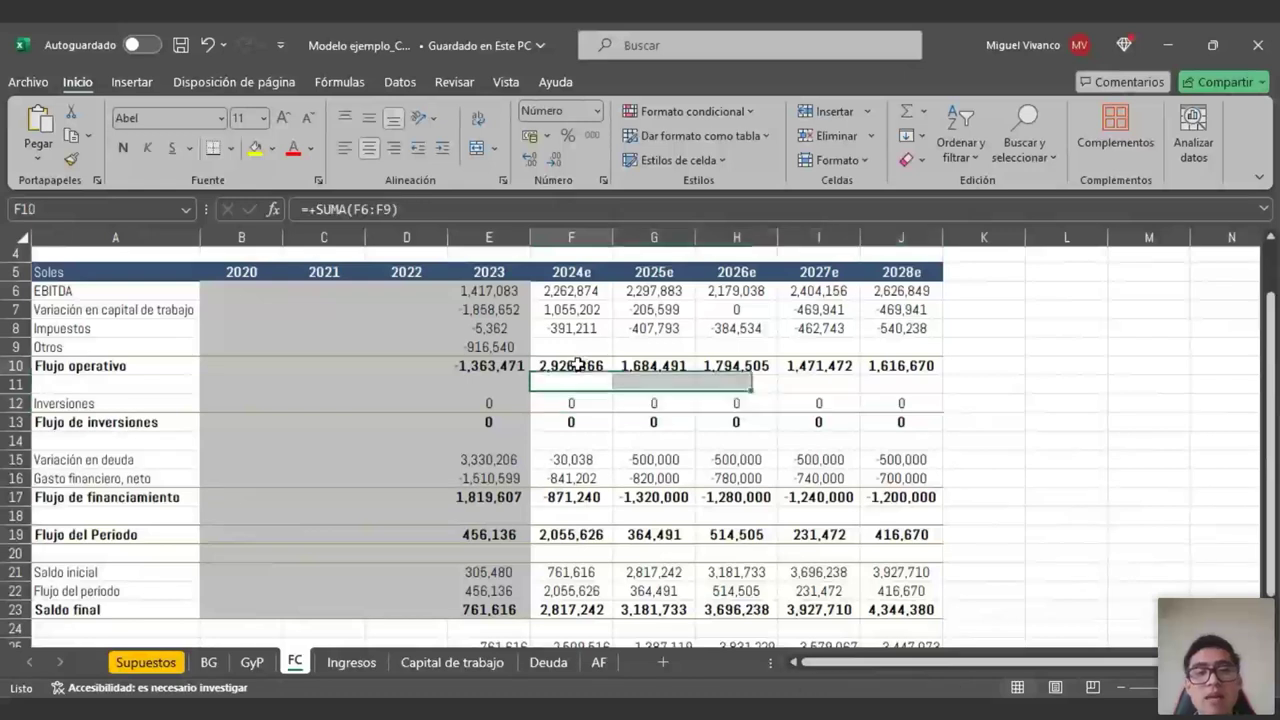
# - Enter -500000 as the 2024e Inversiones assumption on the Supuestos sheet
pyautogui.click(148, 660)
pyautogui.scroll(-5, 497, 491)
pyautogui.scroll(-5, 497, 491)
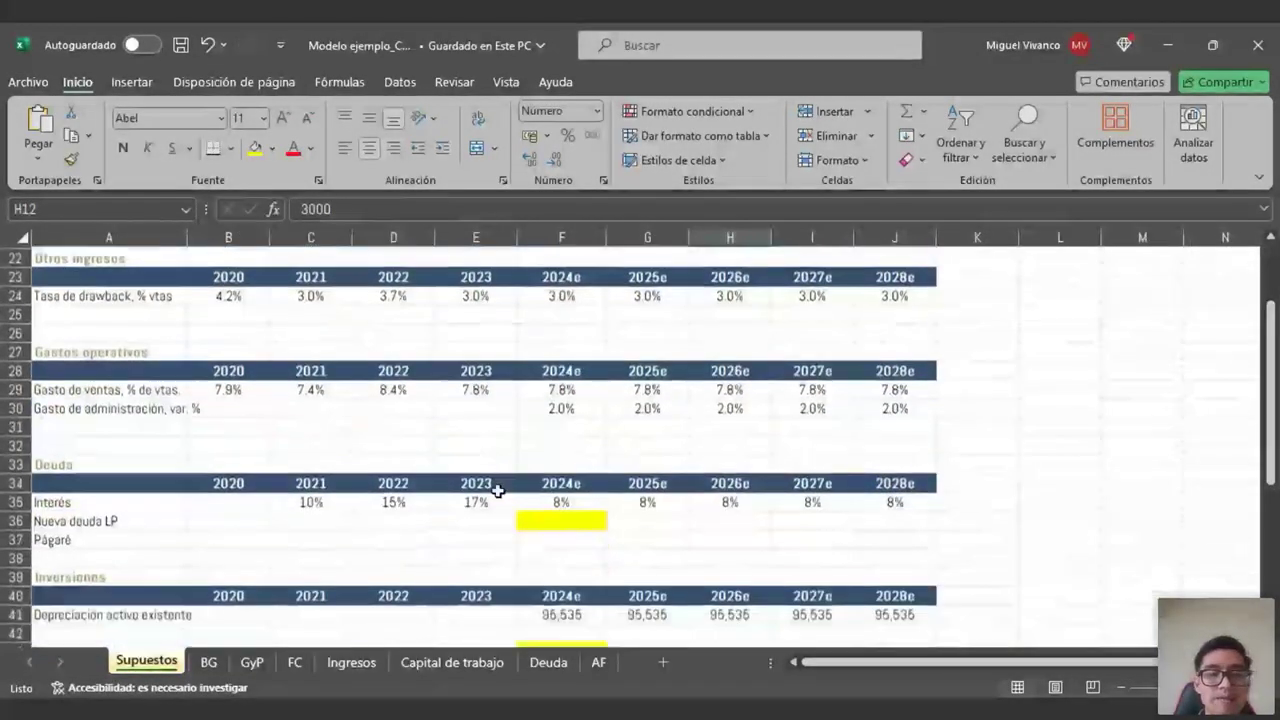
pyautogui.scroll(3, 497, 491)
pyautogui.scroll(3, 497, 491)
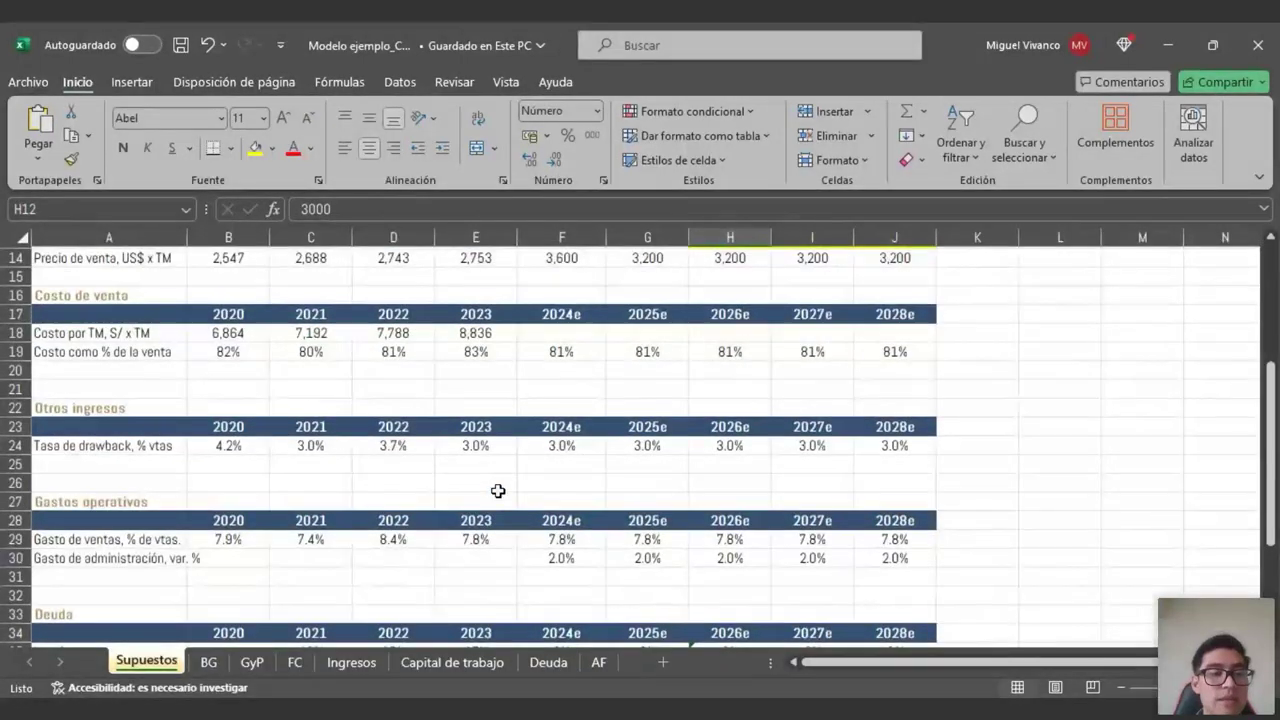
pyautogui.scroll(-4, 497, 491)
pyautogui.click(535, 587)
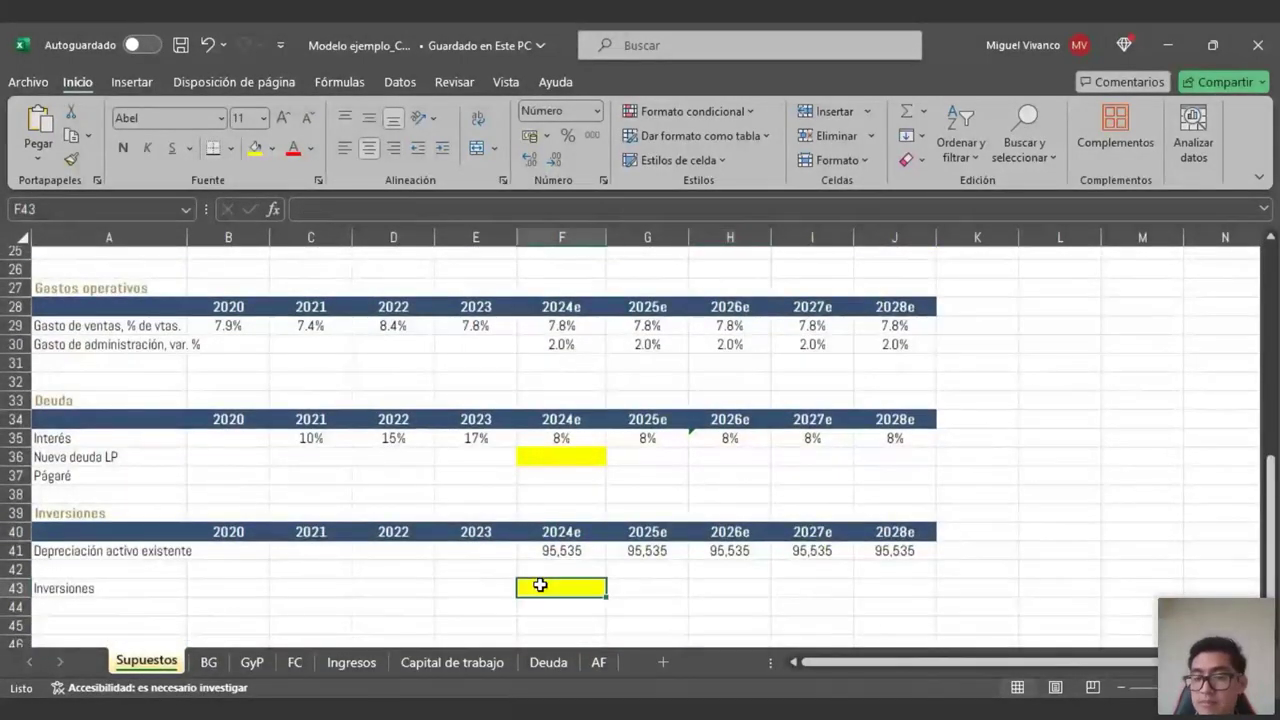
pyautogui.write('-50000')
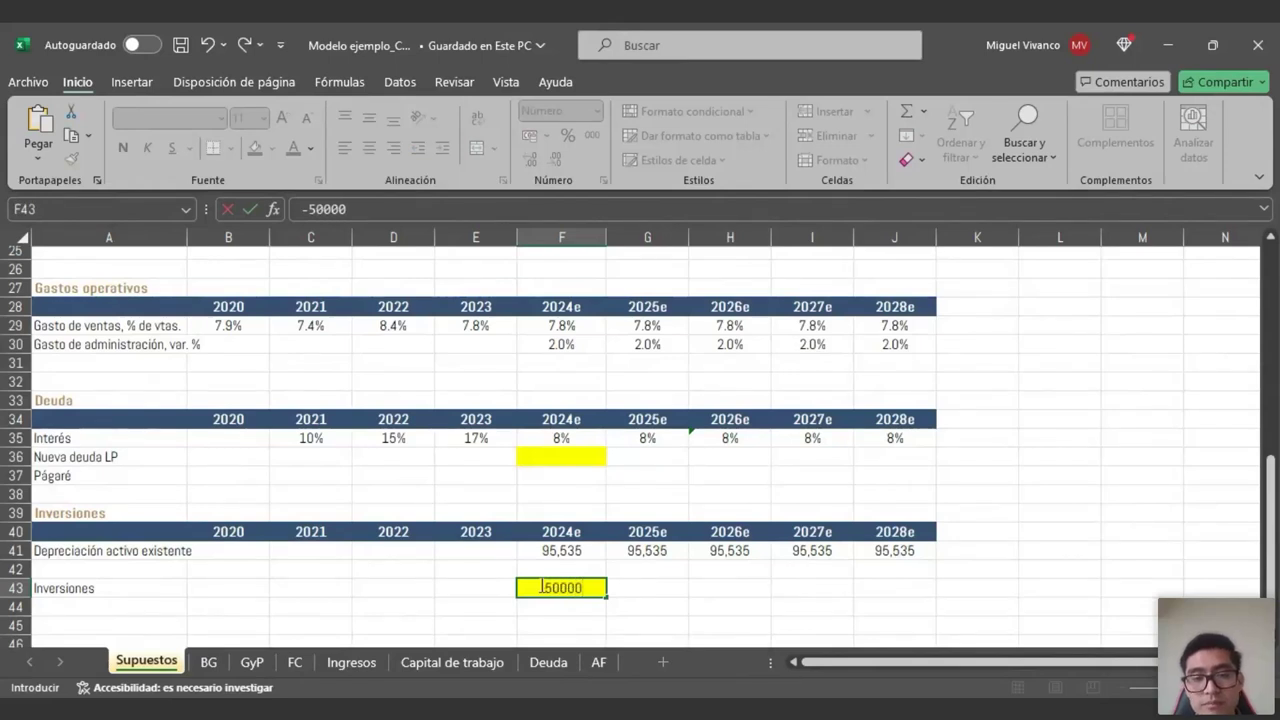
pyautogui.press('Home')
pyautogui.press('Delete')
pyautogui.press('End')
pyautogui.write('0')
pyautogui.press('Return')
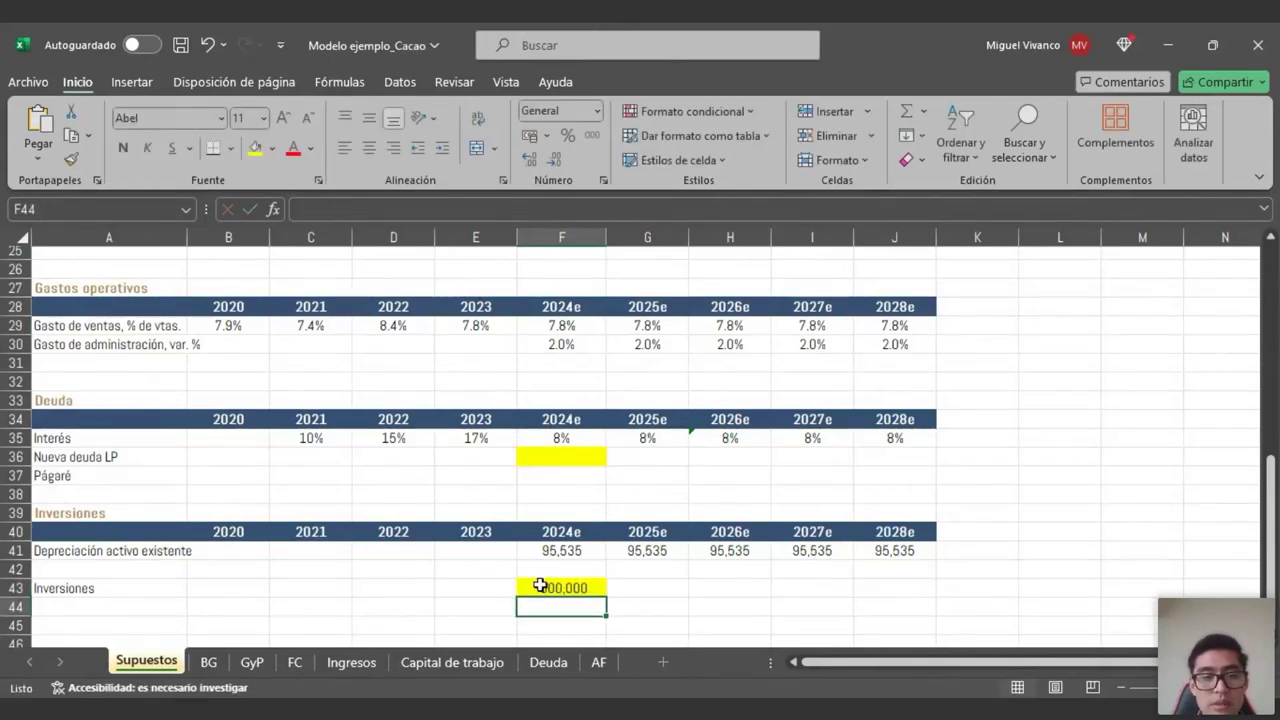
# - Check the 2024e Inversiones on the FC sheet and correct its assumption on Supuestos to 500000
pyautogui.click(295, 662)
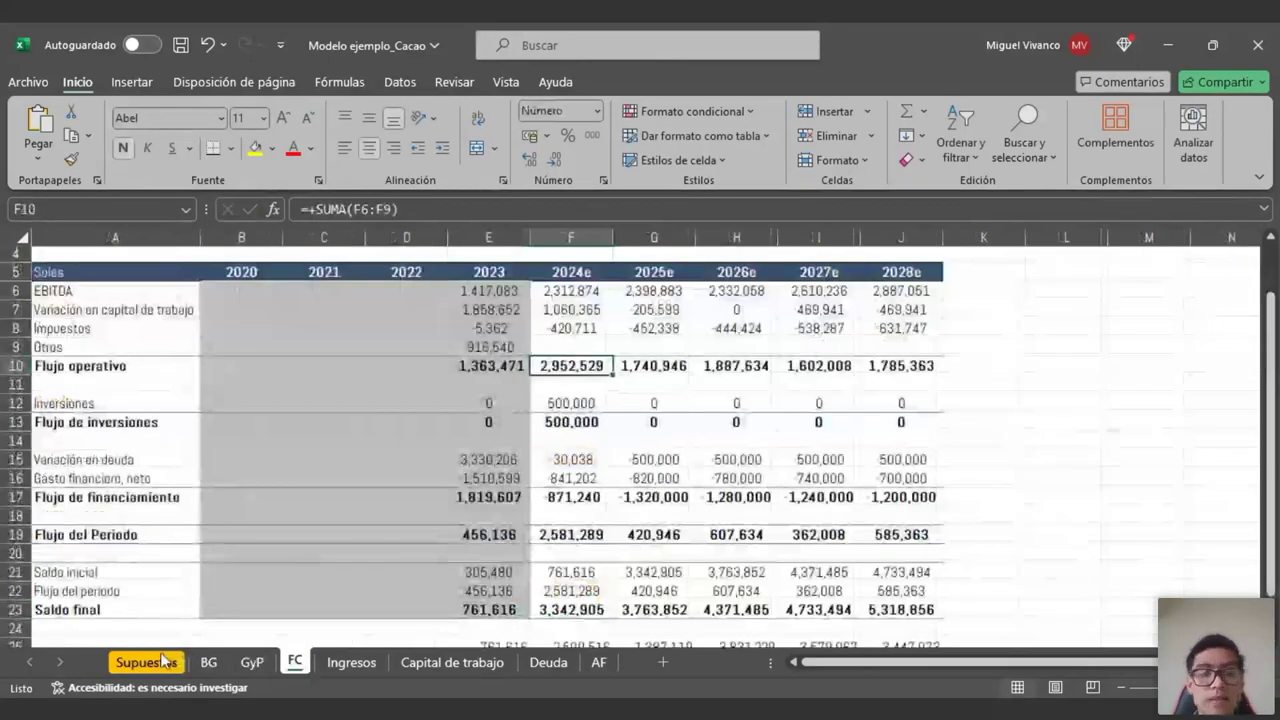
pyautogui.click(146, 662)
pyautogui.click(543, 587)
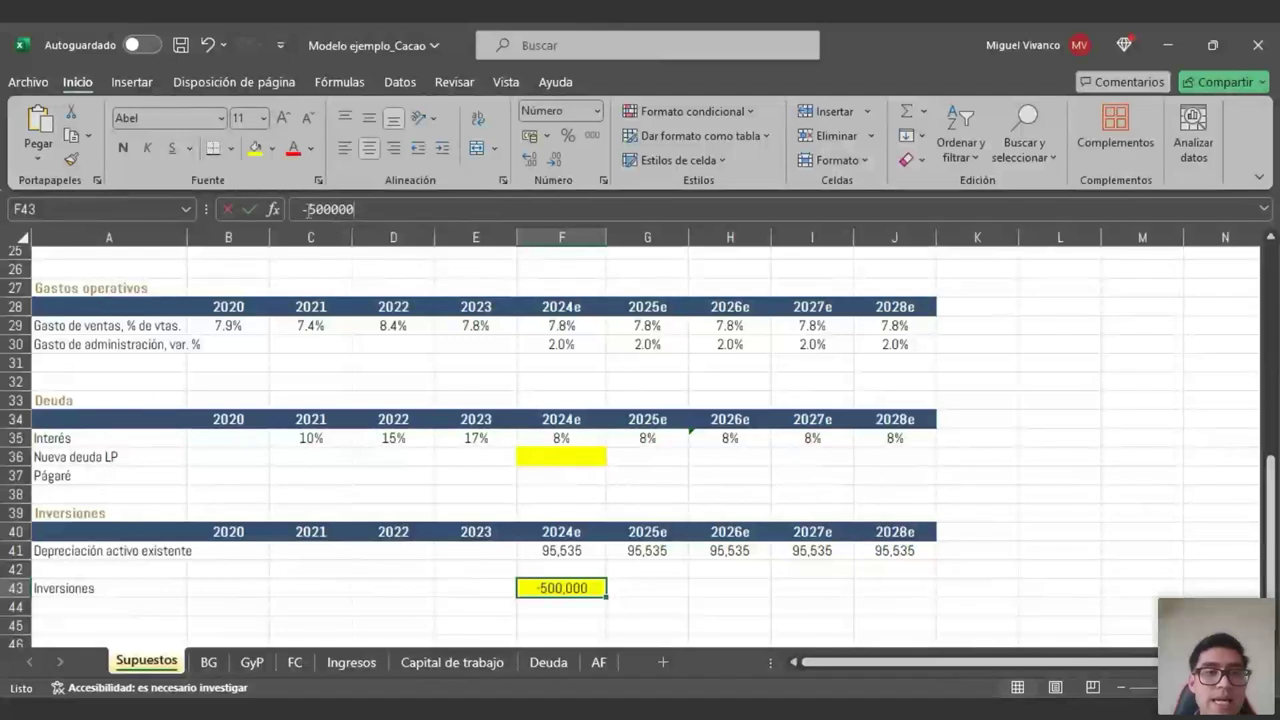
pyautogui.click(283, 208)
pyautogui.press('Delete')
pyautogui.press('Return')
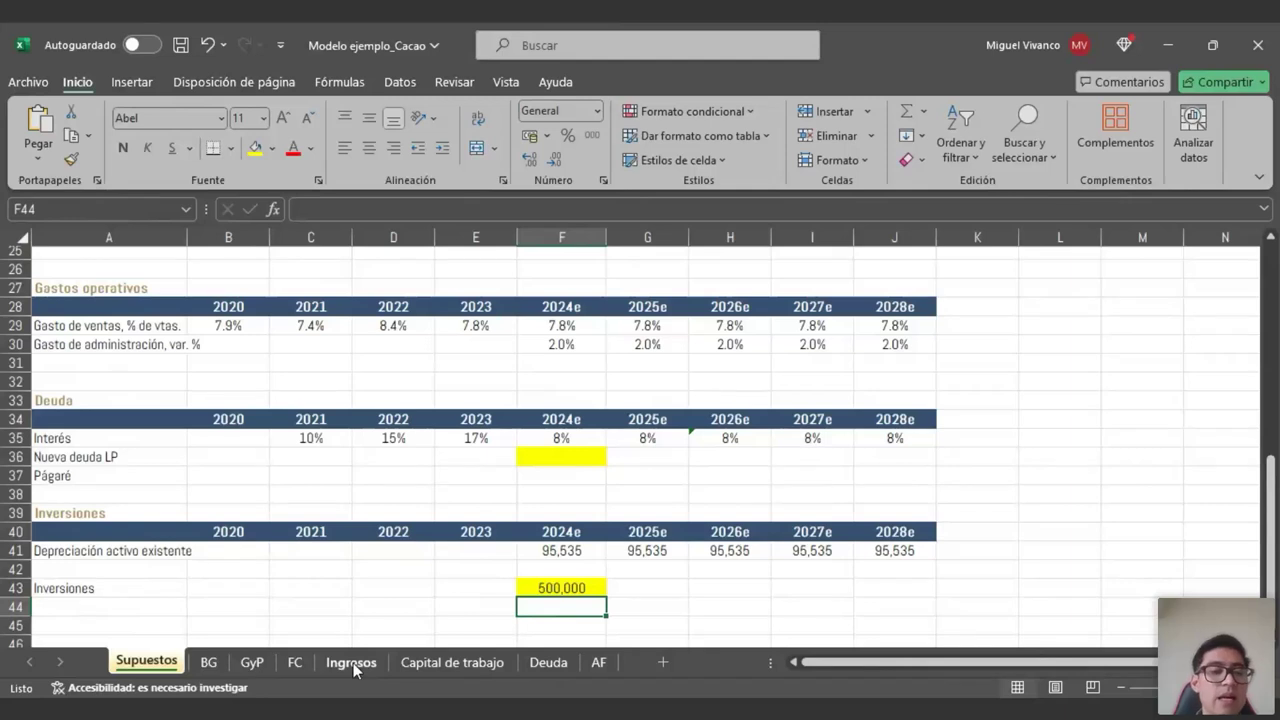
# - Review the investment's effect on the 2024e Flujo de inversiones, Flujo de financiamiento and Flujo del Periodo on the FC sheet
pyautogui.click(295, 663)
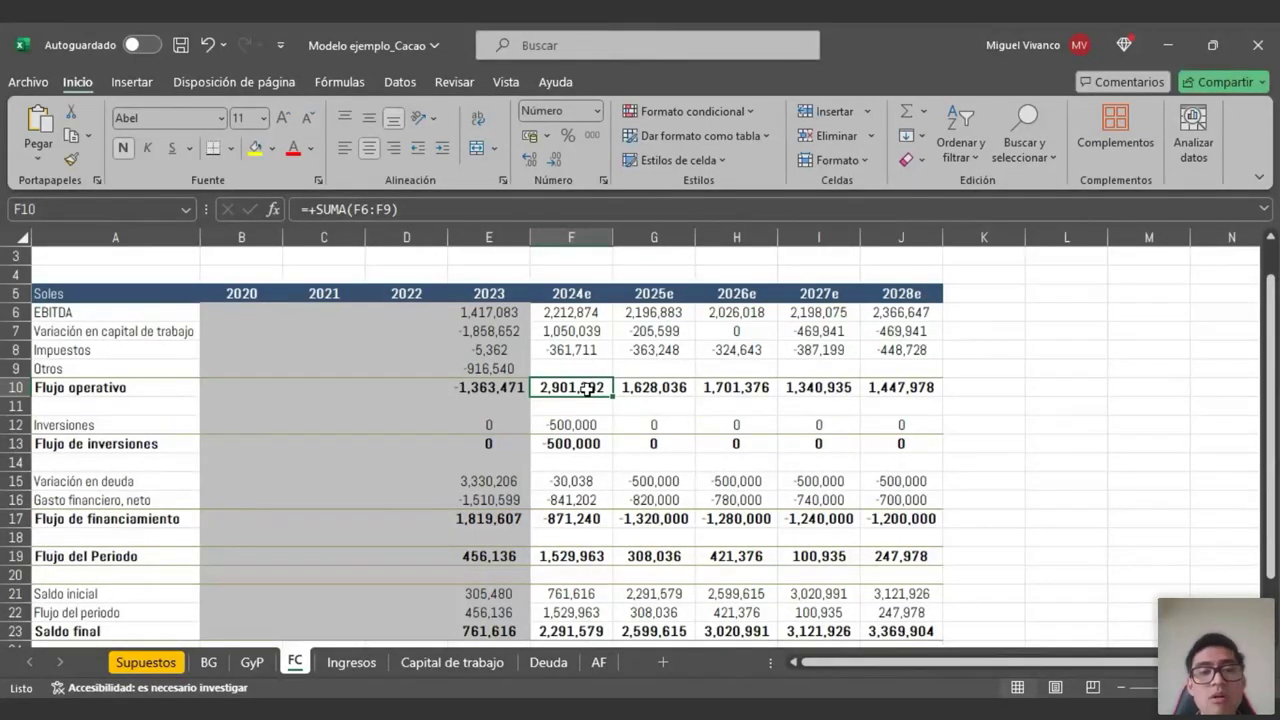
pyautogui.click(589, 441)
pyautogui.scroll(-1, 565, 486)
pyautogui.click(571, 488)
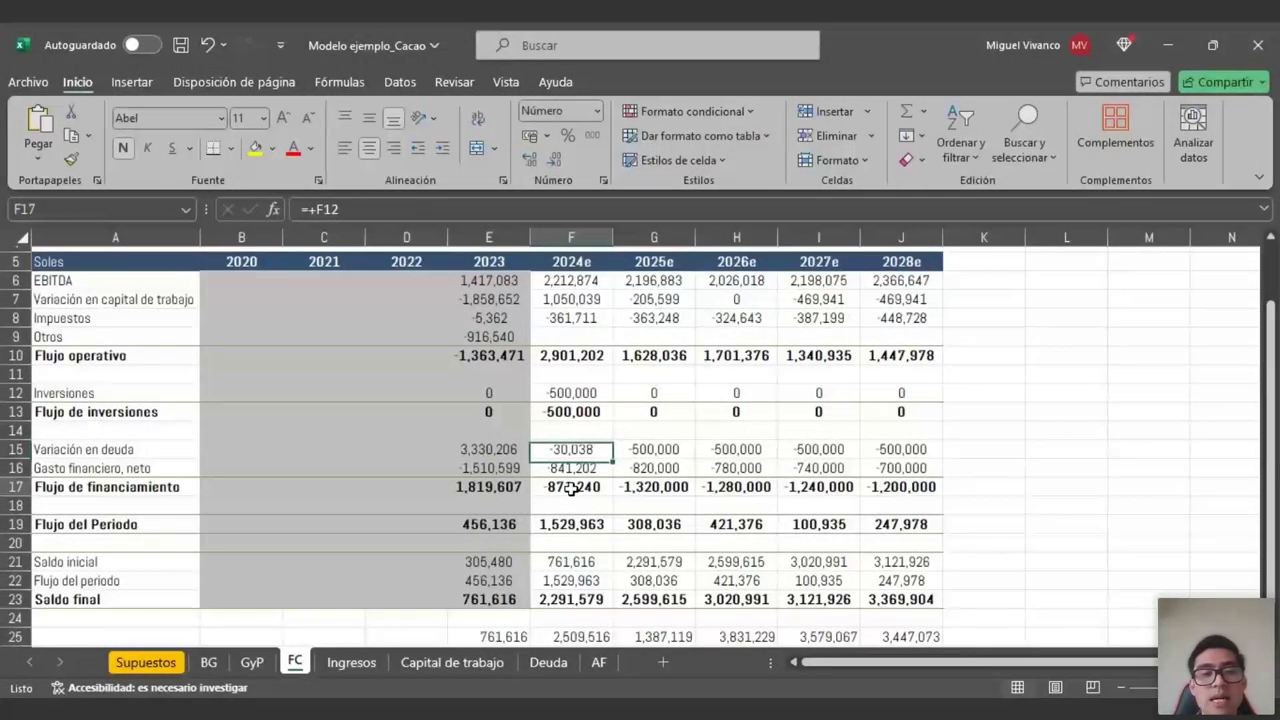
pyautogui.click(571, 488)
pyautogui.click(593, 527)
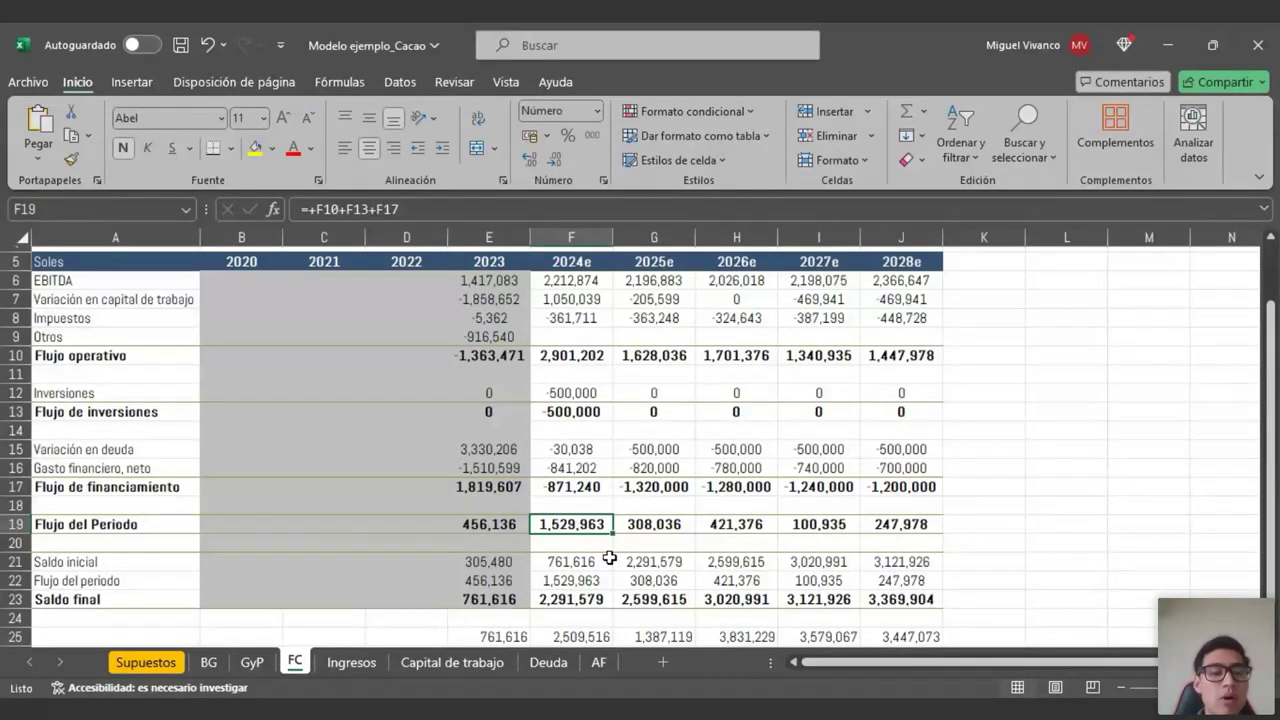
# - Check the 2025e and 2026e Capacidad de acopio assumptions in the Ingresos section of the Supuestos sheet
pyautogui.click(146, 662)
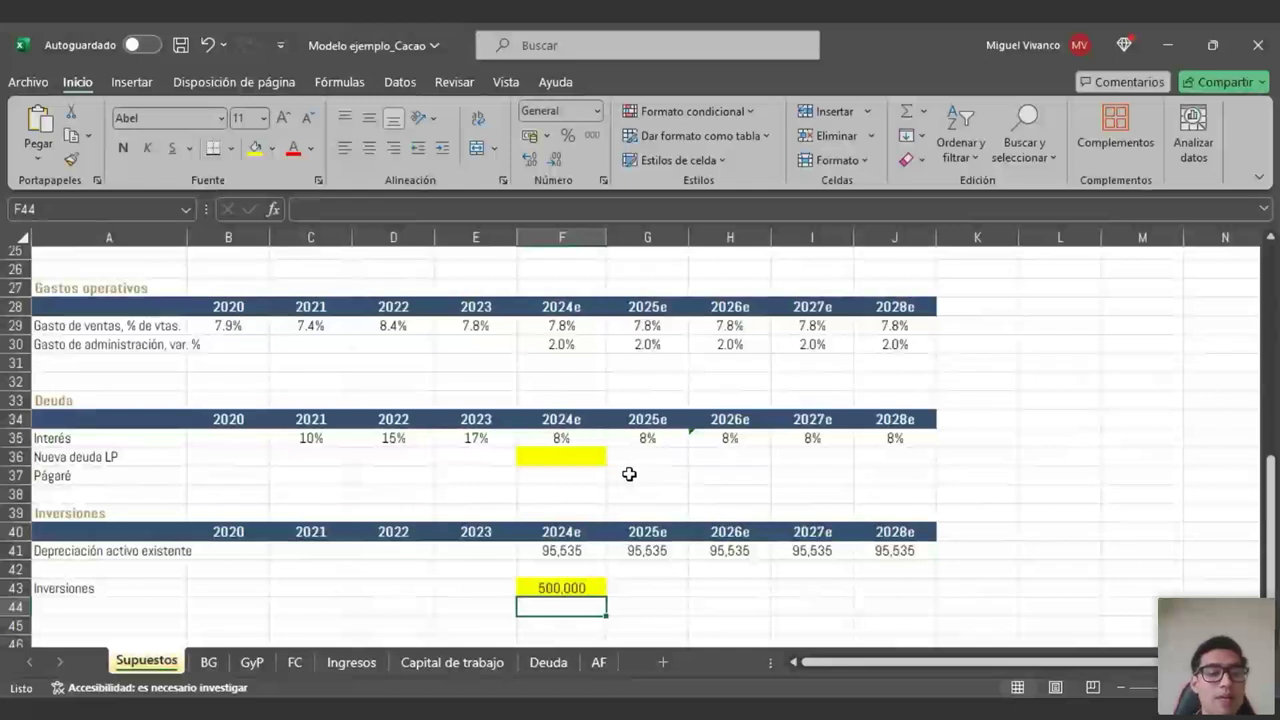
pyautogui.scroll(3, 342, 550)
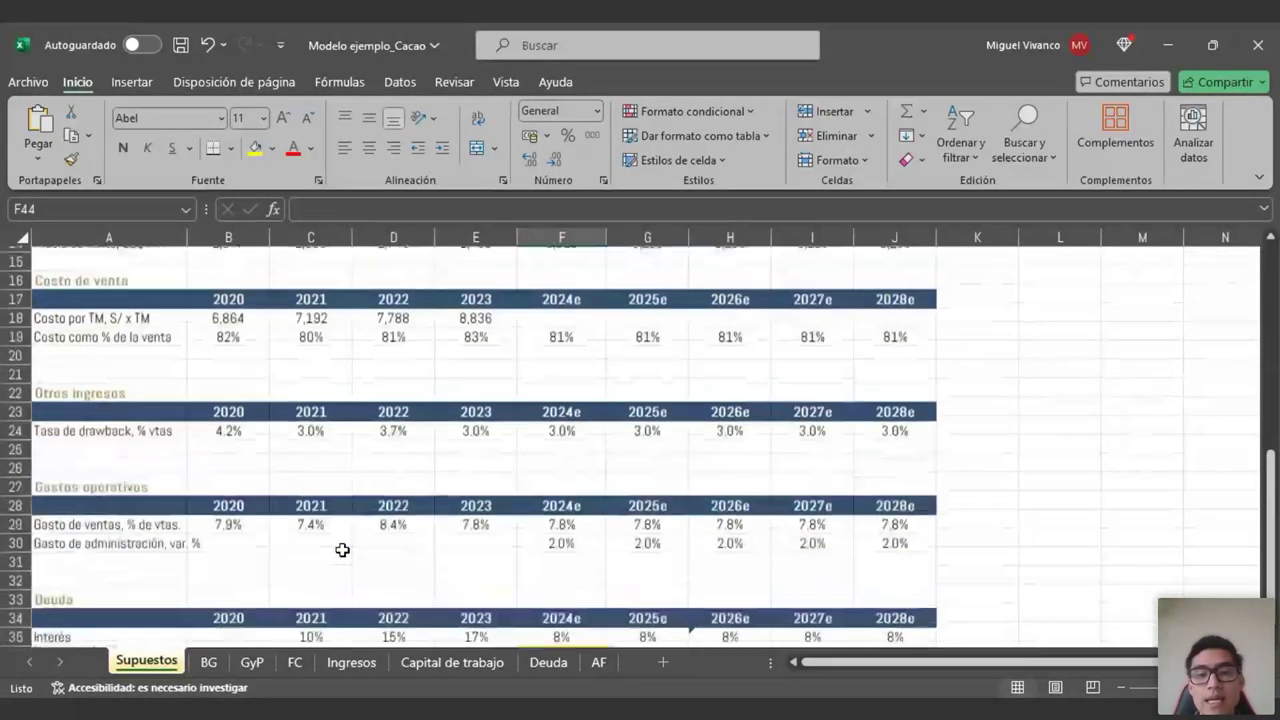
pyautogui.scroll(4, 342, 550)
pyautogui.moveTo(655, 415); pyautogui.dragTo(743, 413)
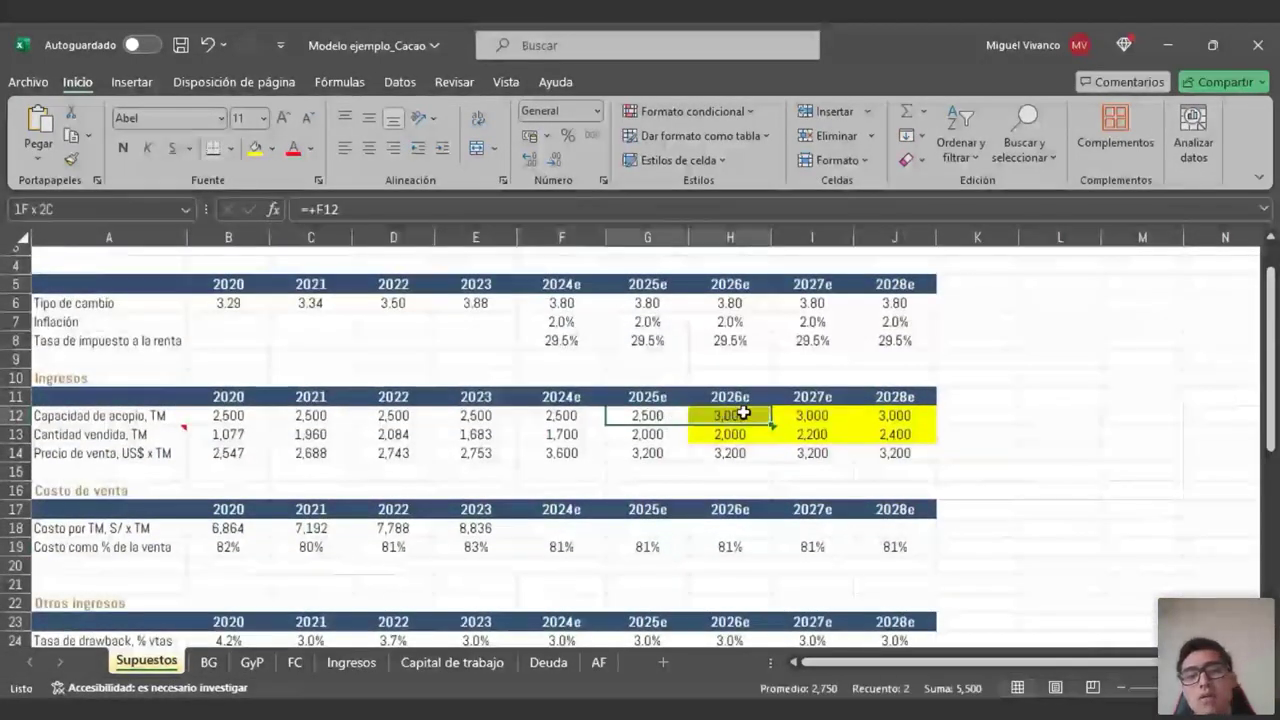
pyautogui.click(741, 413)
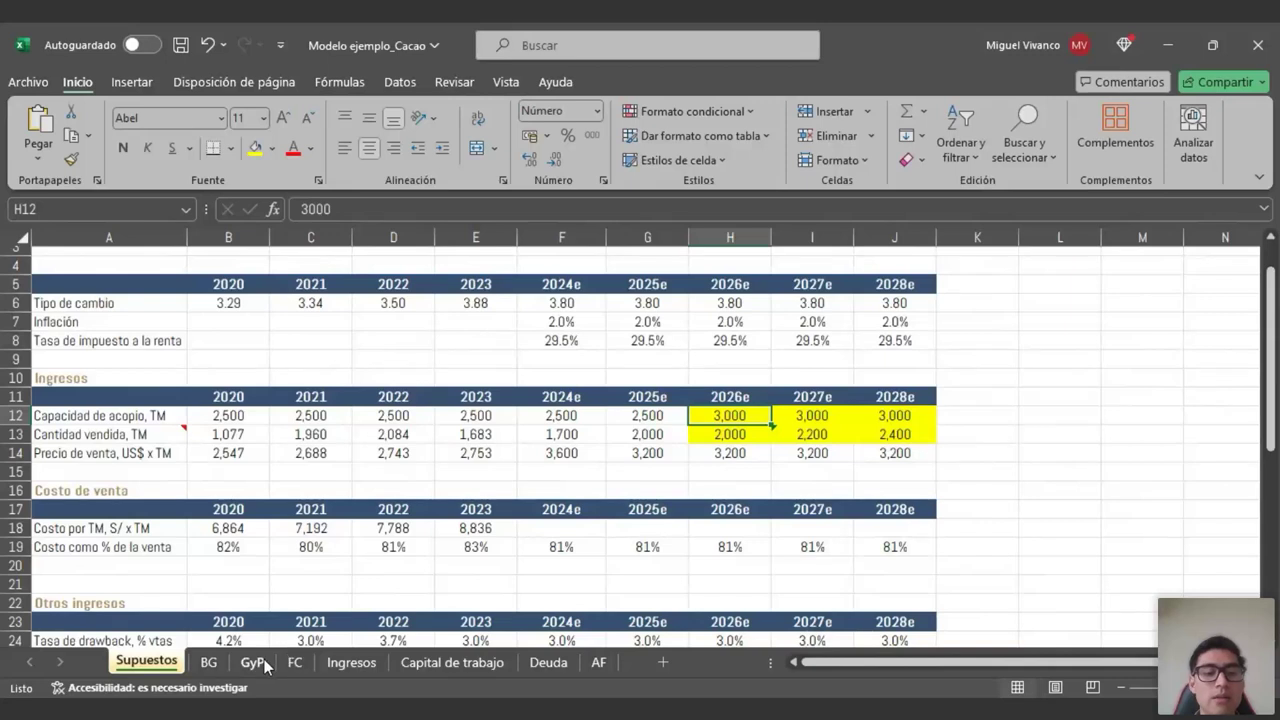
# - Check the 2024e and 2026e Ingreso por venta formulas on the Ingresos sheet
pyautogui.click(351, 663)
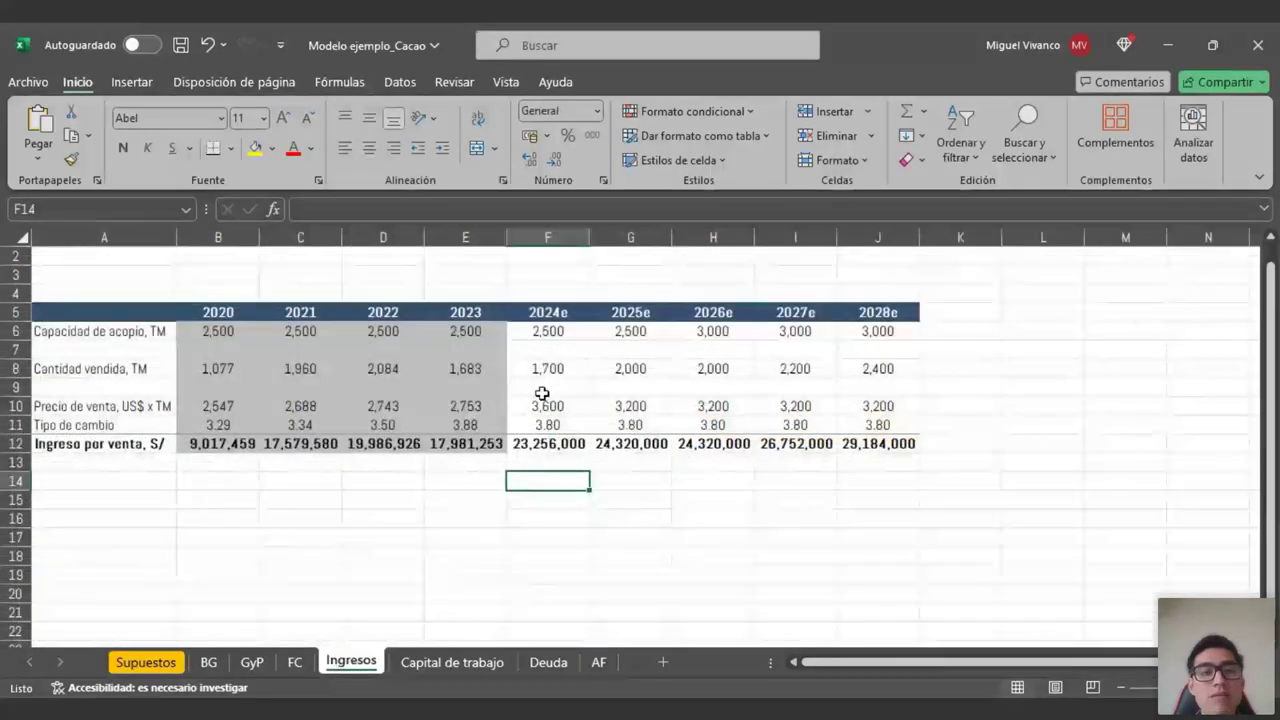
pyautogui.click(543, 443)
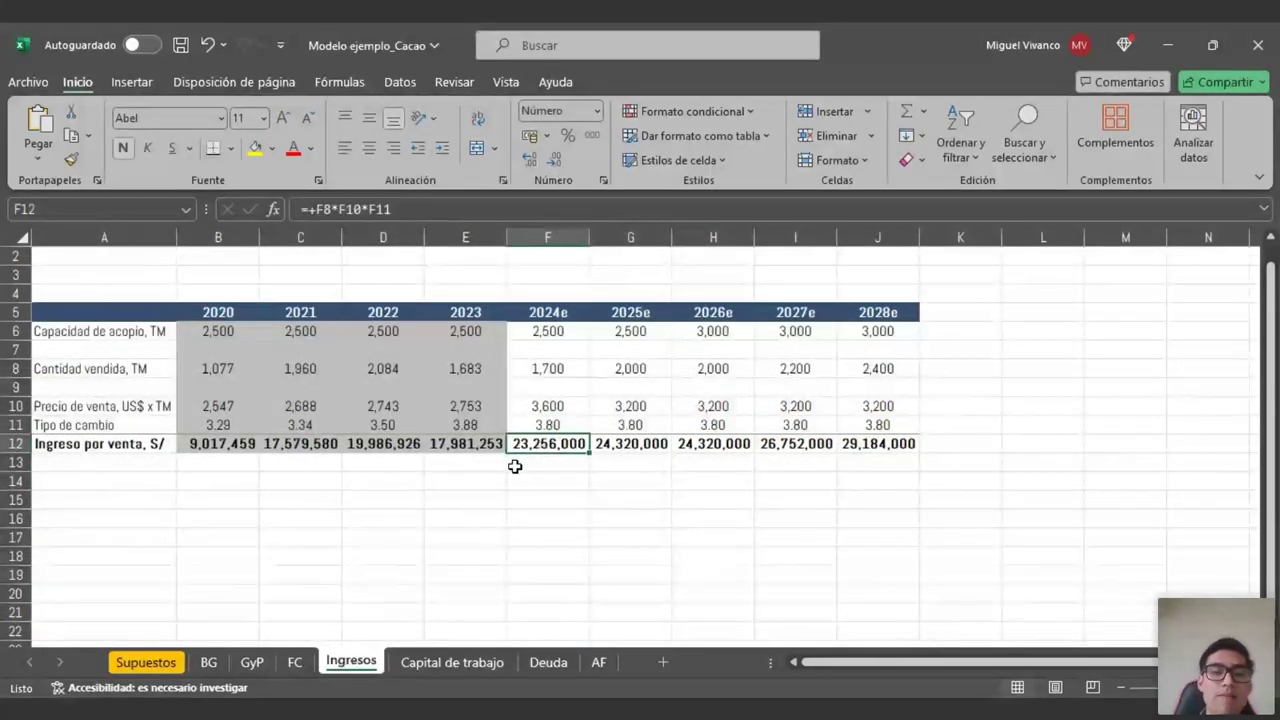
pyautogui.click(737, 447)
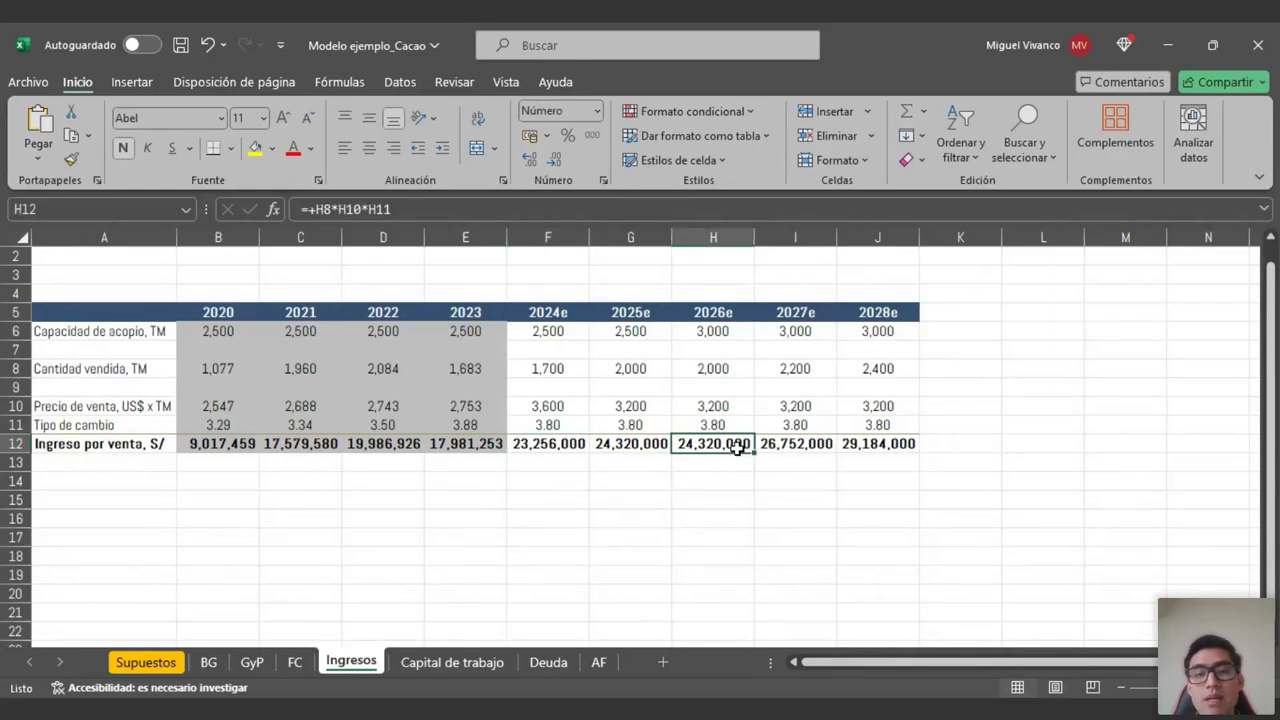
# - Set the 2026e Cantidad vendida assumption on the Supuestos sheet to 2500
pyautogui.click(146, 662)
pyautogui.doubleClick(724, 437)
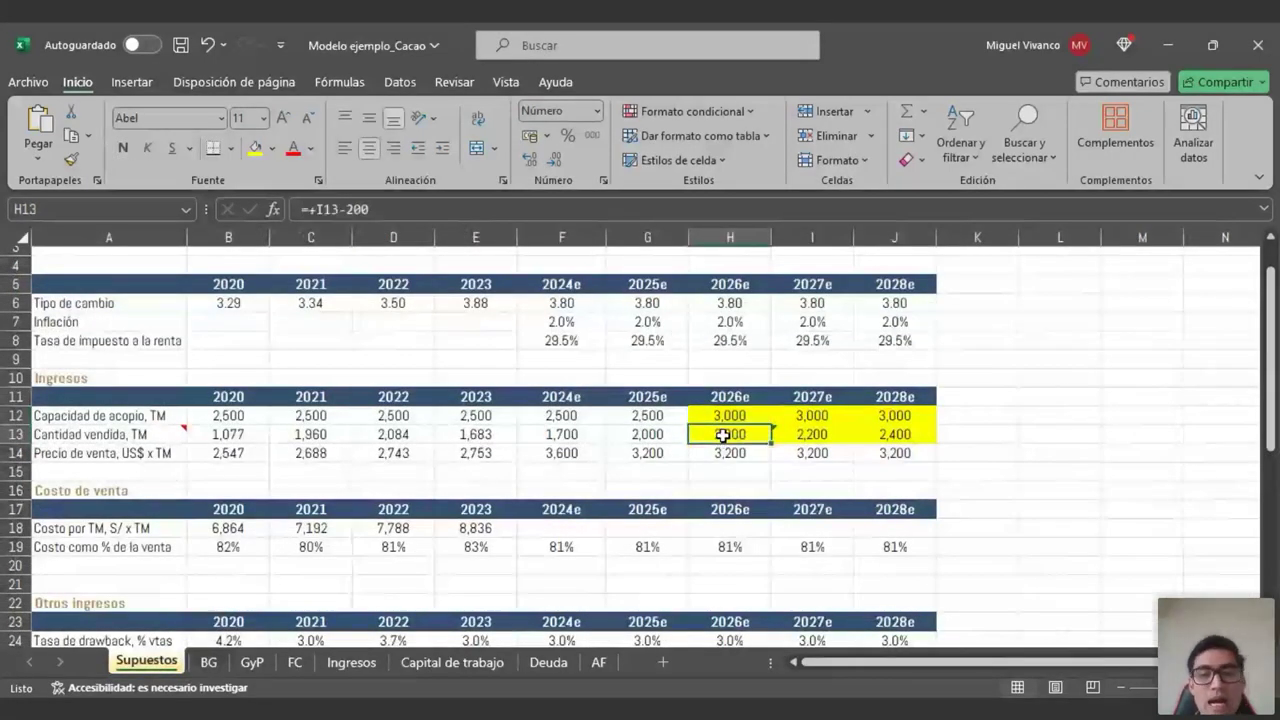
pyautogui.press('Escape')
pyautogui.write('2500')
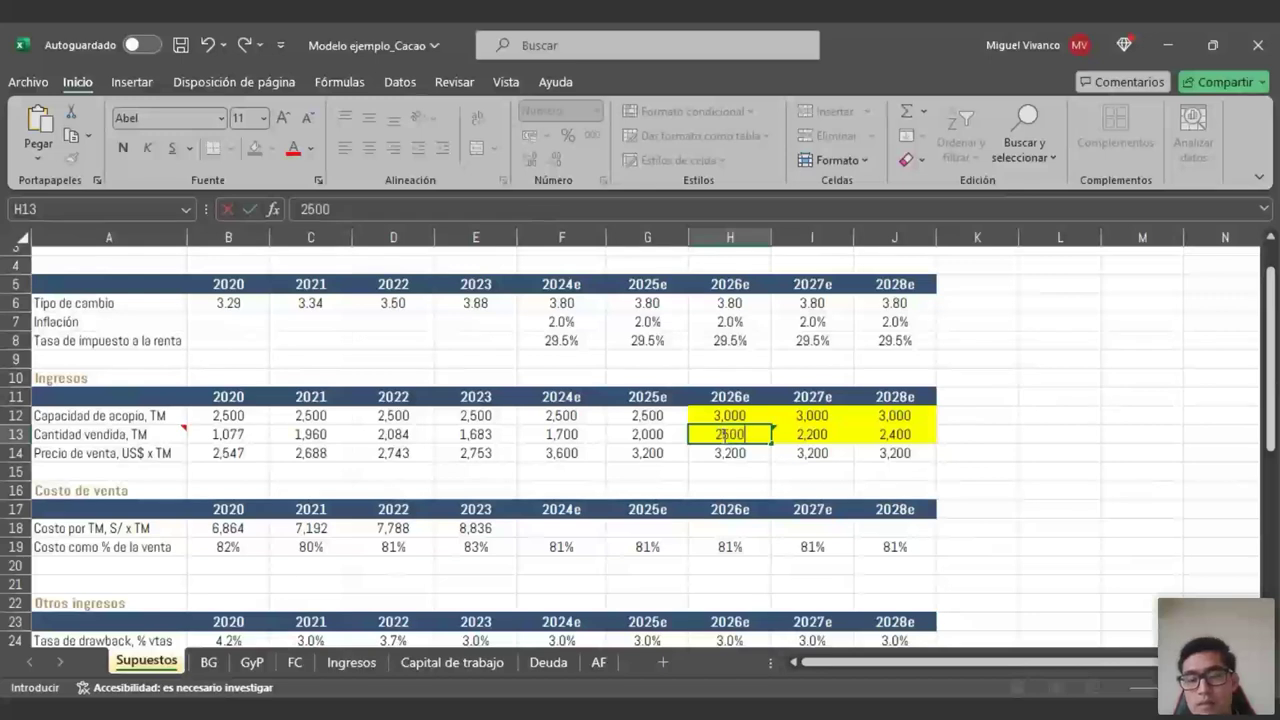
pyautogui.press('Return')
# - Check the 2026e and 2028e Ingreso por venta on Ingresos, and set the 2028e Cantidad vendida on Supuestos to 3000
pyautogui.click(351, 662)
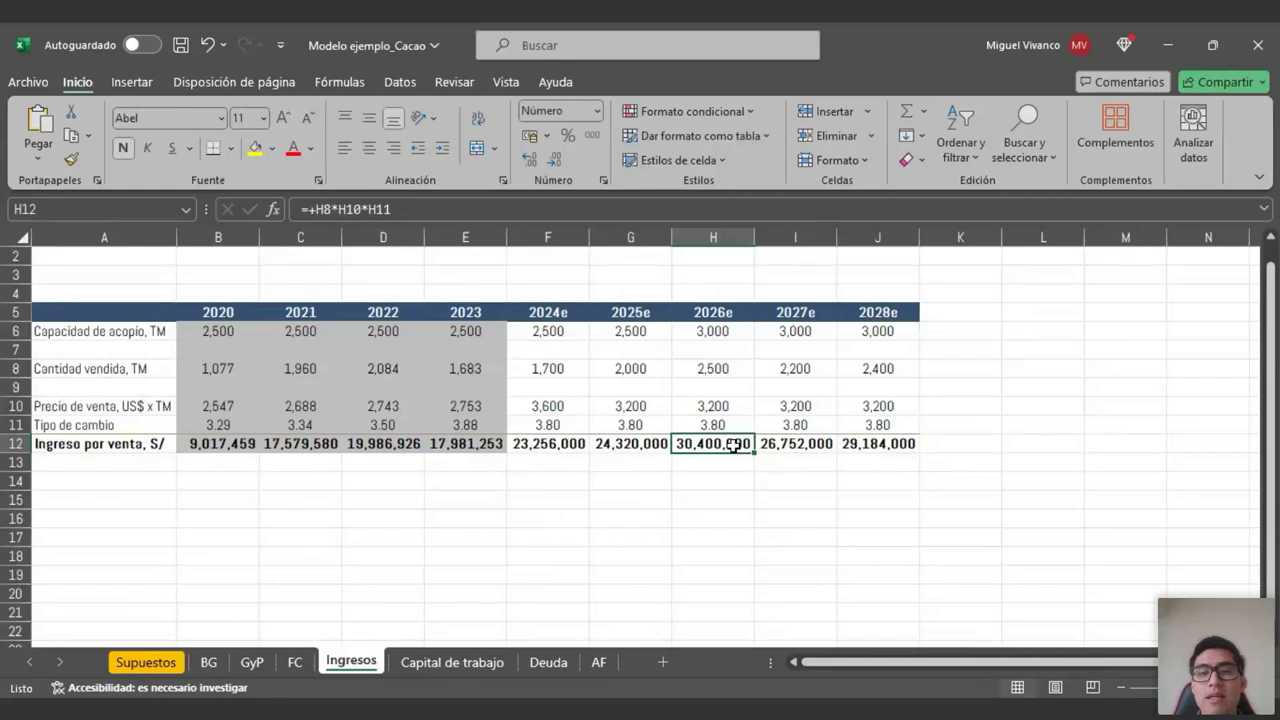
pyautogui.click(865, 445)
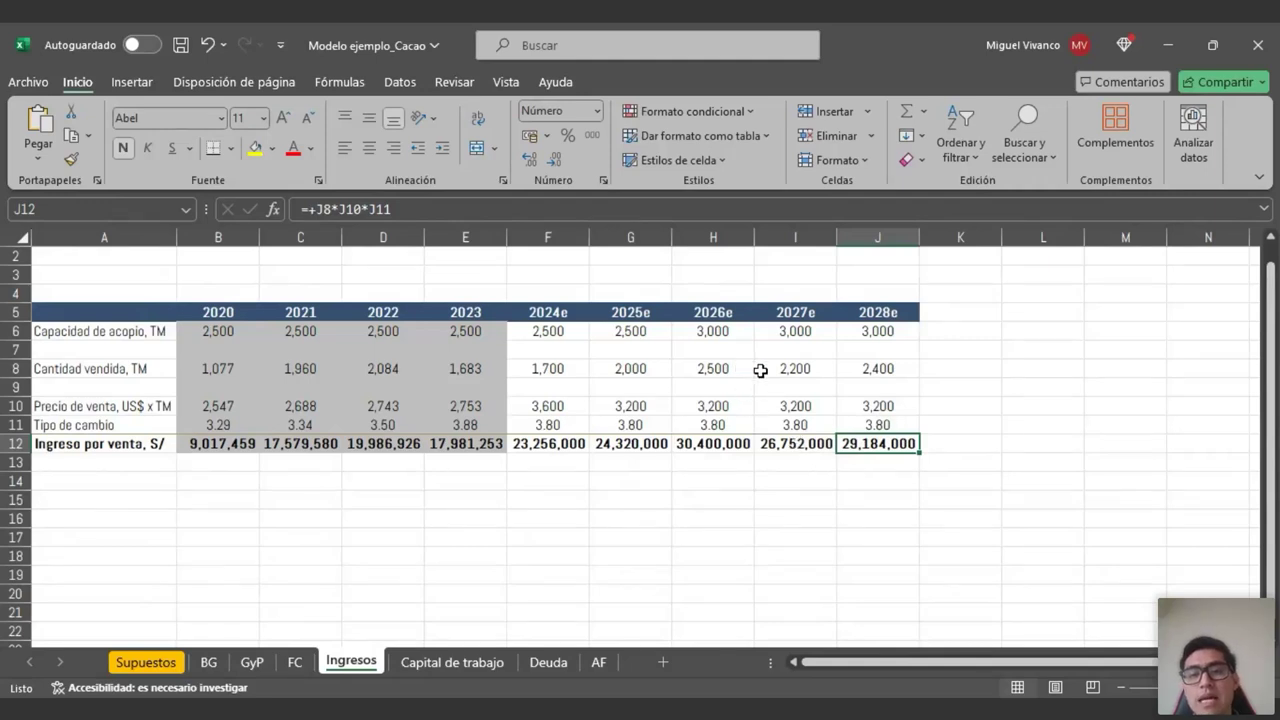
pyautogui.click(155, 660)
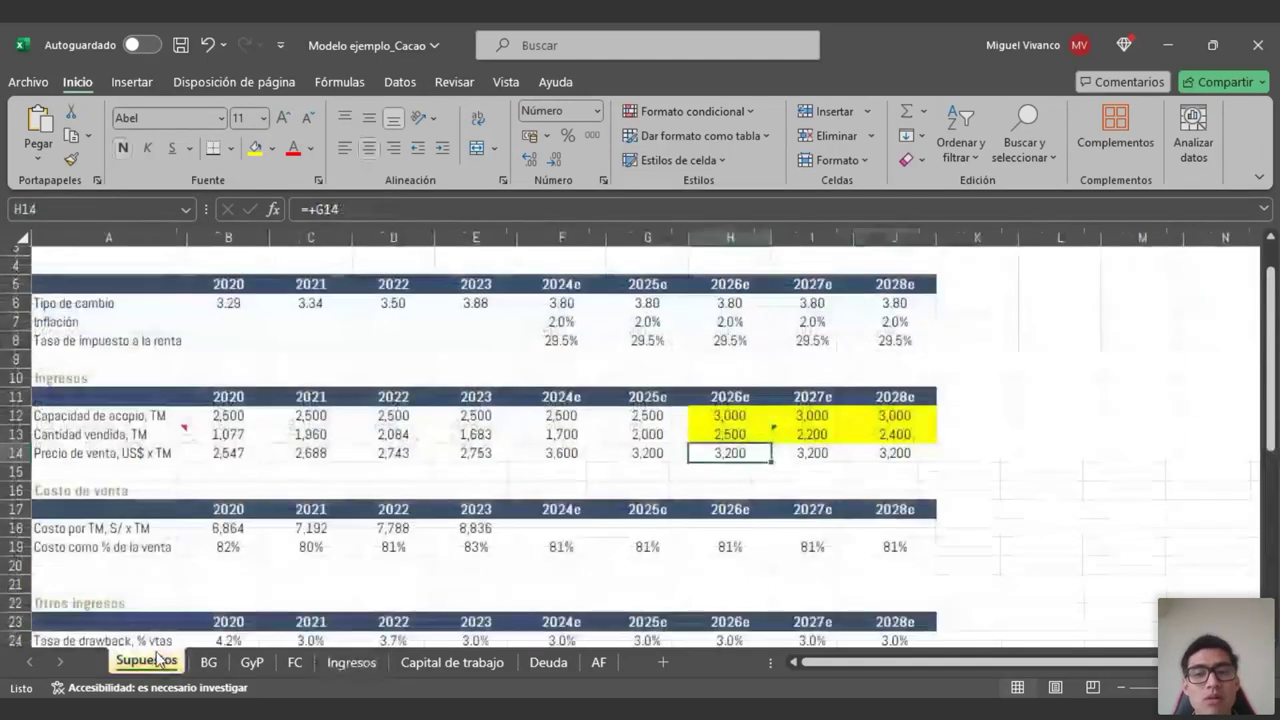
pyautogui.click(887, 434)
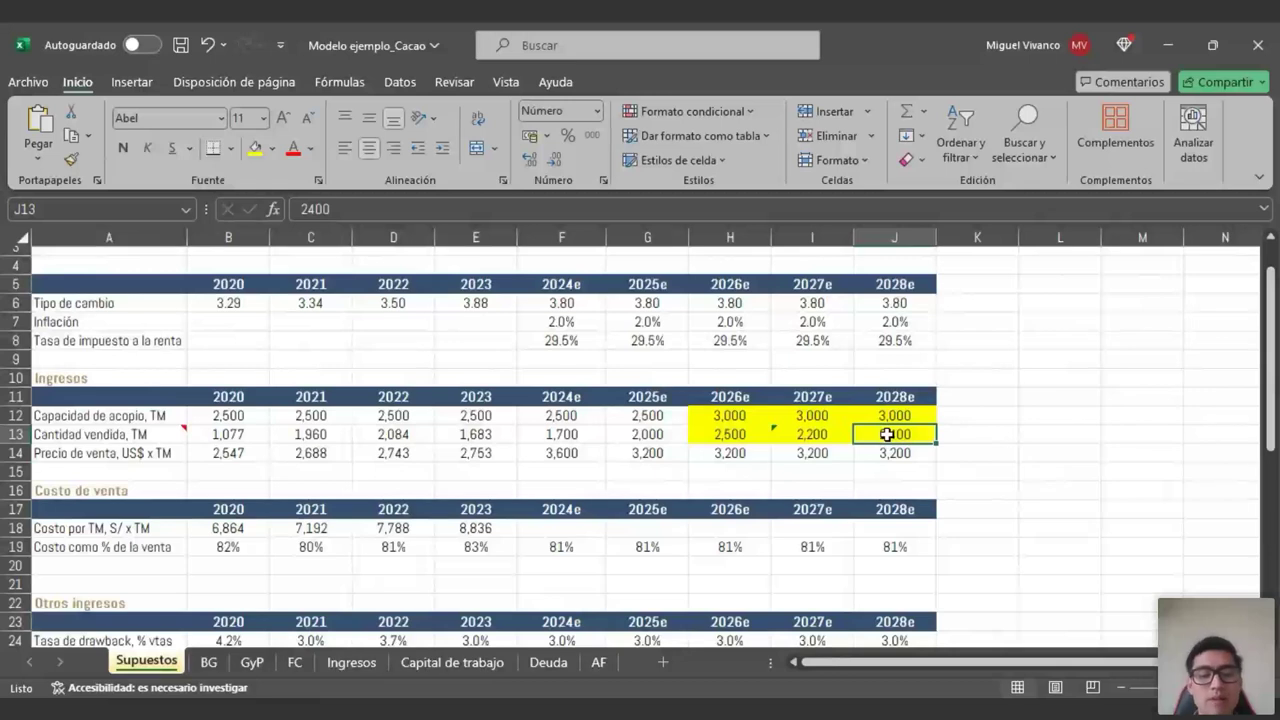
pyautogui.write('3000')
pyautogui.press('Return')
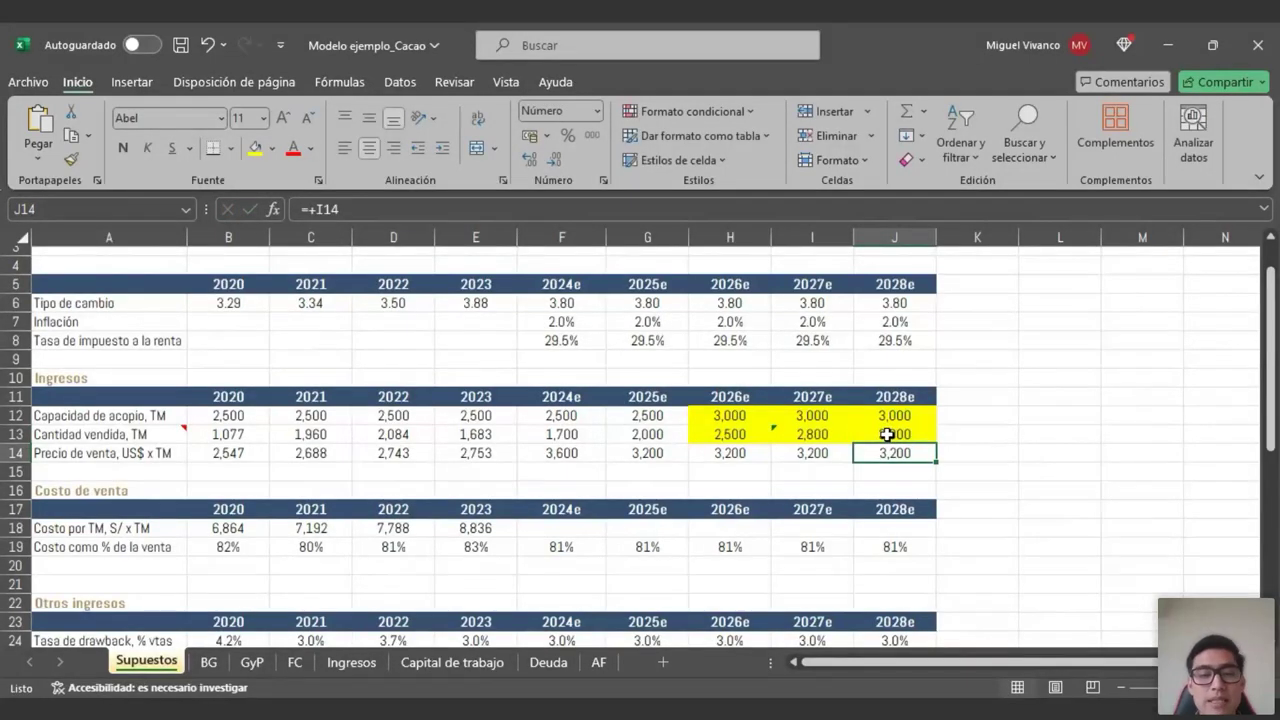
# - Review the effect of the new sales quantities on Ingreso por venta and on the 2028e Ventas, Utilidad Neta and EBITDA in GyP
pyautogui.click(345, 662)
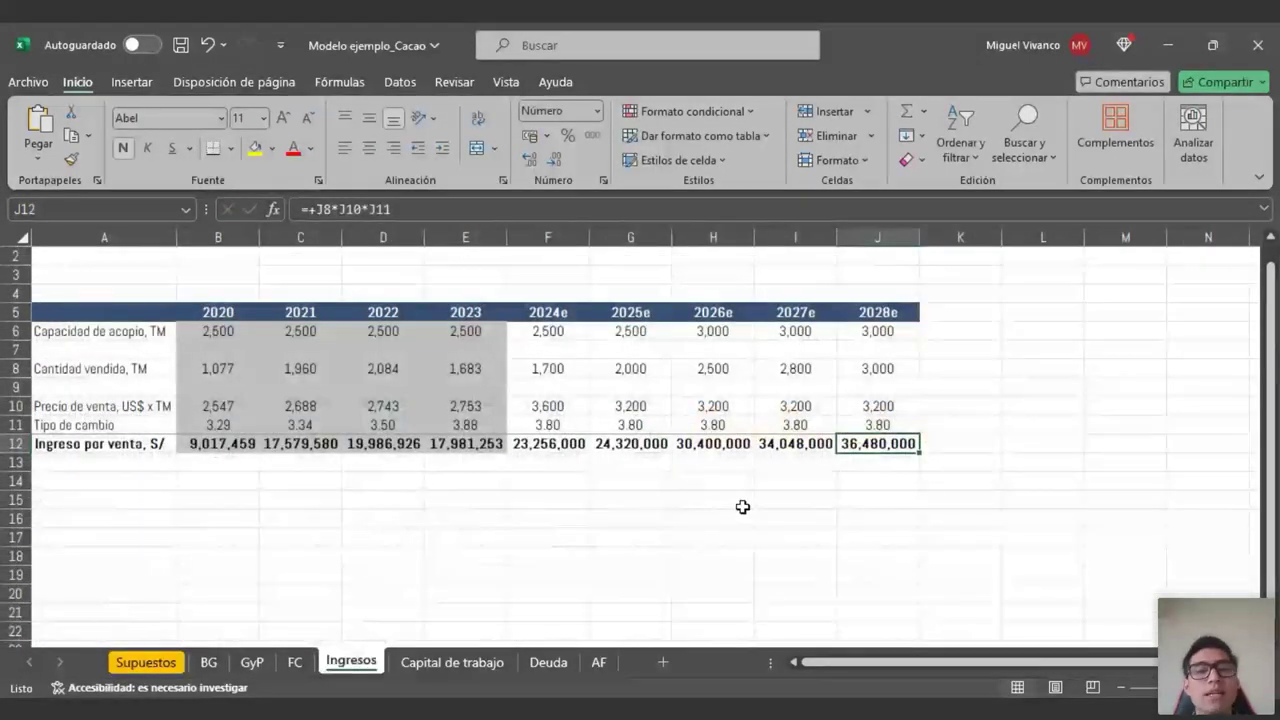
pyautogui.click(262, 663)
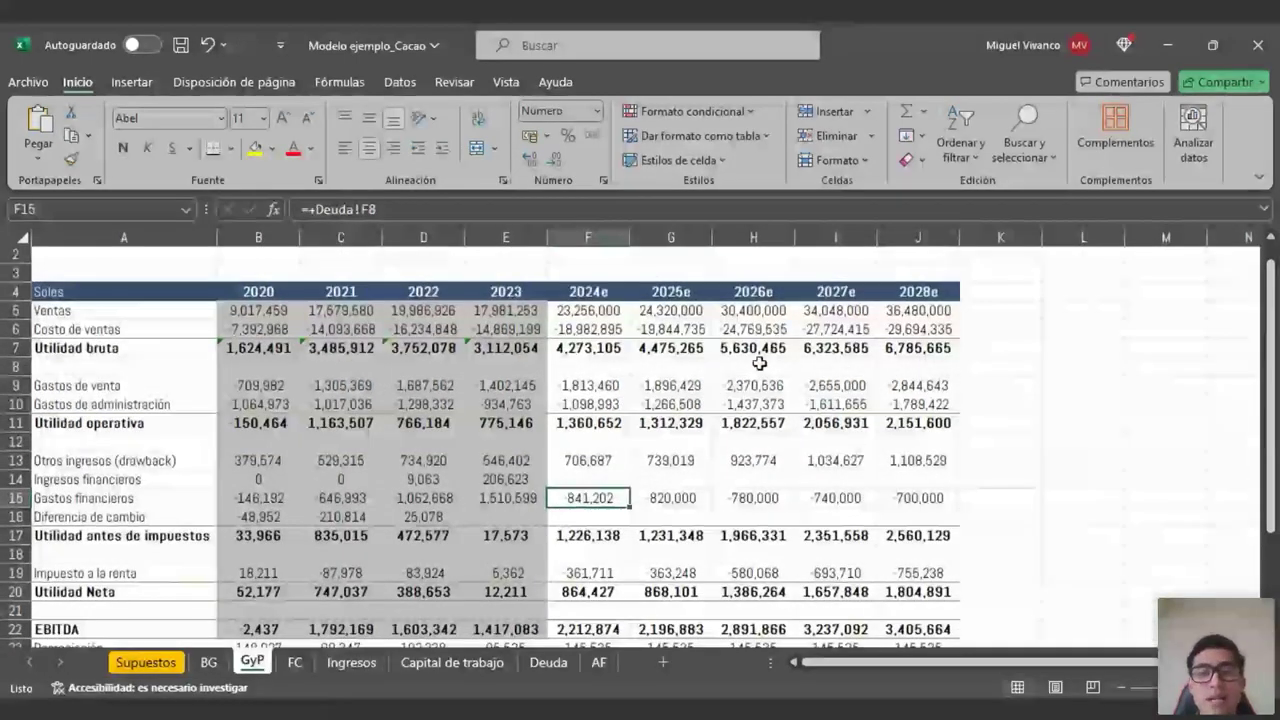
pyautogui.click(932, 308)
pyautogui.hotkey('ctrl', 'z')
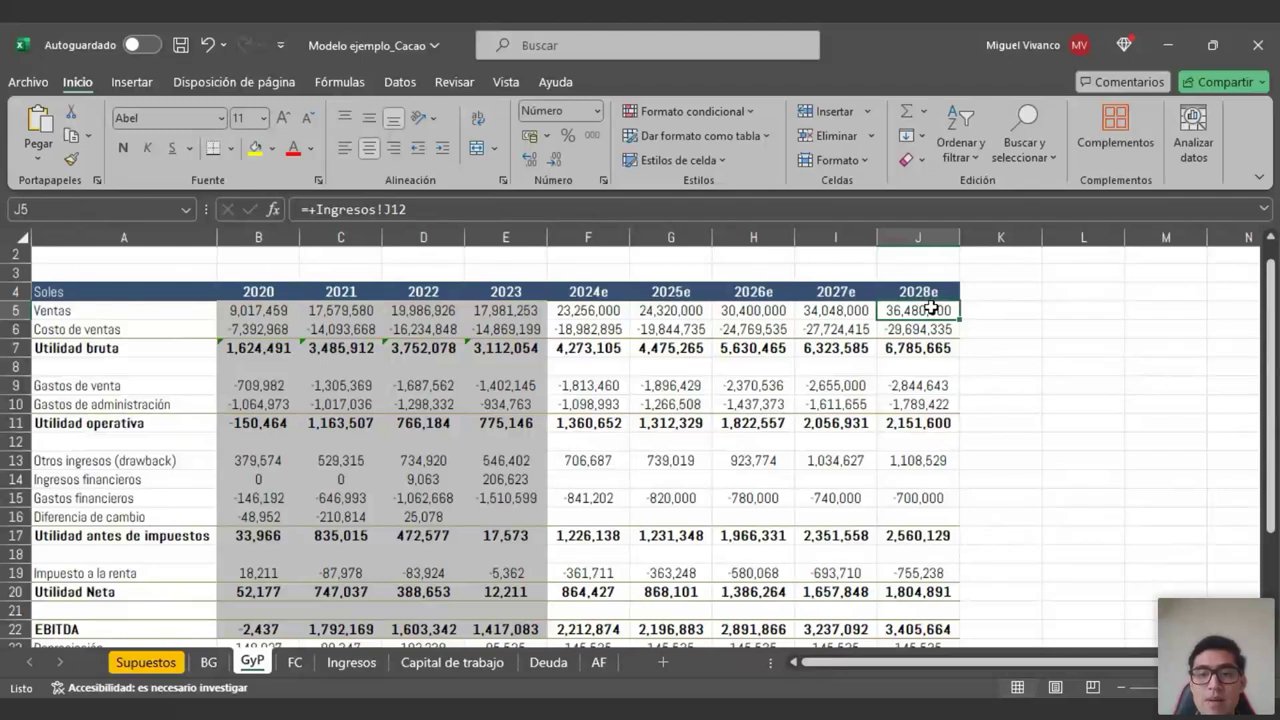
pyautogui.scroll(-2, 937, 484)
pyautogui.hotkey('ctrl', 'y')
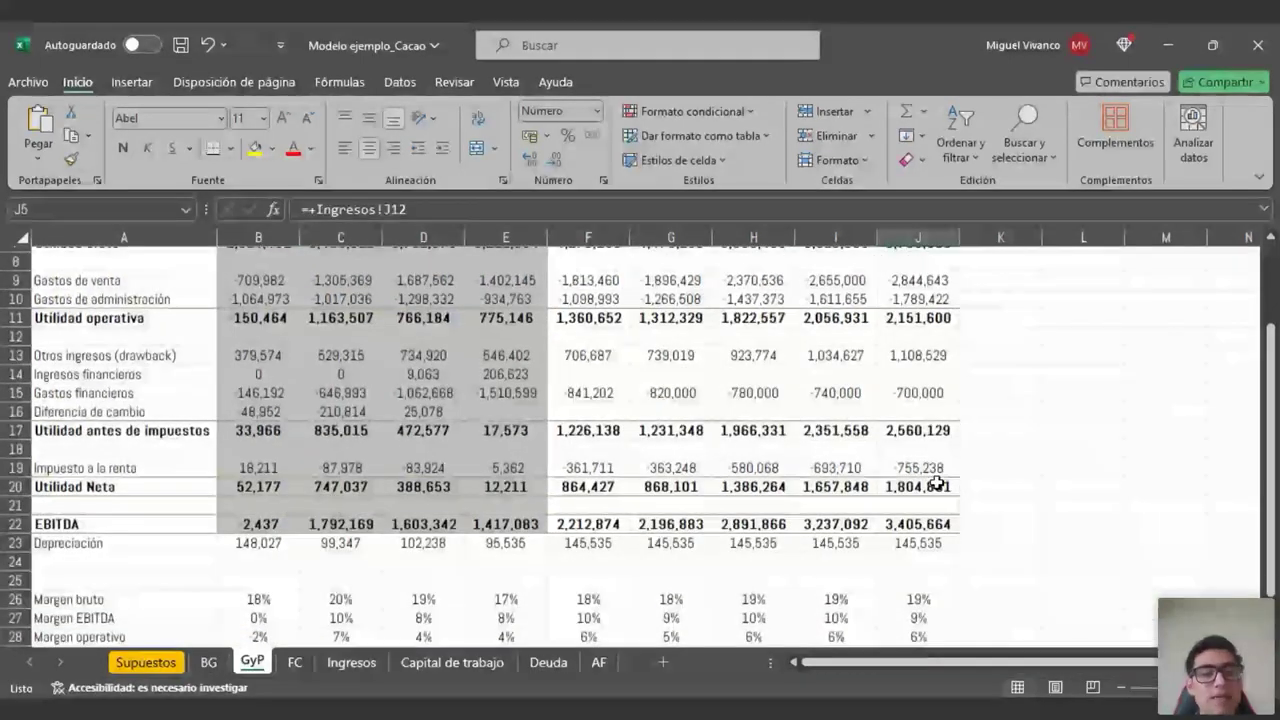
pyautogui.hotkey('ctrl', 'z')
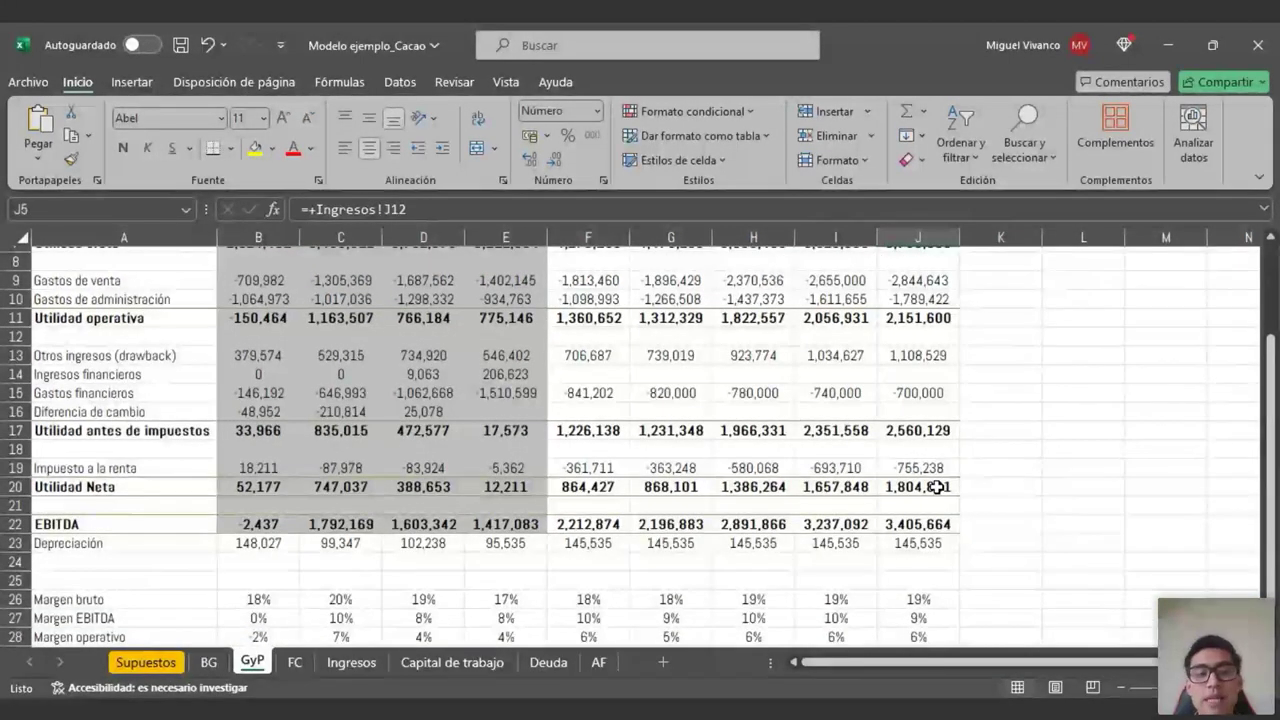
pyautogui.click(937, 487)
pyautogui.click(912, 524)
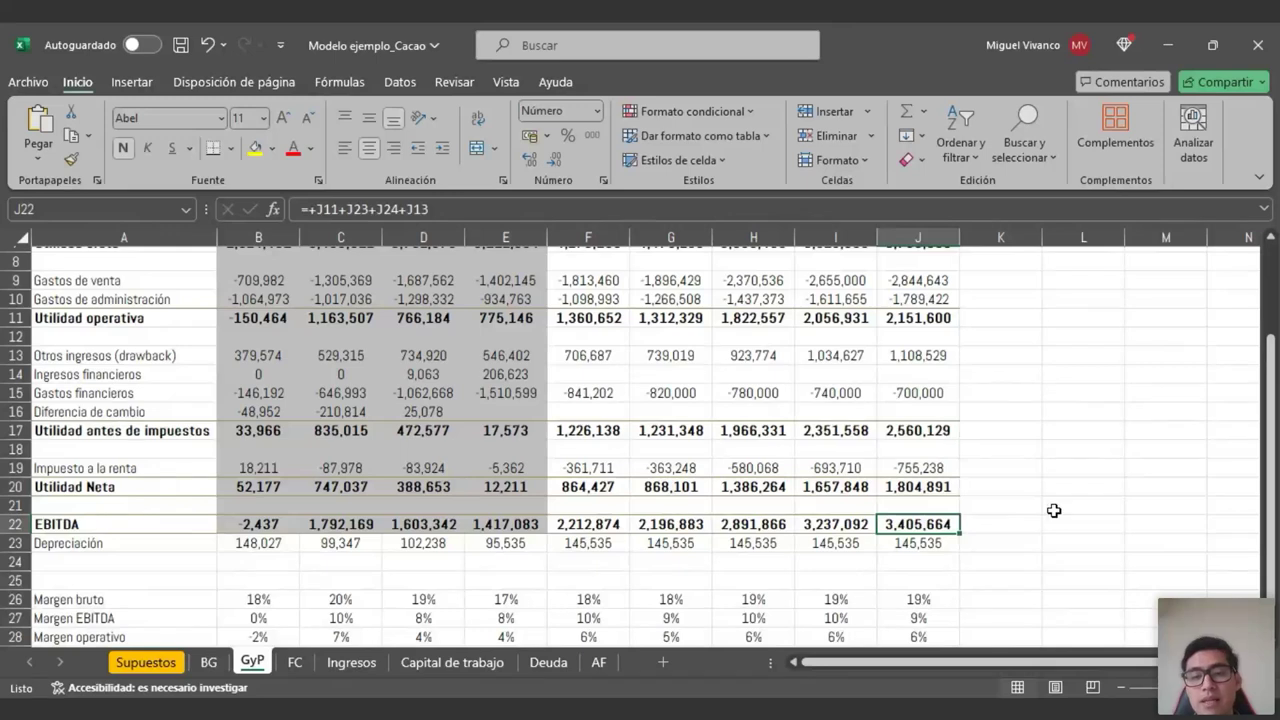
# - Shade the 2020 to 2023 margin cells on the GyP sheet grey, from Margen bruto to Margen neto
pyautogui.scroll(-4, 1054, 511)
pyautogui.hotkey('ctrl', 'y')
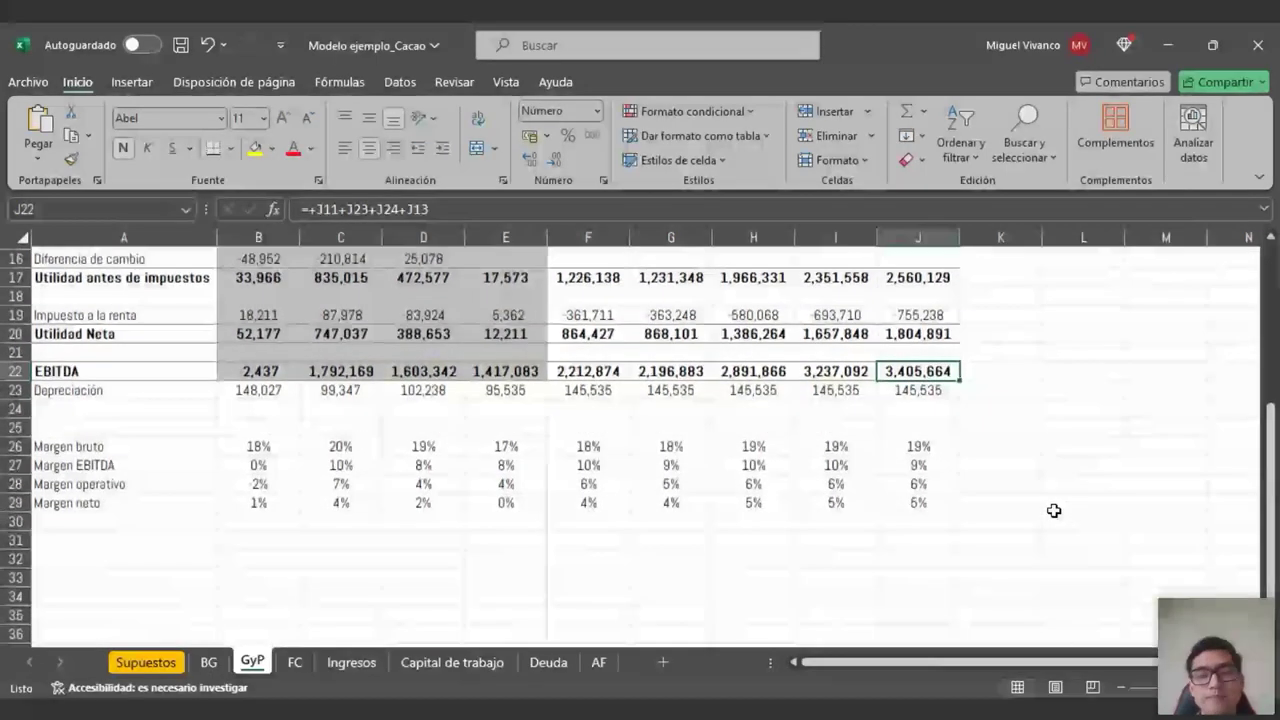
pyautogui.scroll(-1, 1054, 511)
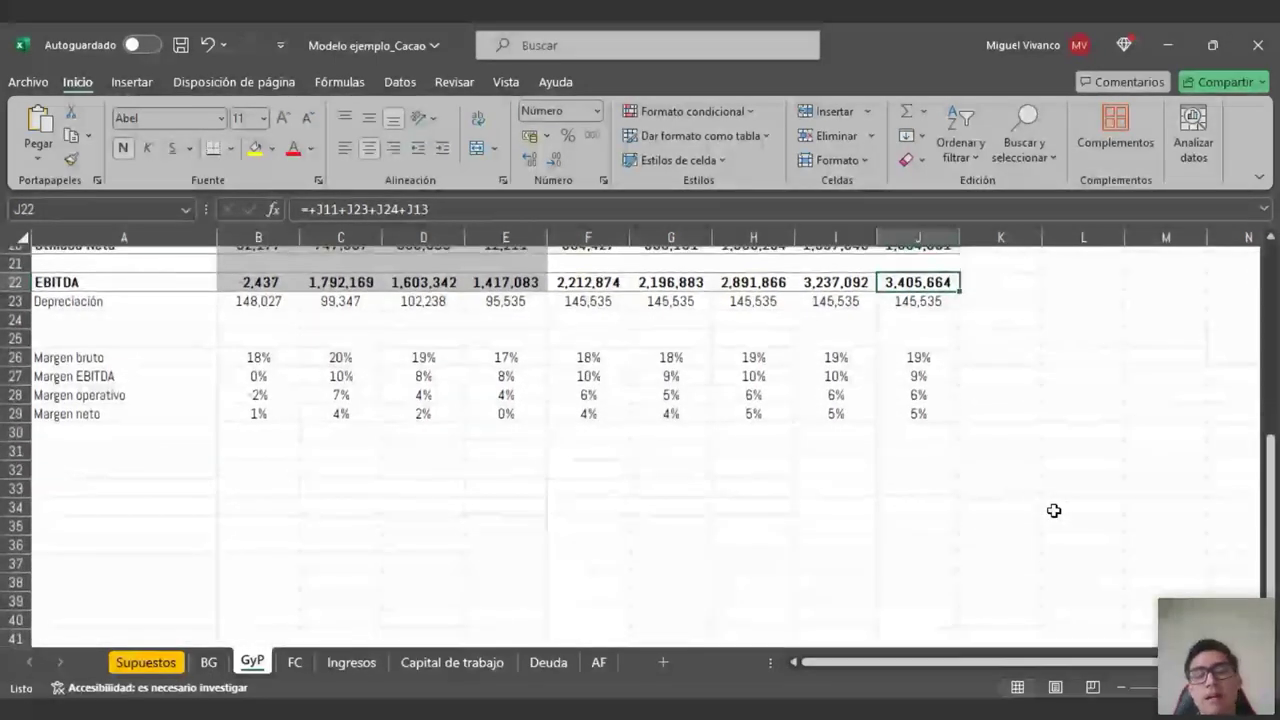
pyautogui.hotkey('ctrl', 'z')
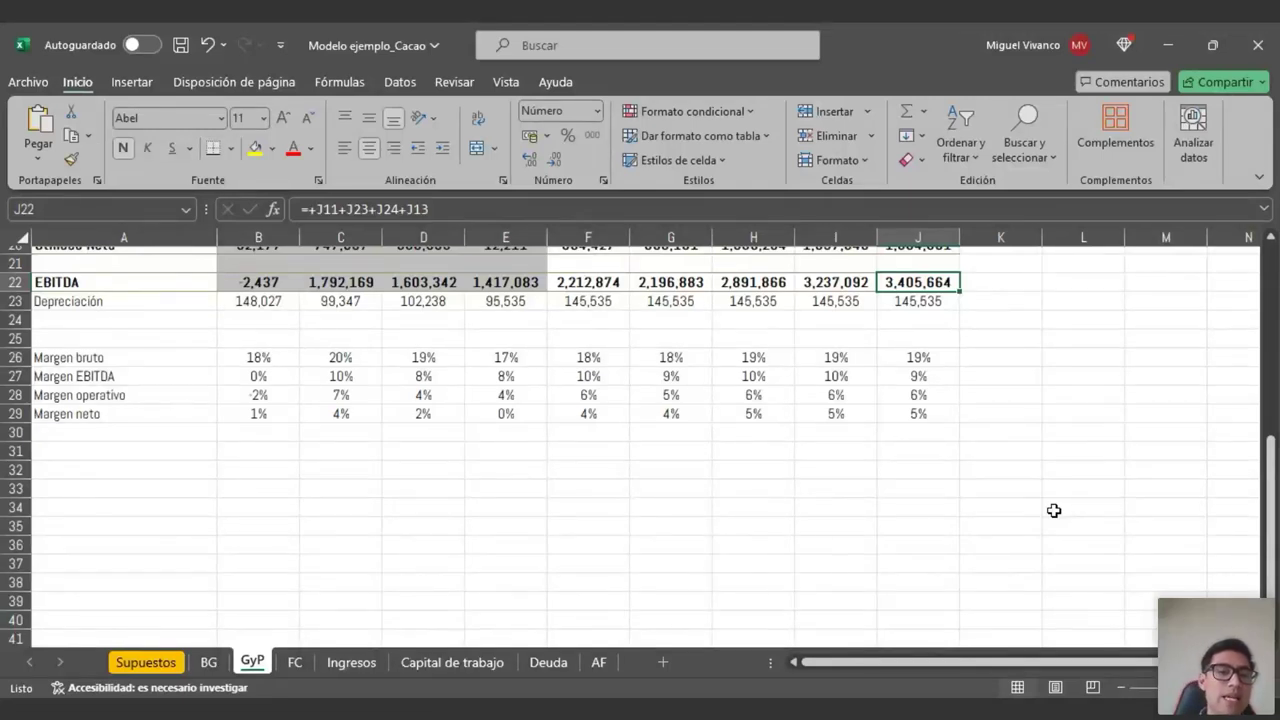
pyautogui.moveTo(508, 414); pyautogui.dragTo(240, 365)
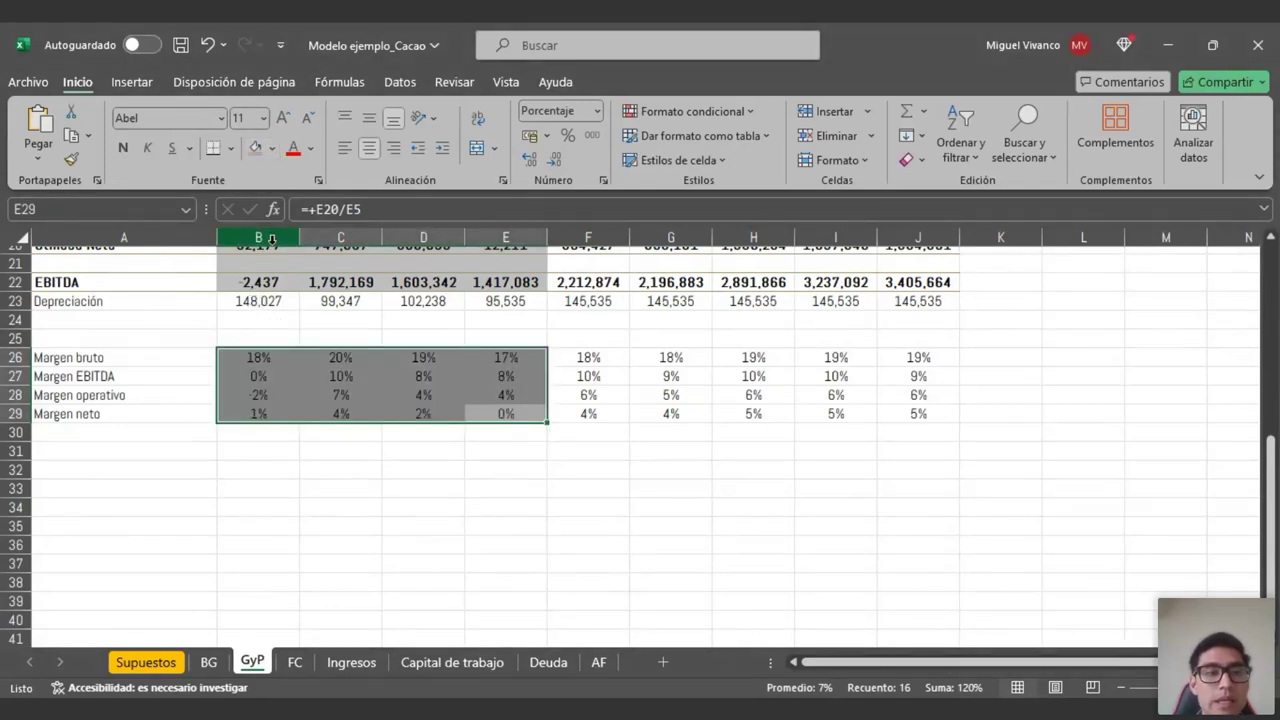
pyautogui.click(594, 549)
pyautogui.scroll(3, 597, 549)
# - Compare the historical 2020 to 2023 margins with the projected 2024e to 2028e Margen bruto on the GyP sheet
pyautogui.moveTo(183, 505); pyautogui.dragTo(488, 504)
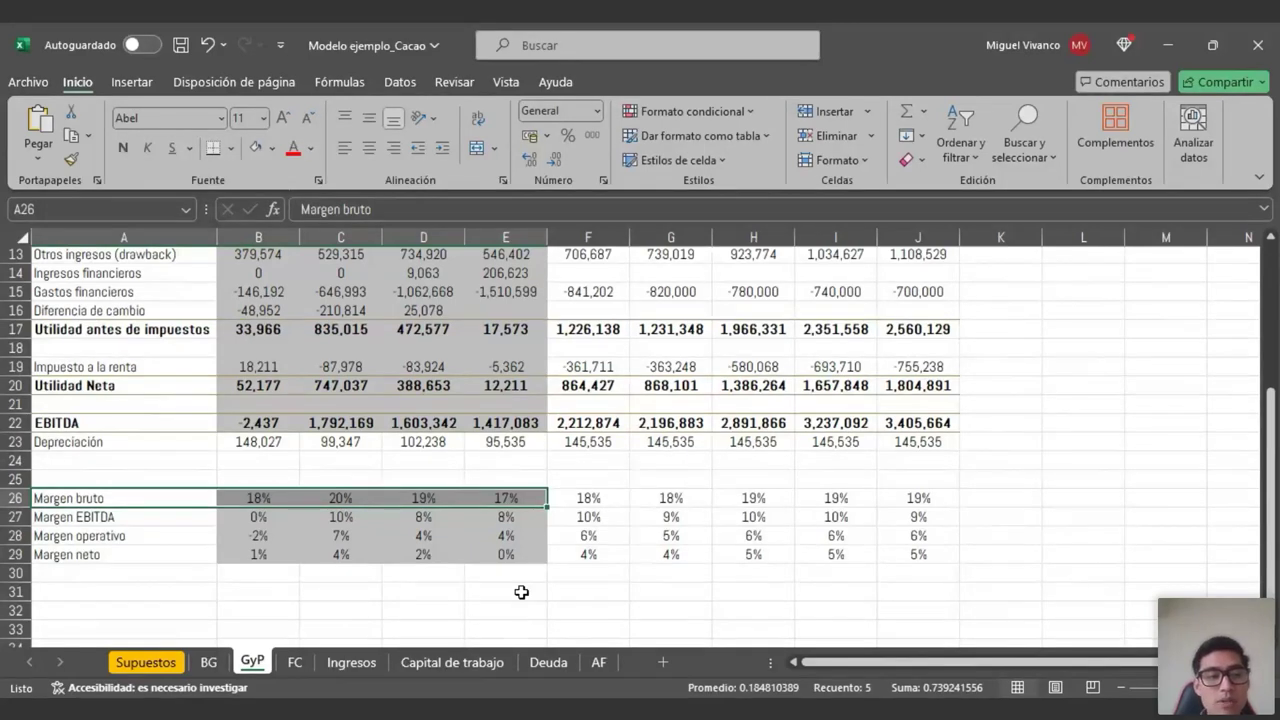
pyautogui.click(507, 527)
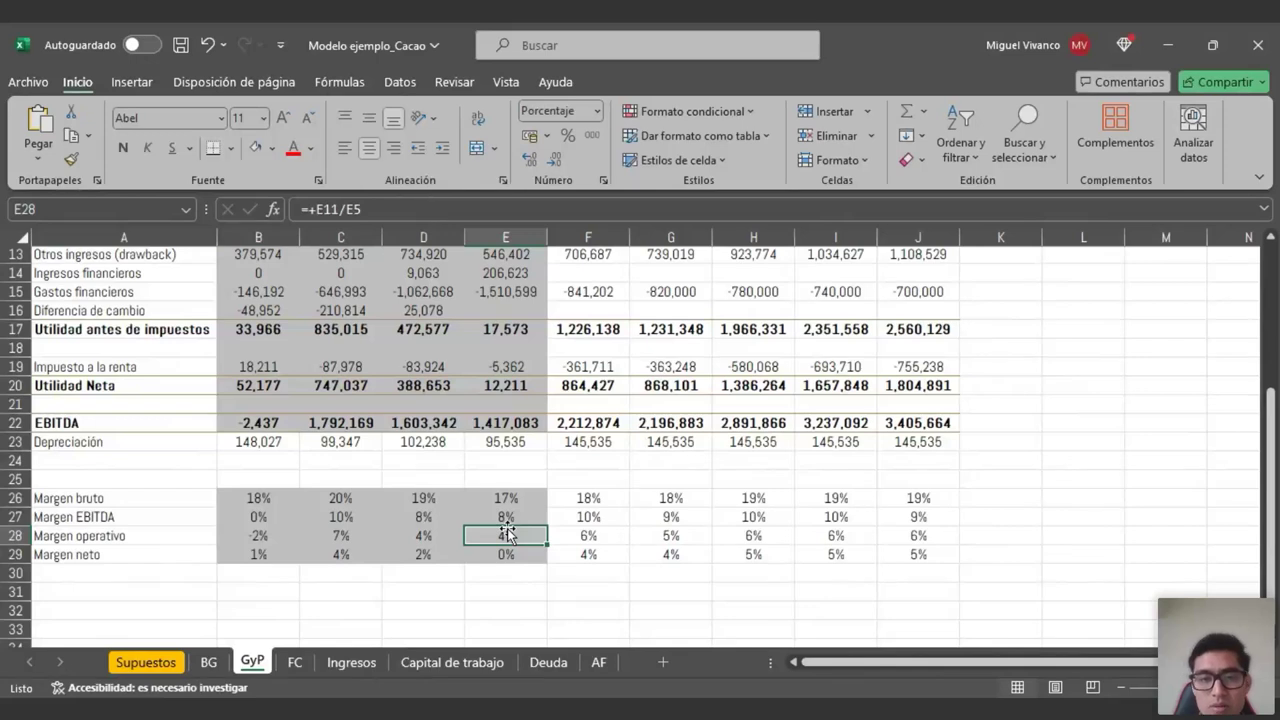
pyautogui.scroll(1, 507, 532)
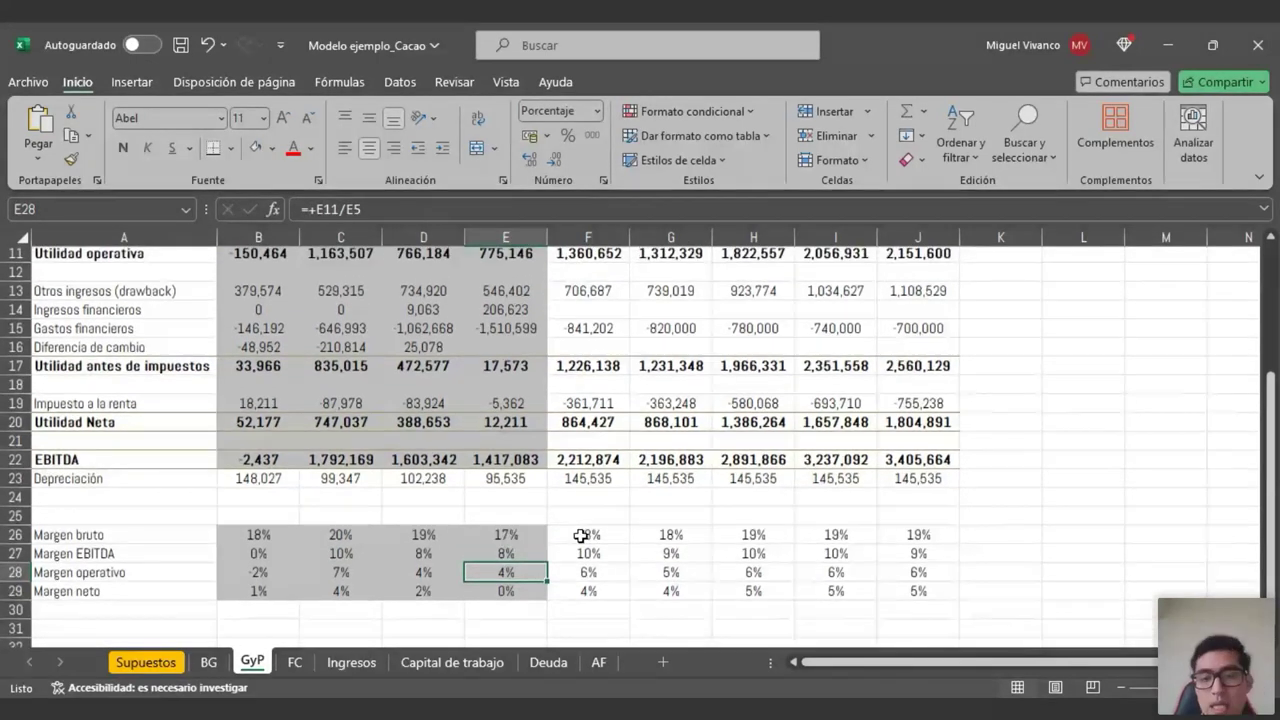
pyautogui.click(581, 536)
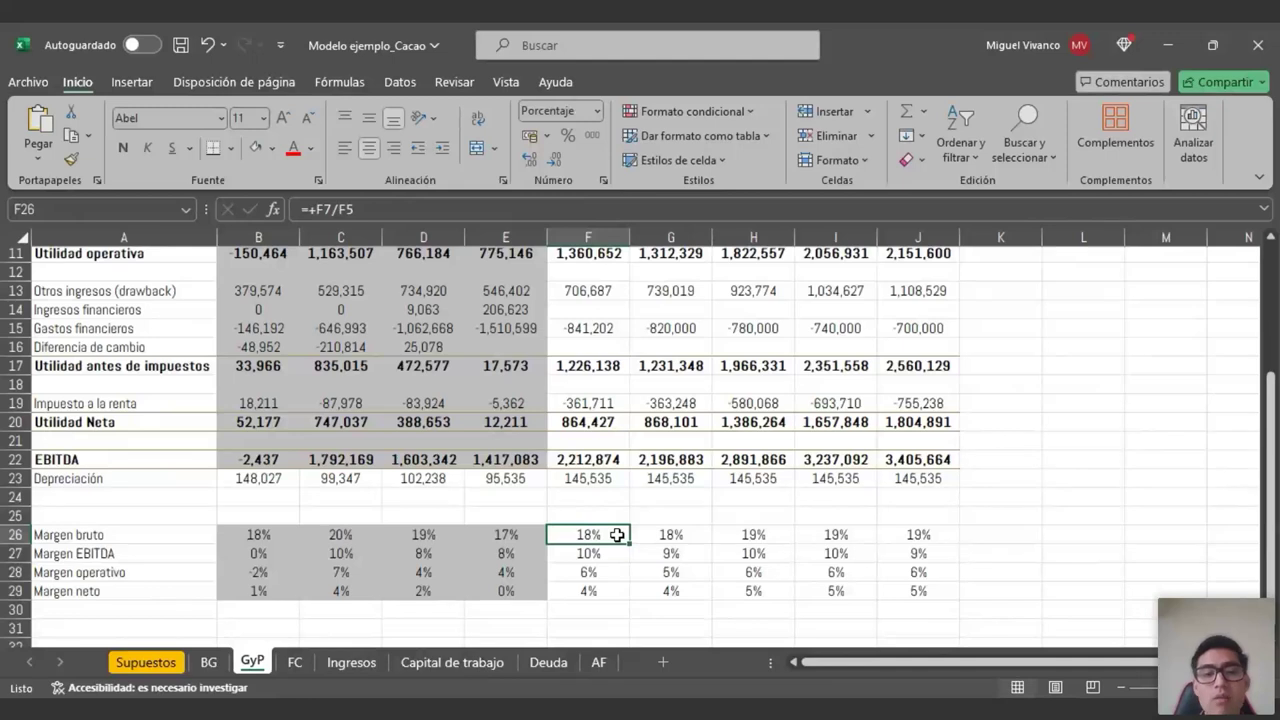
pyautogui.moveTo(620, 534); pyautogui.dragTo(943, 536)
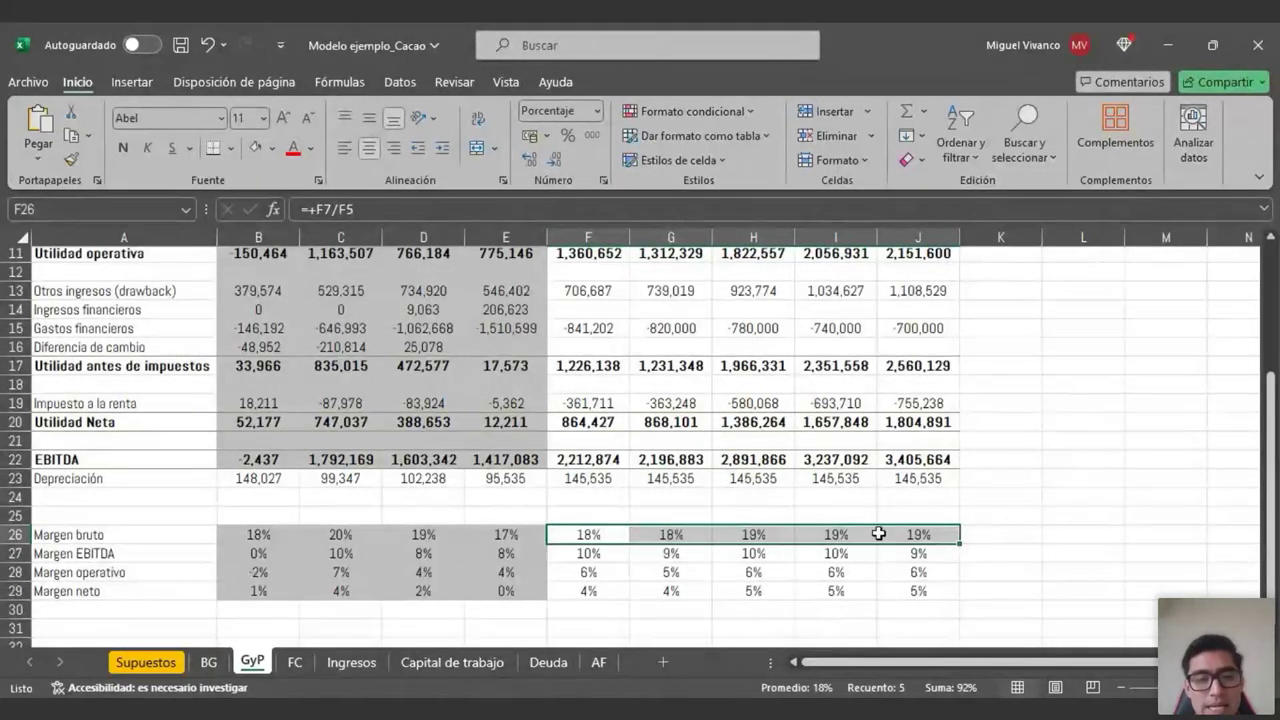
pyautogui.click(595, 516)
pyautogui.scroll(3, 595, 516)
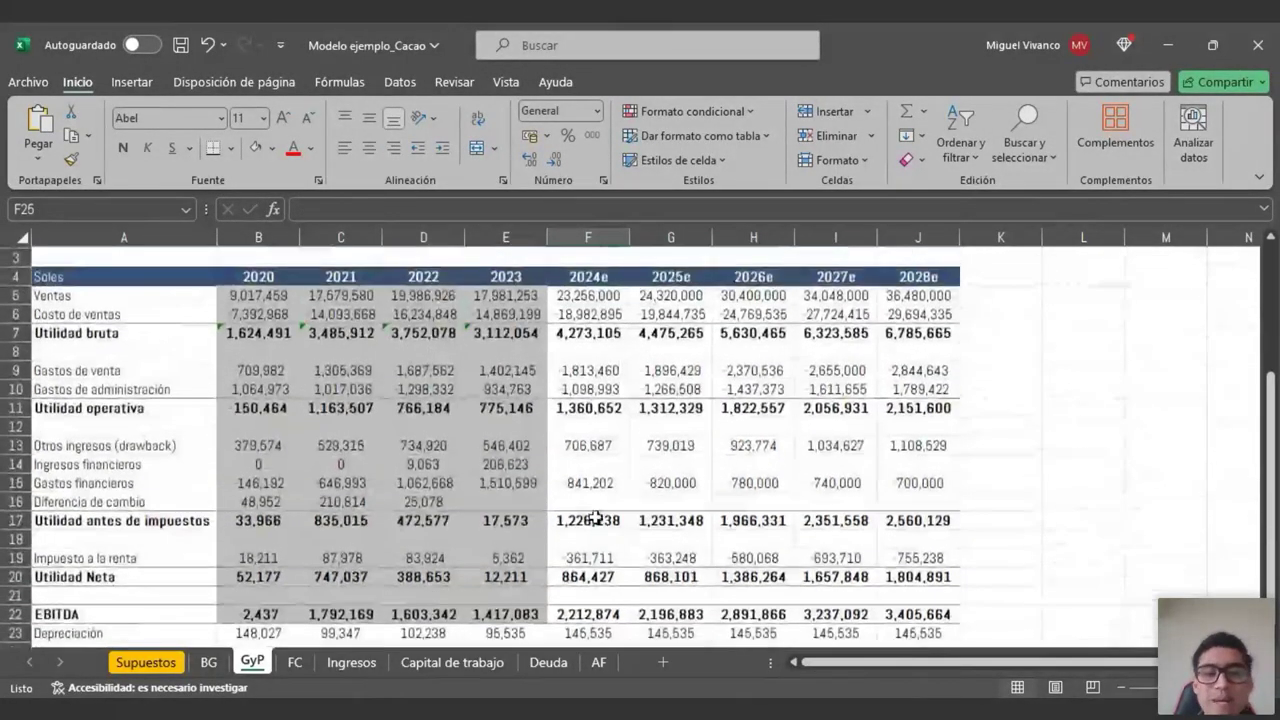
pyautogui.scroll(-3, 595, 516)
# - Set the 2025e Costo como % de la venta assumption on the Supuestos sheet to 90%
pyautogui.click(145, 662)
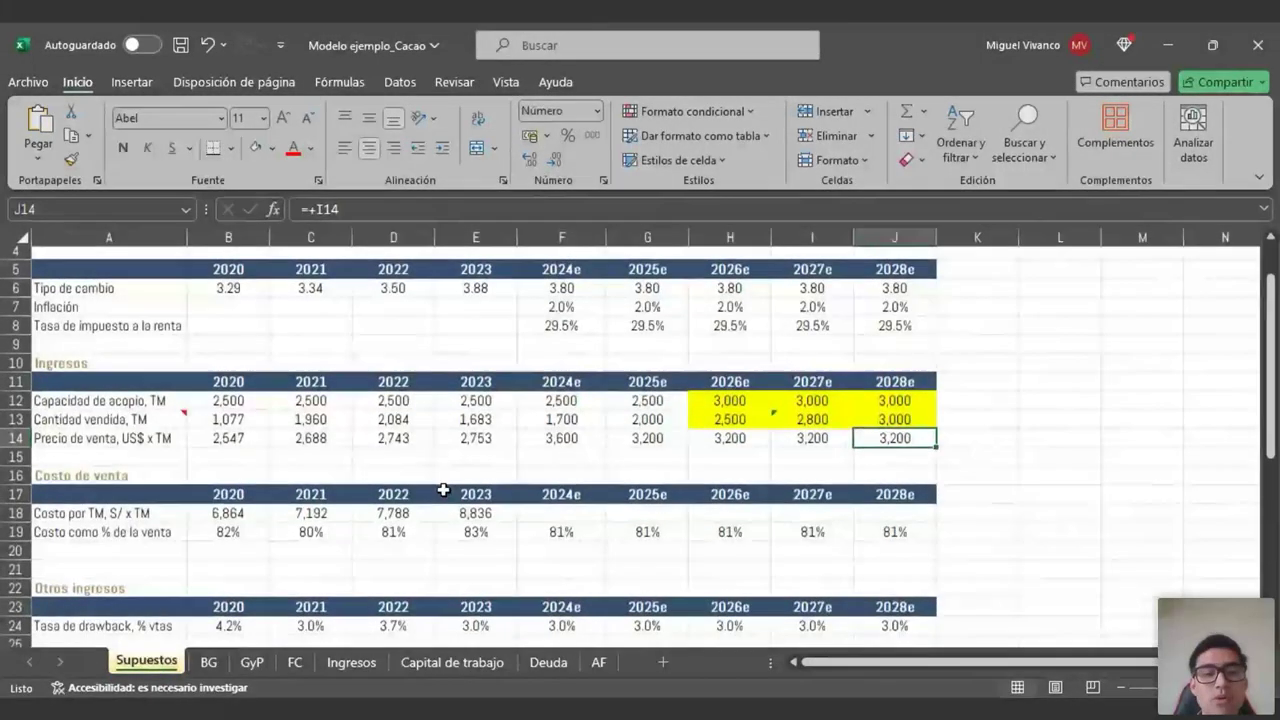
pyautogui.scroll(-2, 443, 489)
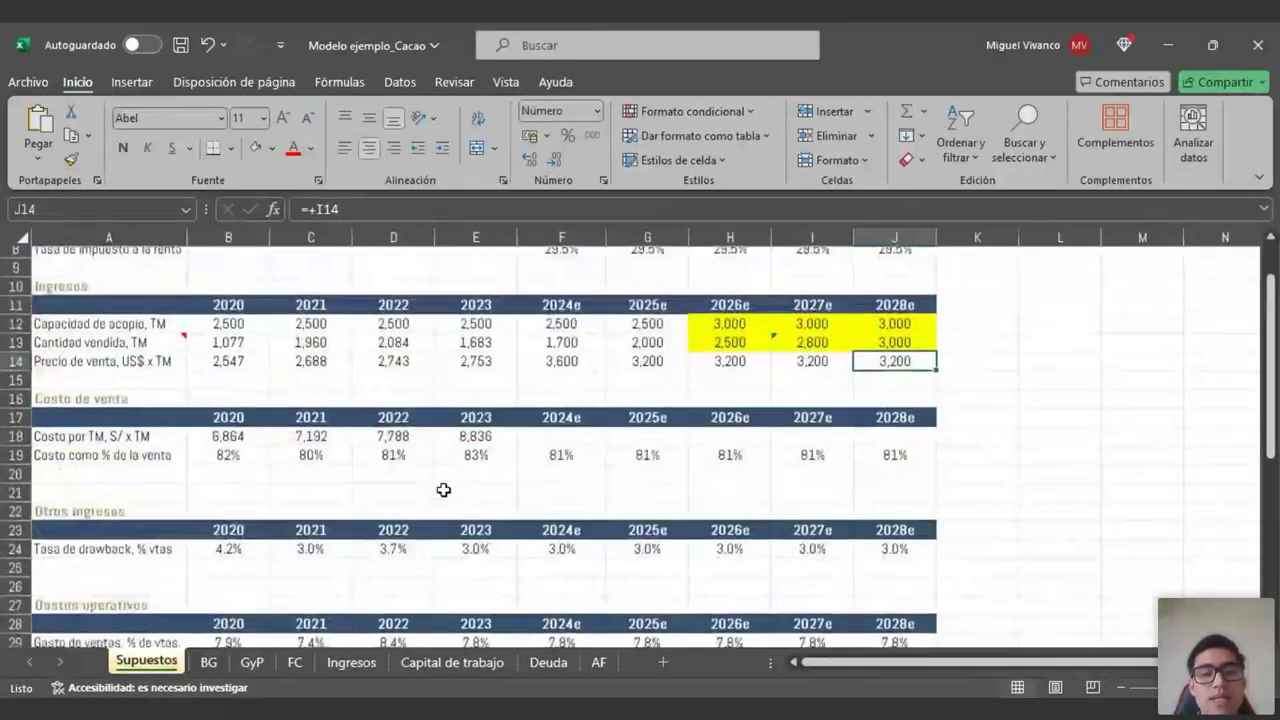
pyautogui.click(663, 455)
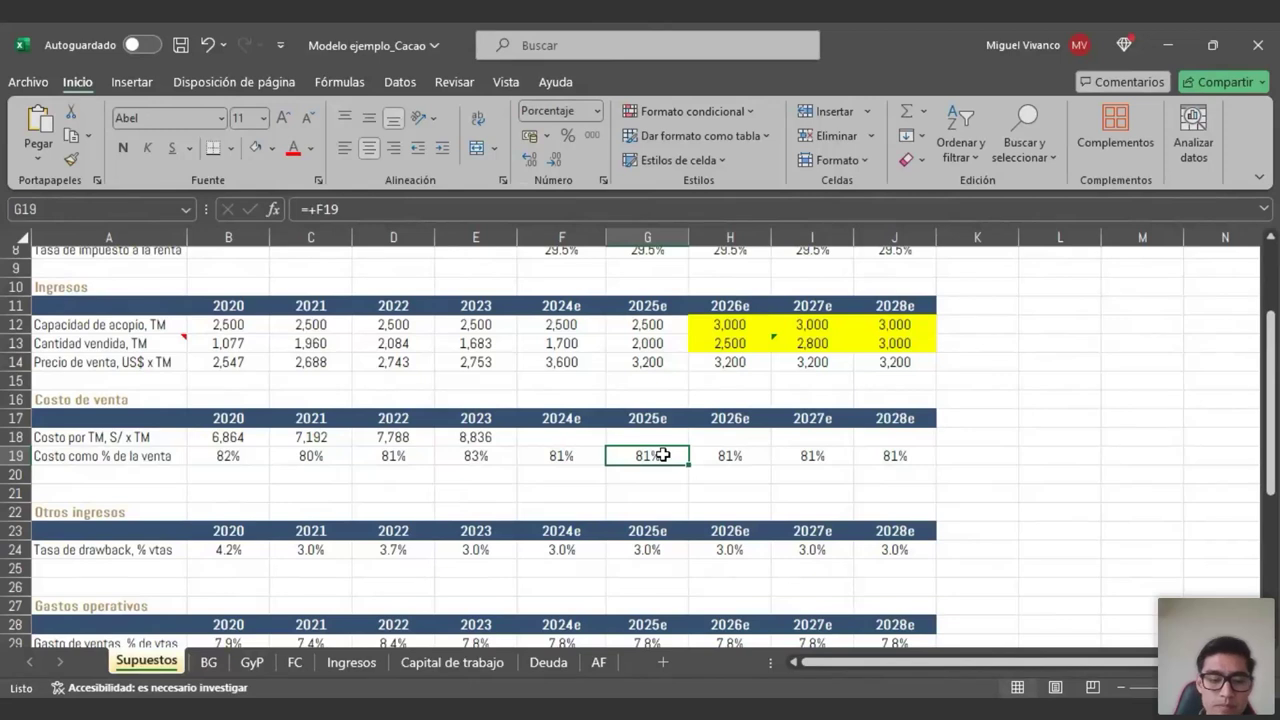
pyautogui.write('90')
pyautogui.press('Return')
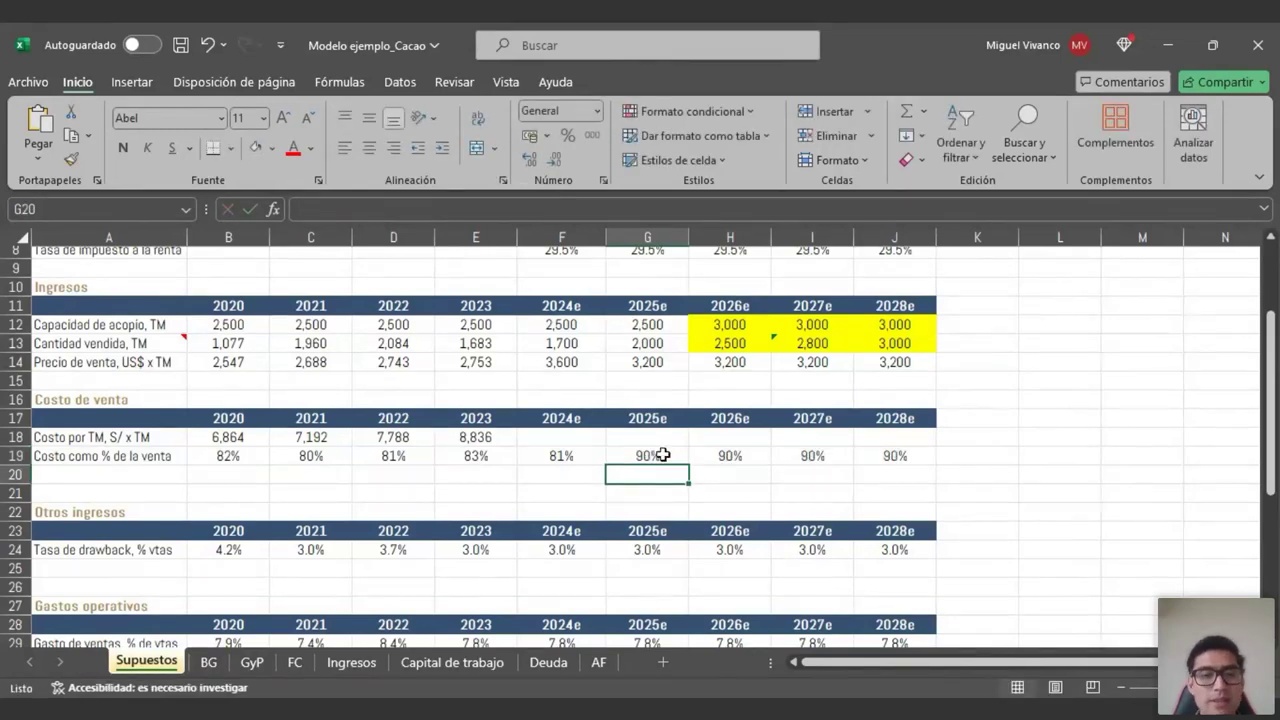
# - Copy the 2024e Costo como % de la venta value of 81% into 2026e through 2028e on the Supuestos sheet
pyautogui.click(584, 455)
pyautogui.hotkey('ctrl', 'c')
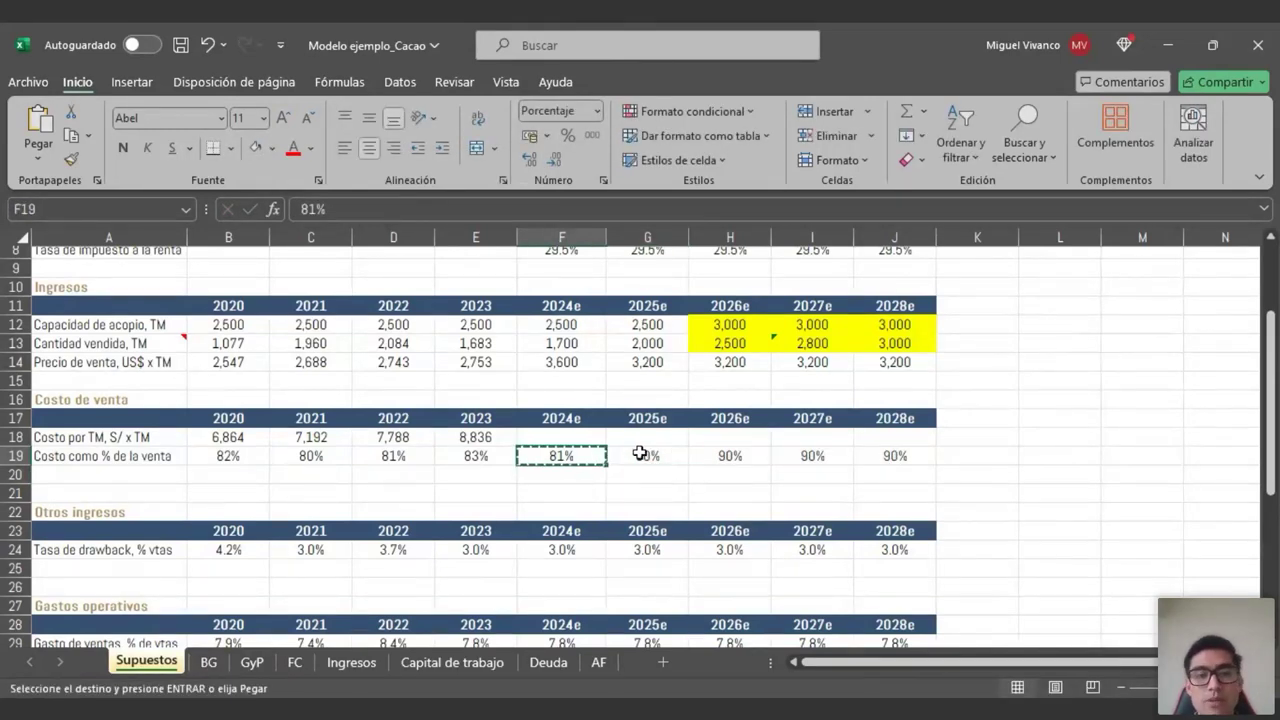
pyautogui.moveTo(695, 455); pyautogui.dragTo(871, 451)
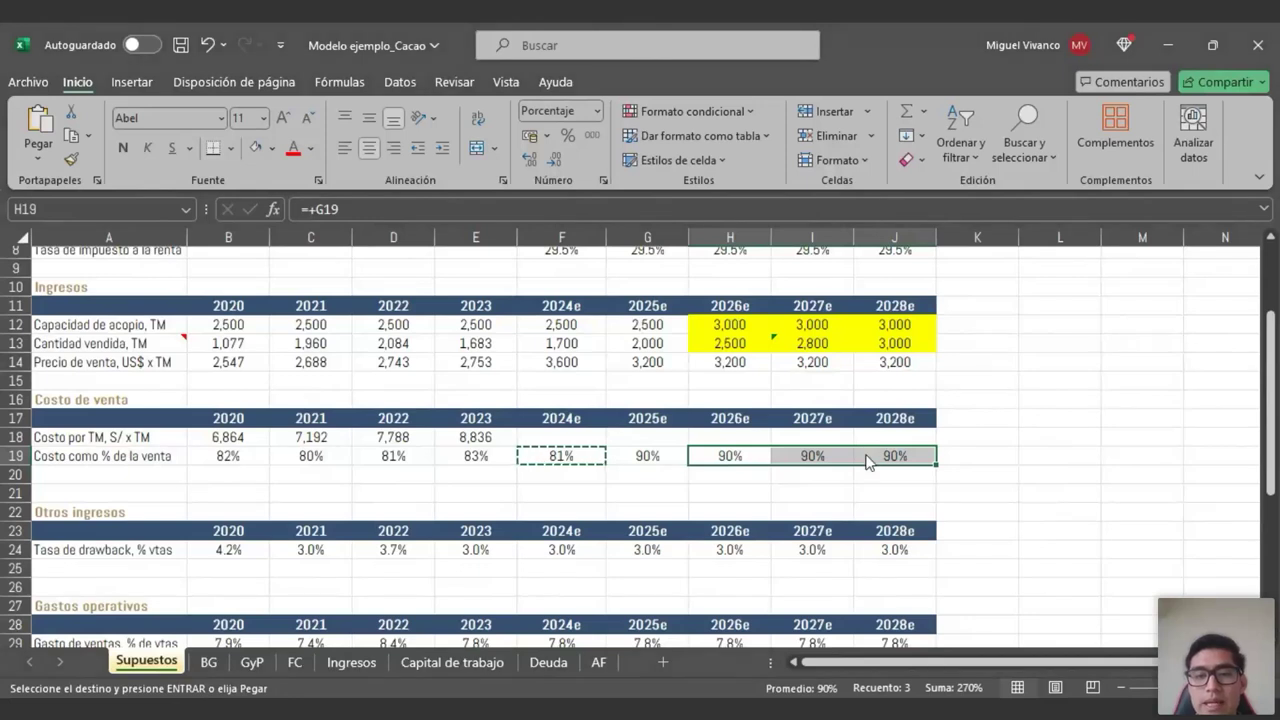
pyautogui.hotkey('ctrl', 'v')
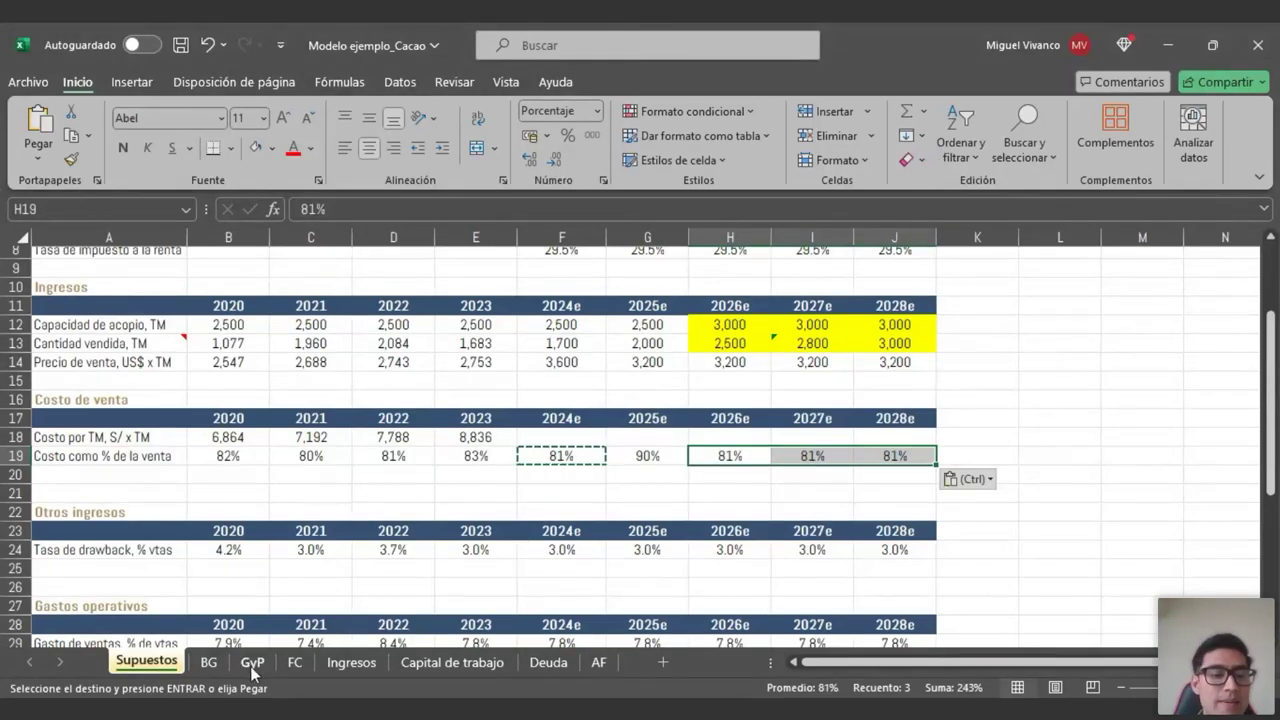
# - Compare the 2025e Margen bruto on the GyP sheet with the 2020 to 2024e margins and the income statement results
pyautogui.click(251, 665)
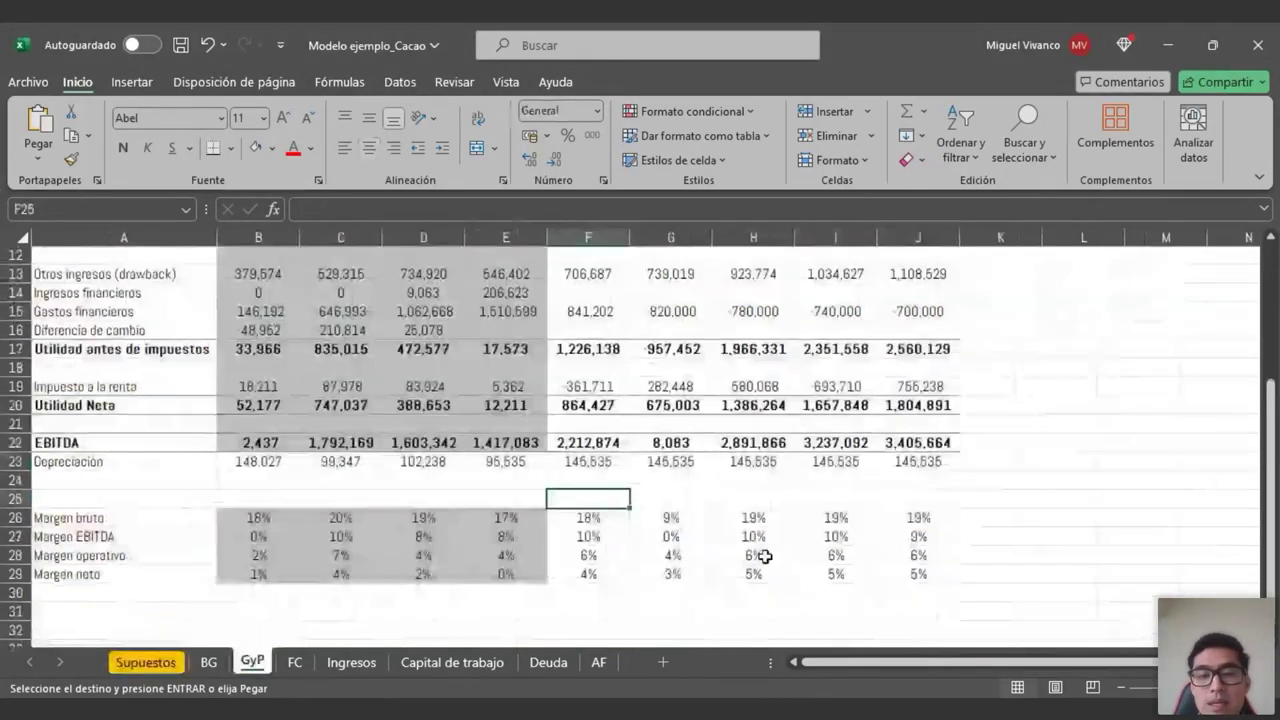
pyautogui.click(694, 519)
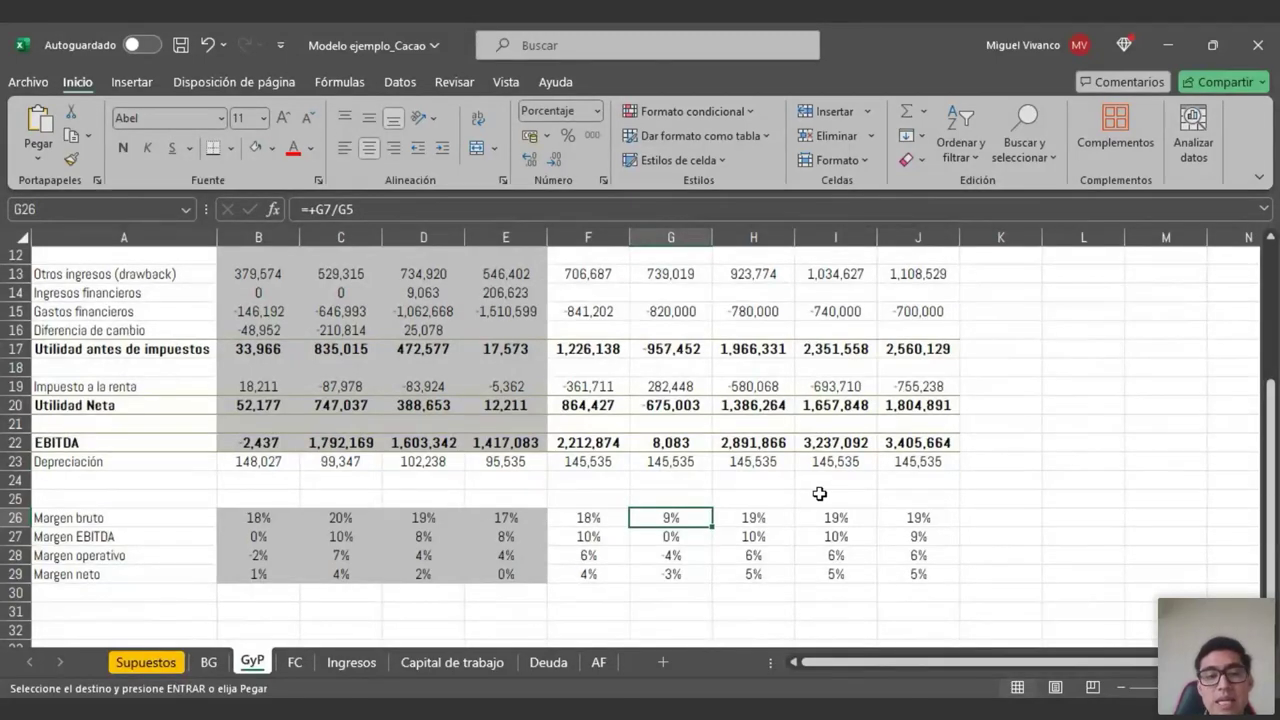
pyautogui.click(612, 520)
pyautogui.click(673, 514)
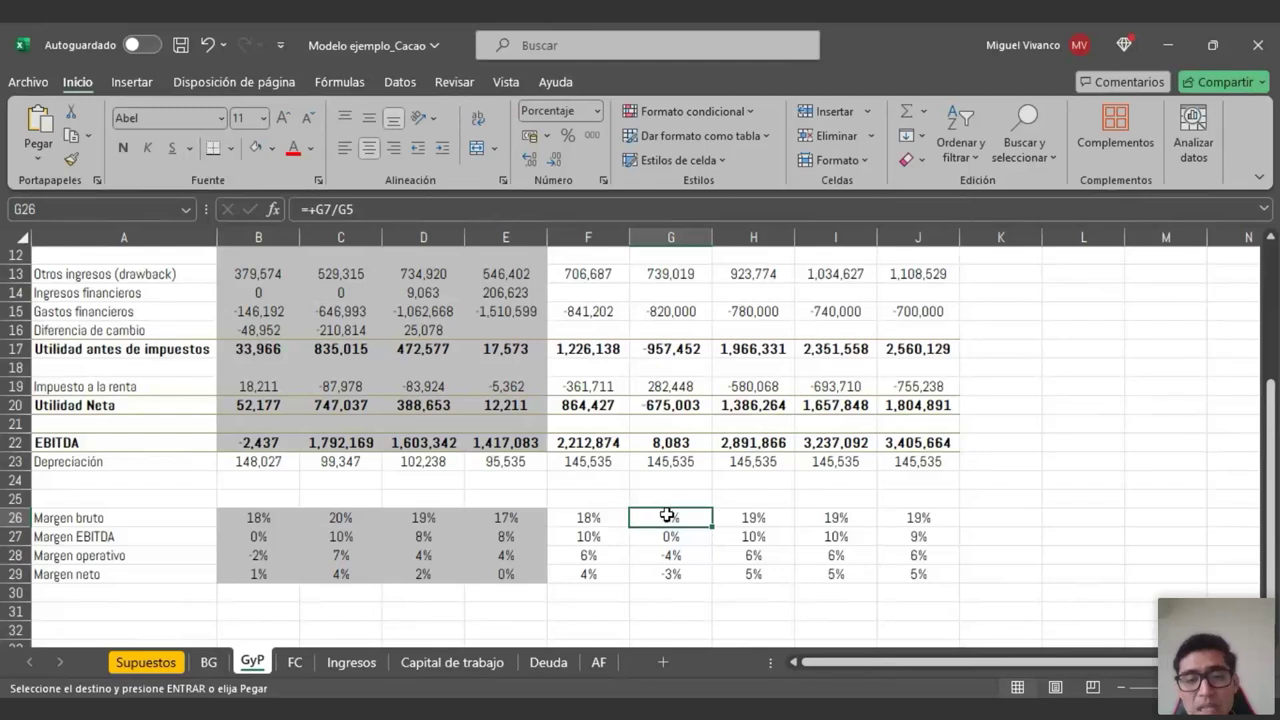
pyautogui.moveTo(588, 517); pyautogui.dragTo(254, 523)
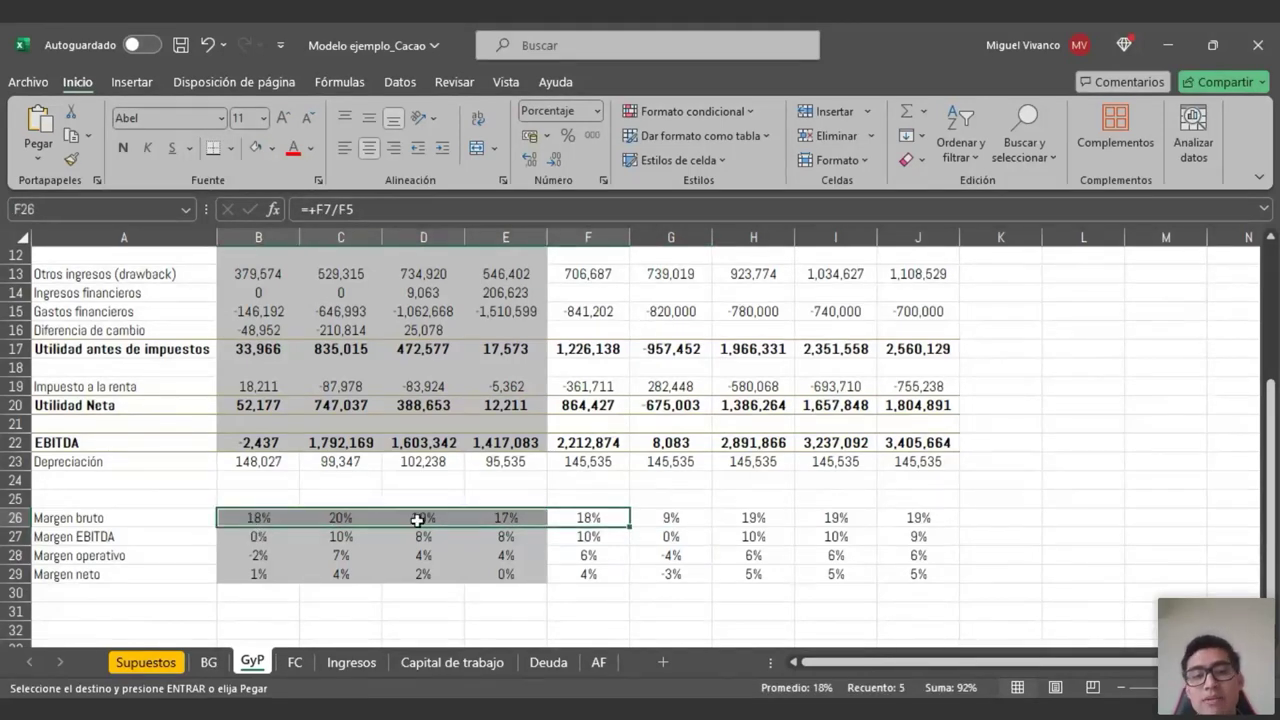
pyautogui.click(651, 519)
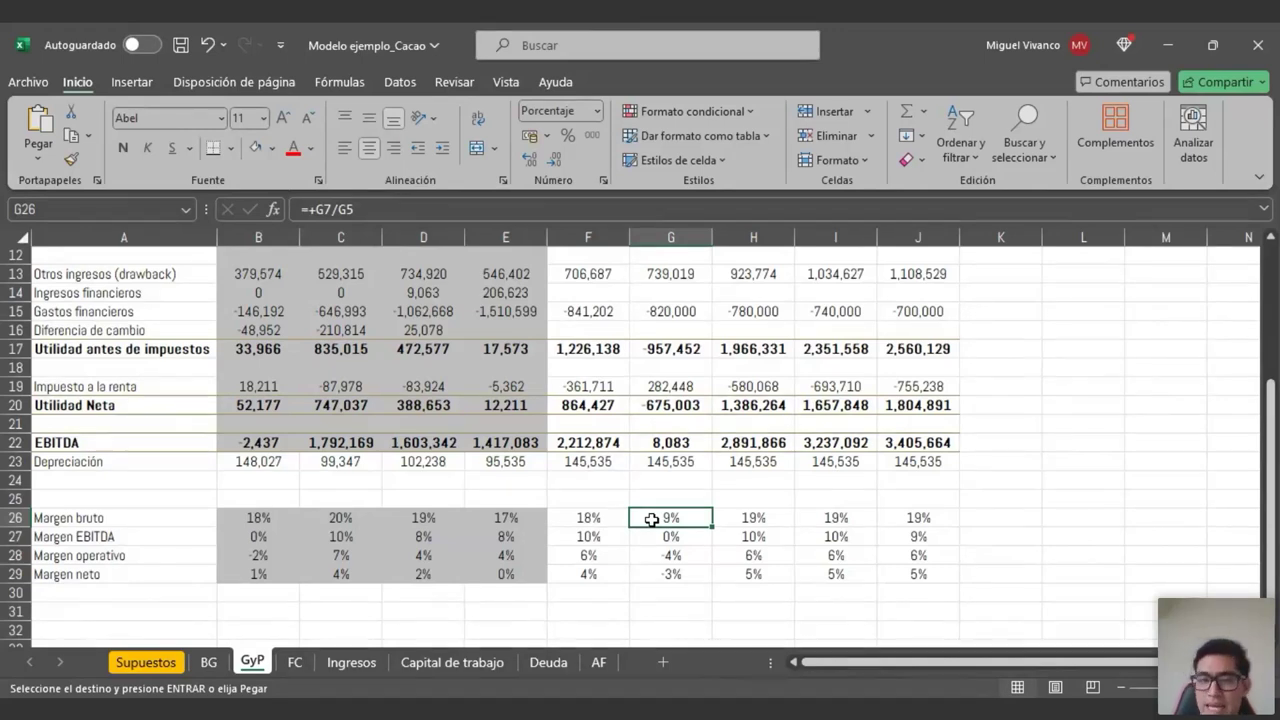
pyautogui.click(498, 520)
pyautogui.moveTo(498, 520); pyautogui.dragTo(228, 517)
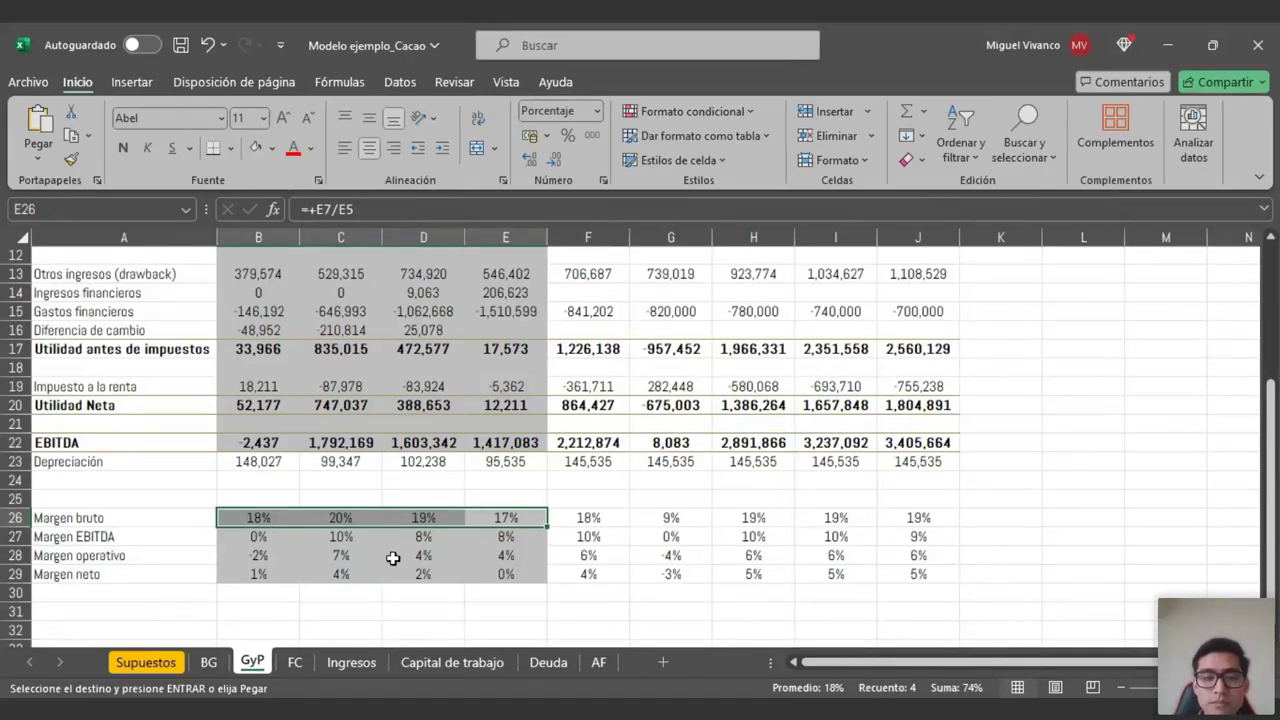
pyautogui.click(702, 515)
pyautogui.scroll(2, 702, 515)
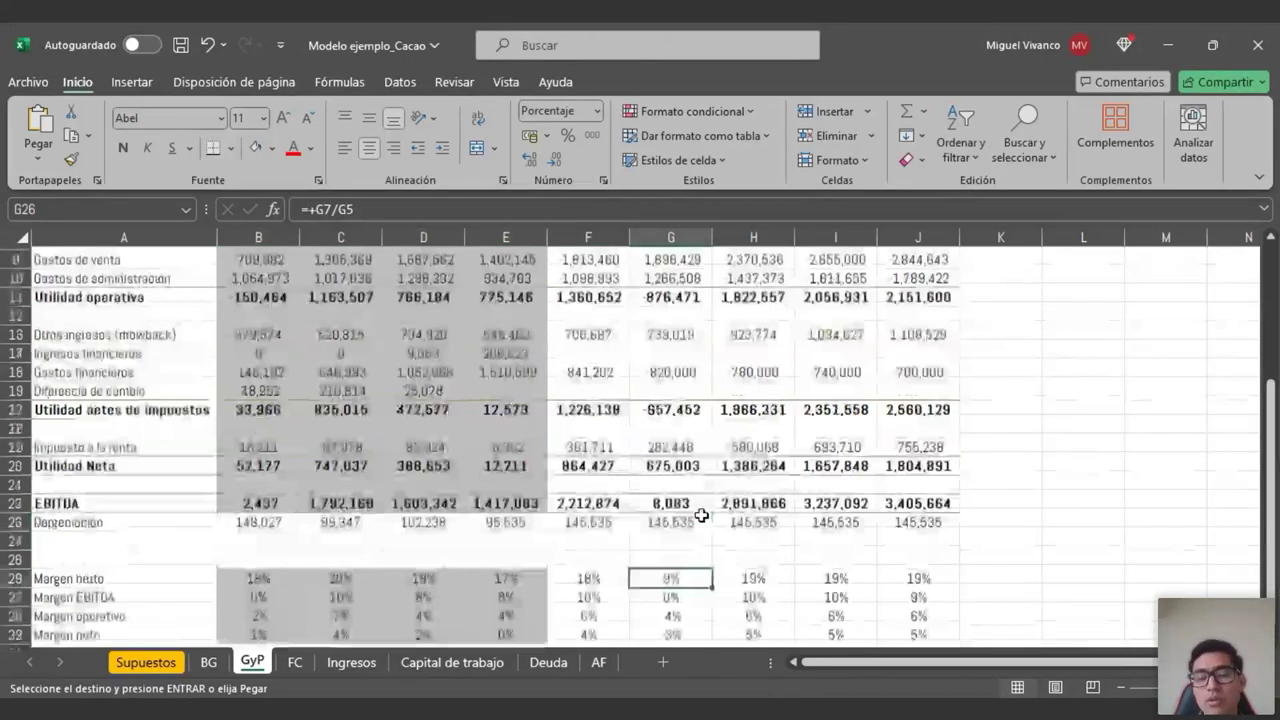
pyautogui.scroll(-1, 702, 515)
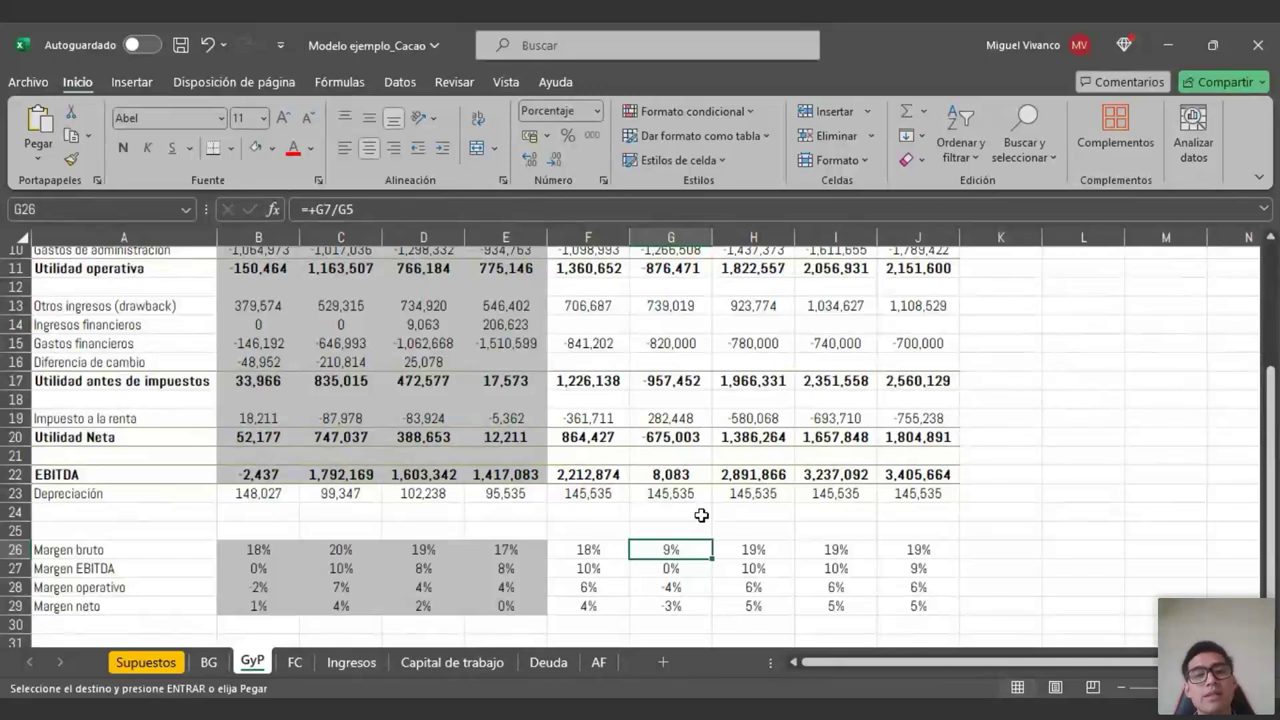
# - Copy the 2025e Costo como % de la venta value of 90% into 2026e through 2028e on the Supuestos sheet
pyautogui.click(147, 662)
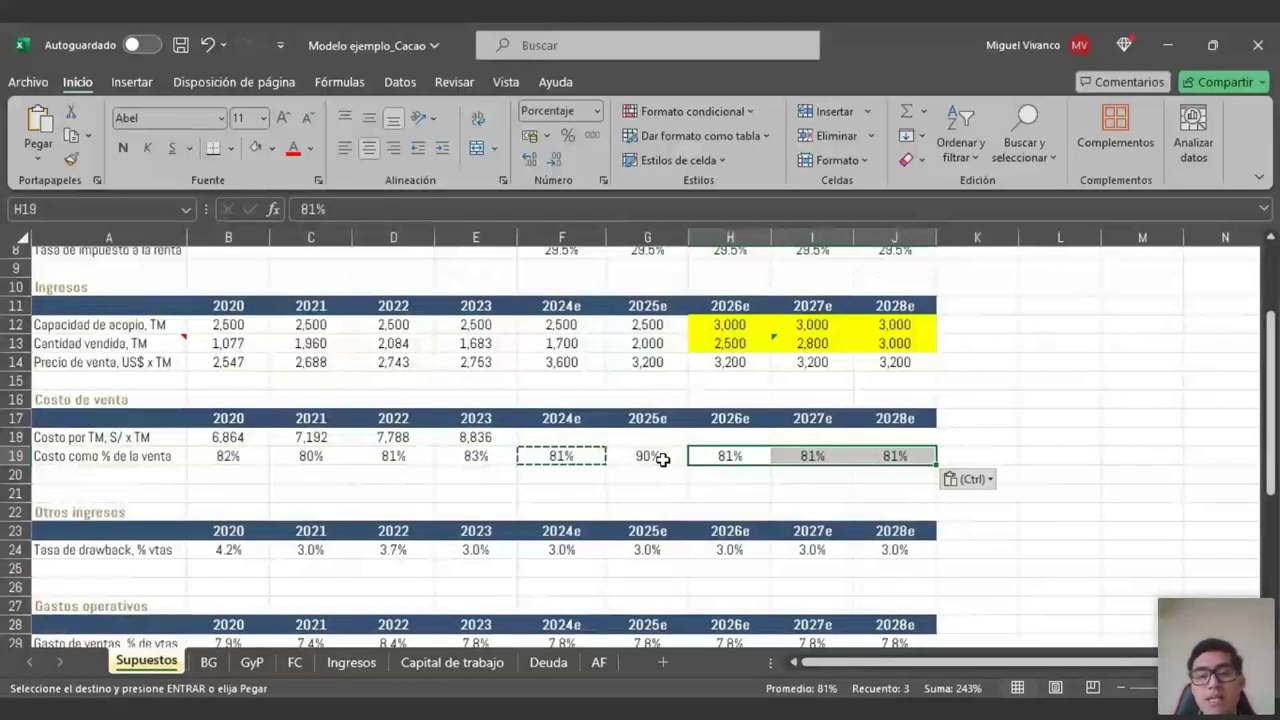
pyautogui.click(662, 458)
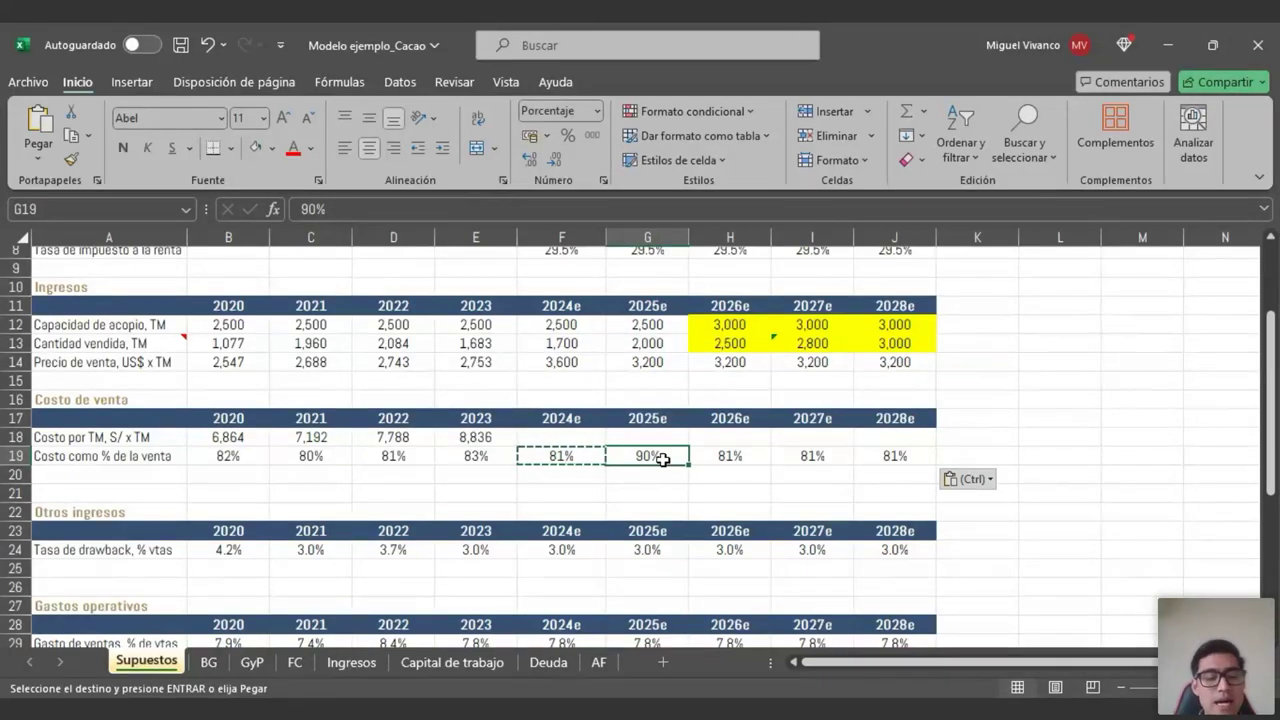
pyautogui.hotkey('ctrl', 'c')
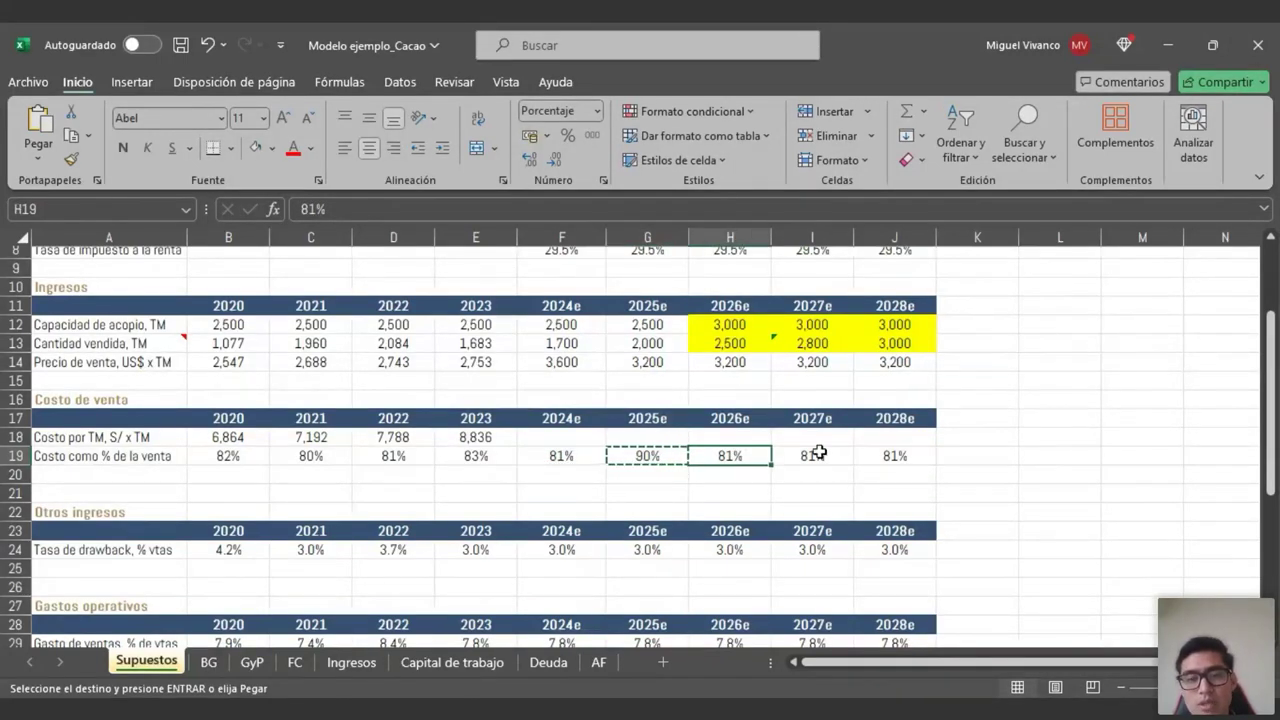
pyautogui.keyDown('shift'); pyautogui.click(894, 455); pyautogui.keyUp('shift')
pyautogui.hotkey('ctrl', 'v')
pyautogui.click(673, 455)
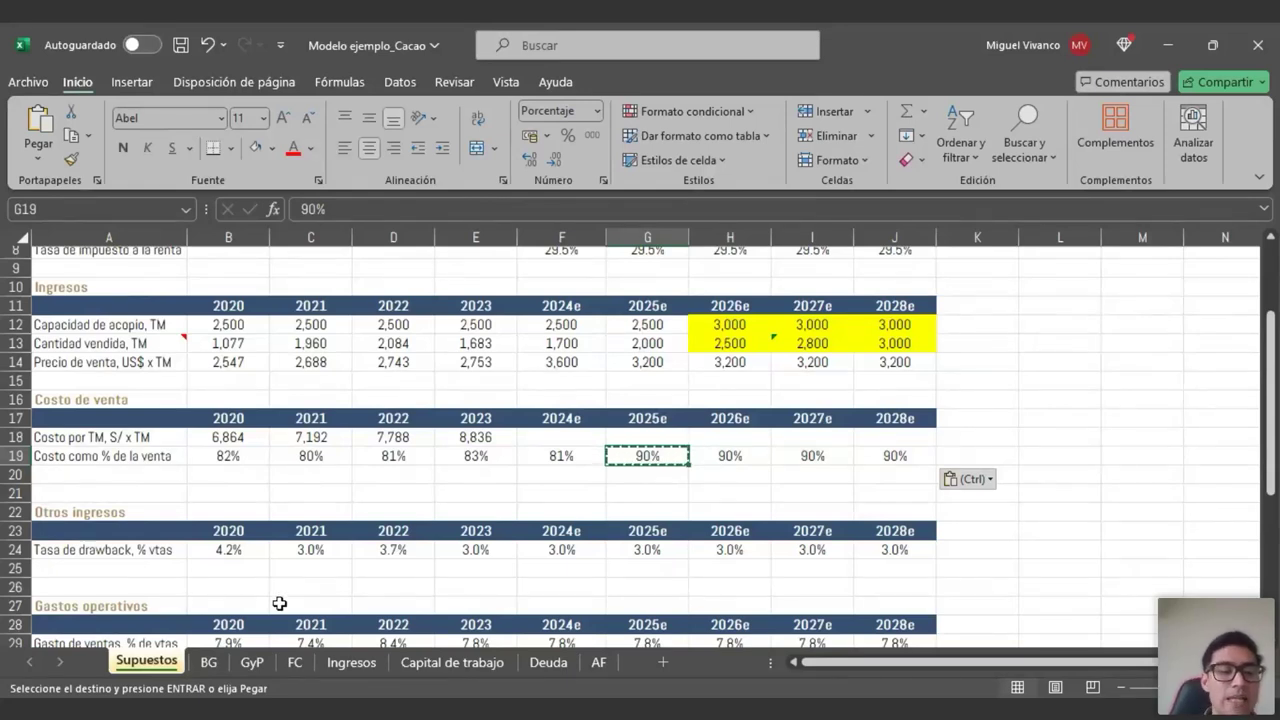
# - Compare the 2025e to 2028e Margen bruto on the GyP sheet with the 2020 to 2024e values under the 90% cost assumption
pyautogui.click(252, 662)
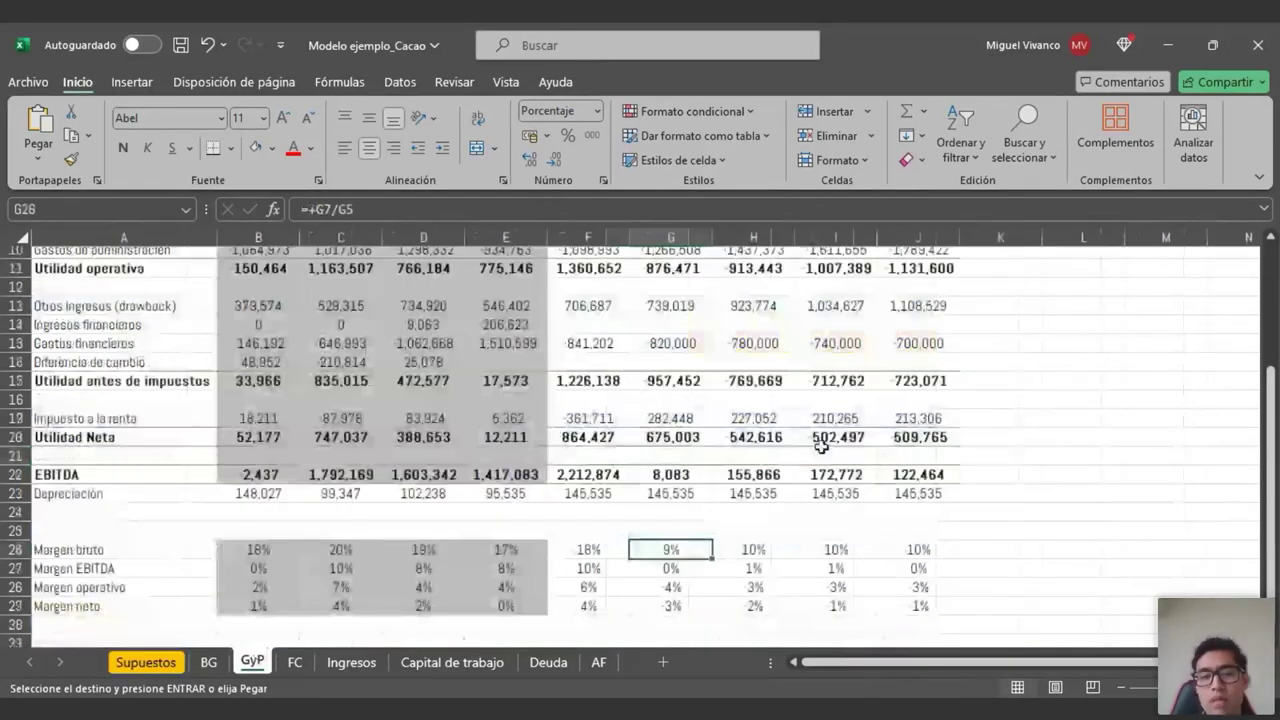
pyautogui.click(609, 553)
pyautogui.moveTo(666, 550); pyautogui.dragTo(897, 545)
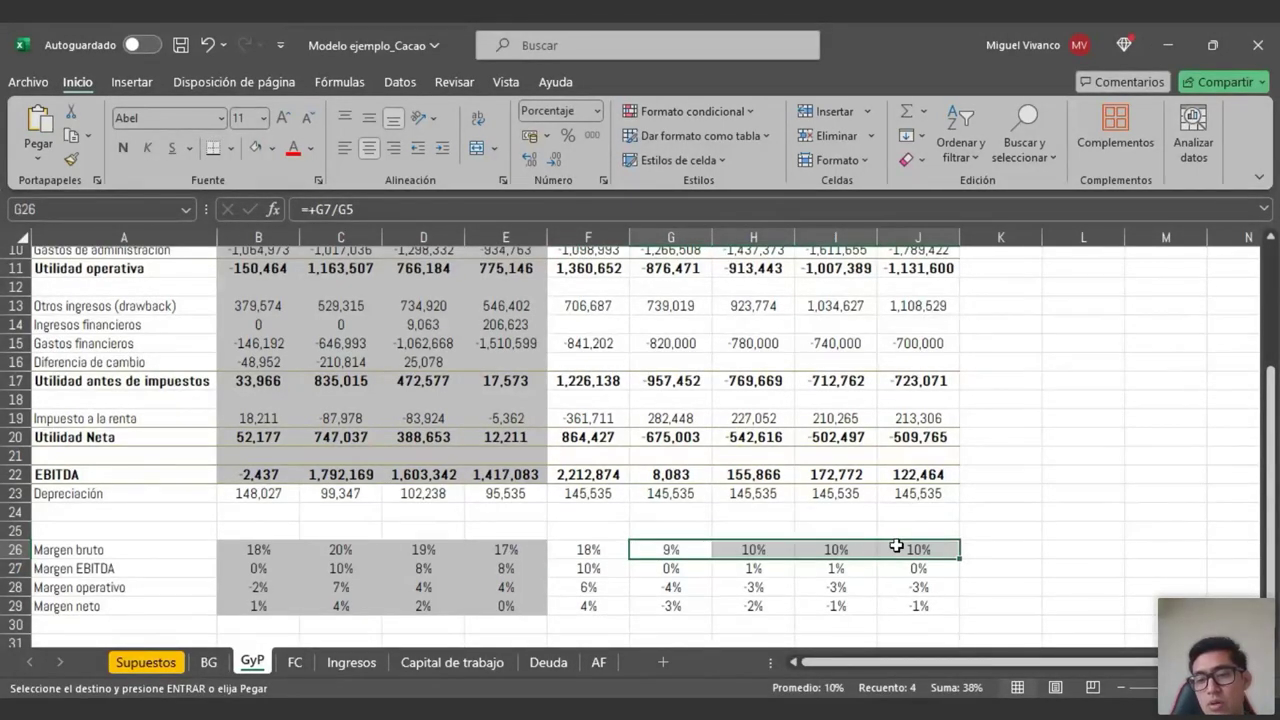
pyautogui.click(657, 546)
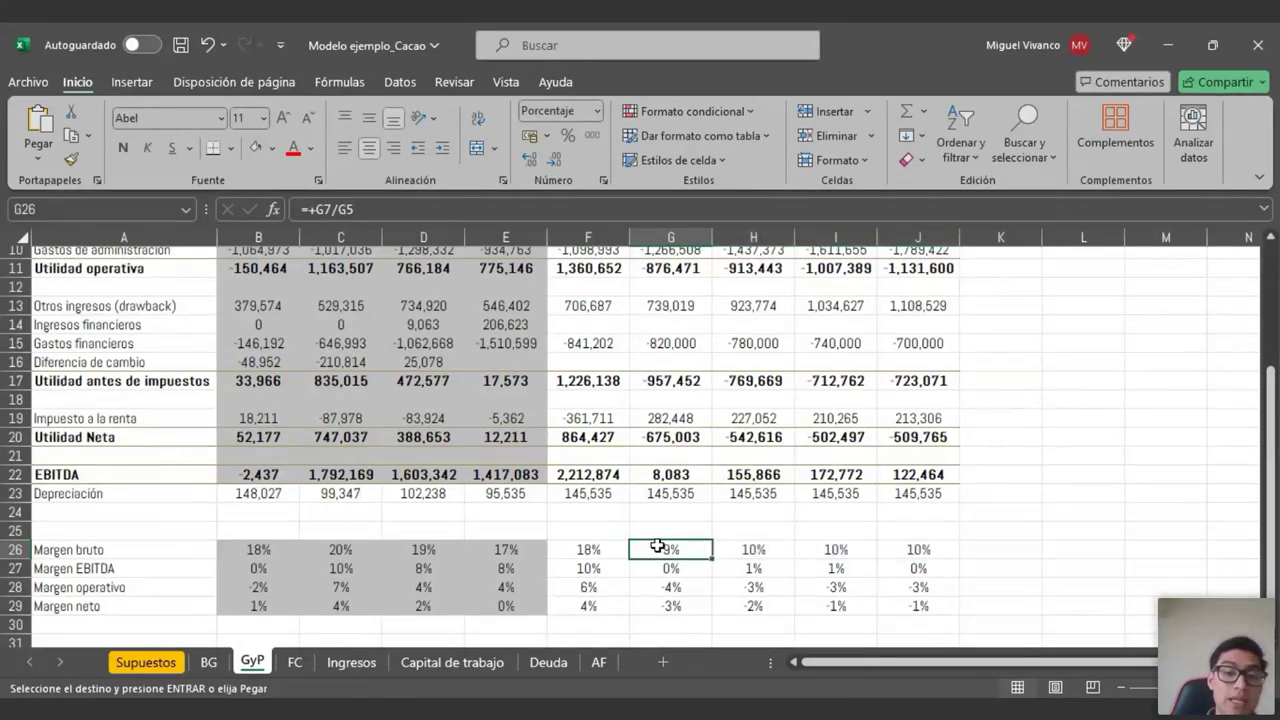
pyautogui.moveTo(593, 549); pyautogui.dragTo(277, 551)
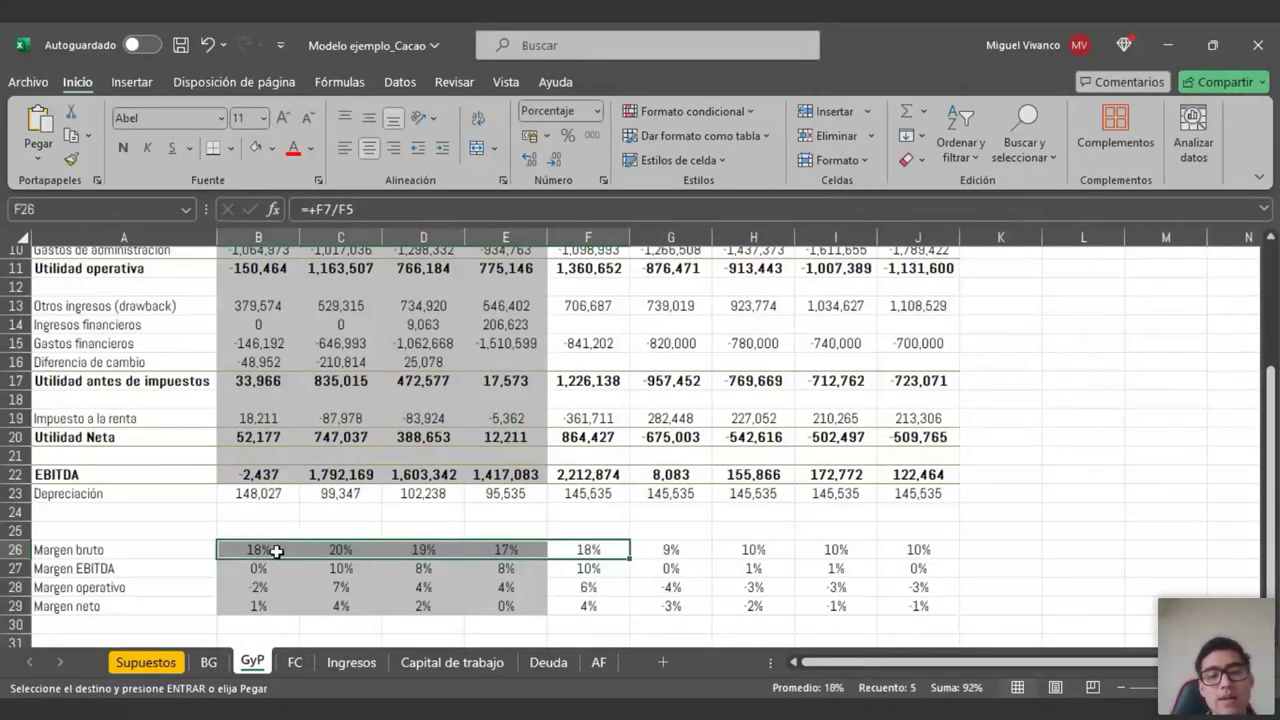
pyautogui.click(690, 558)
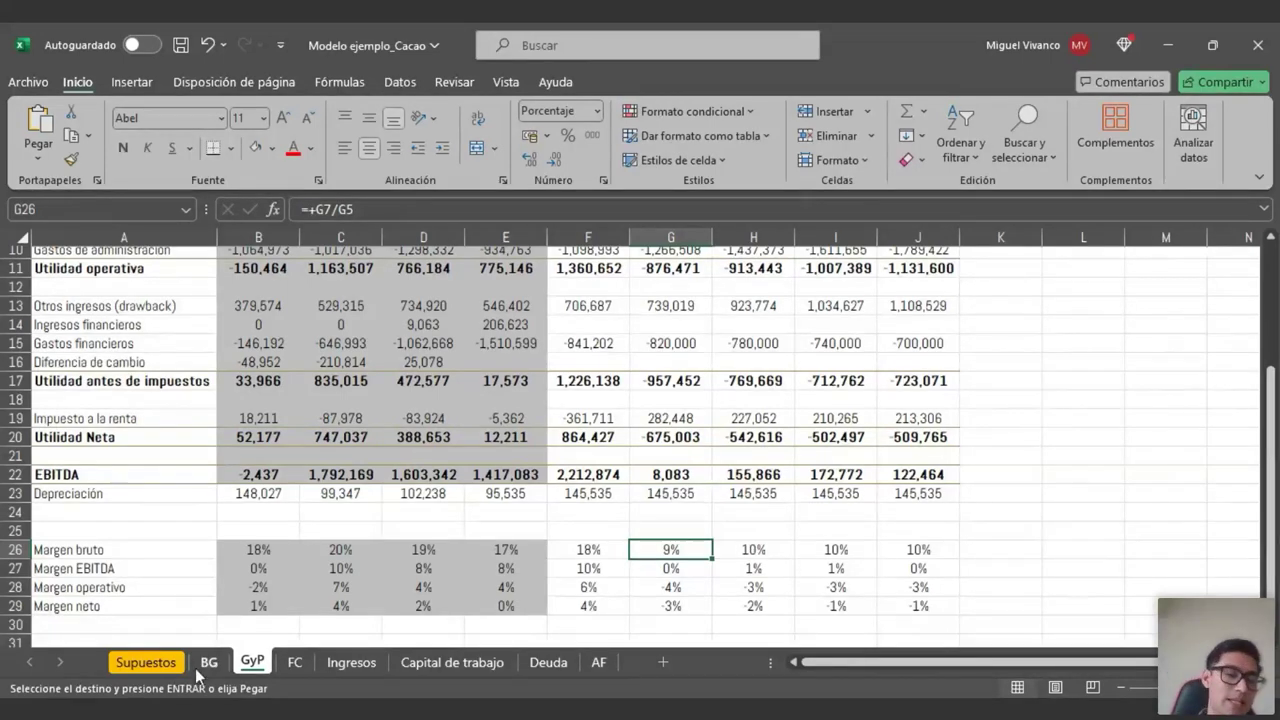
# - Set Costo como % de la venta on the Supuestos sheet to 87% for 2026e, 85% for 2027e and 82% for 2028e
pyautogui.hotkey('ctrl', 'pageup')
pyautogui.click(744, 446)
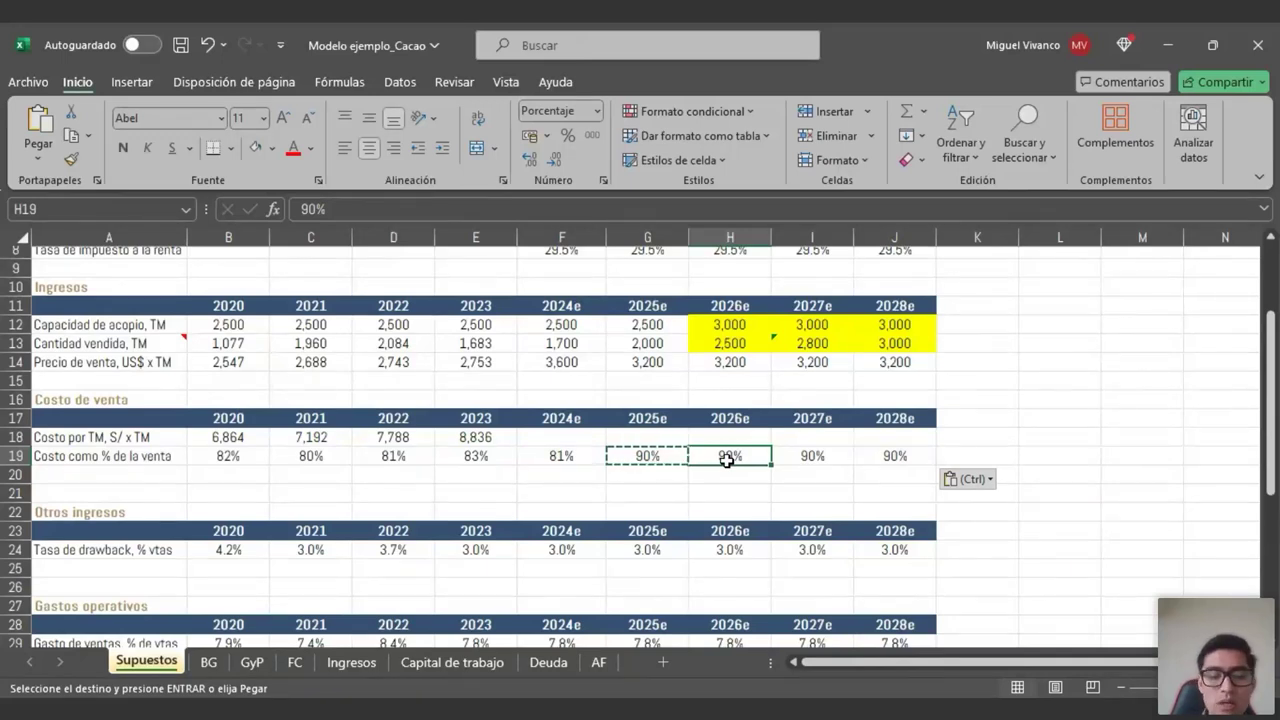
pyautogui.write('87')
pyautogui.press('Return')
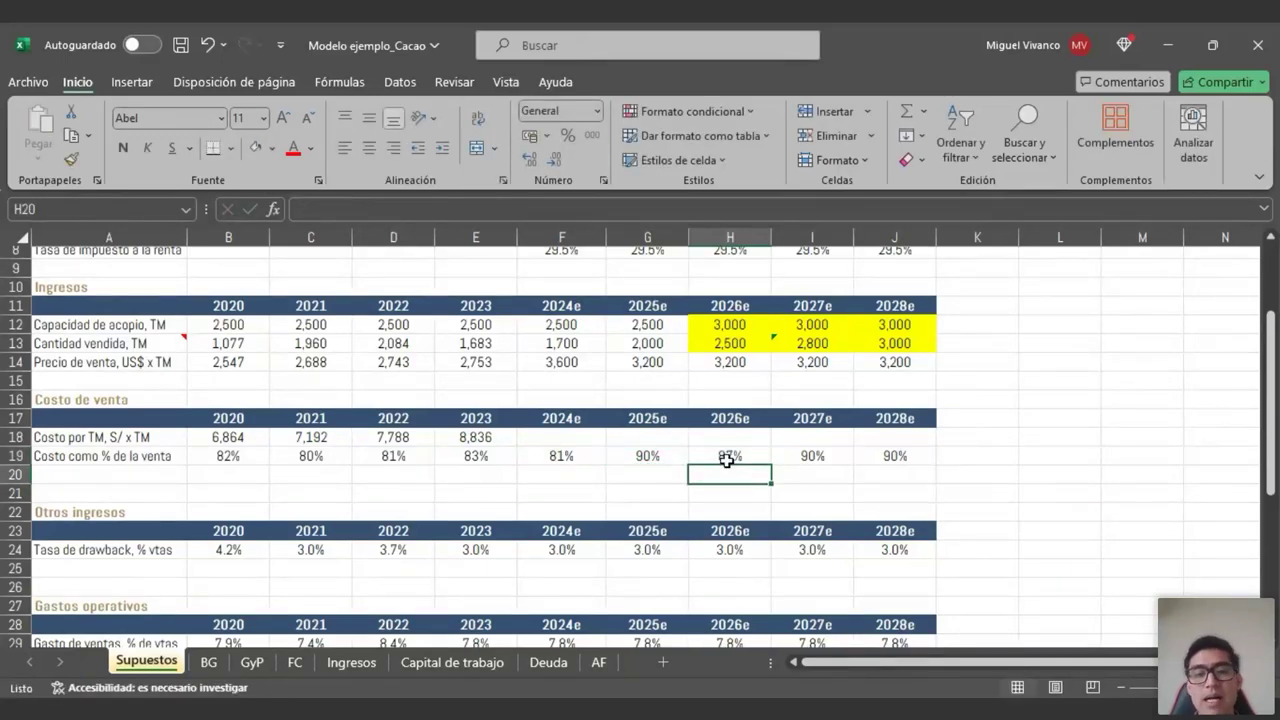
pyautogui.click(814, 452)
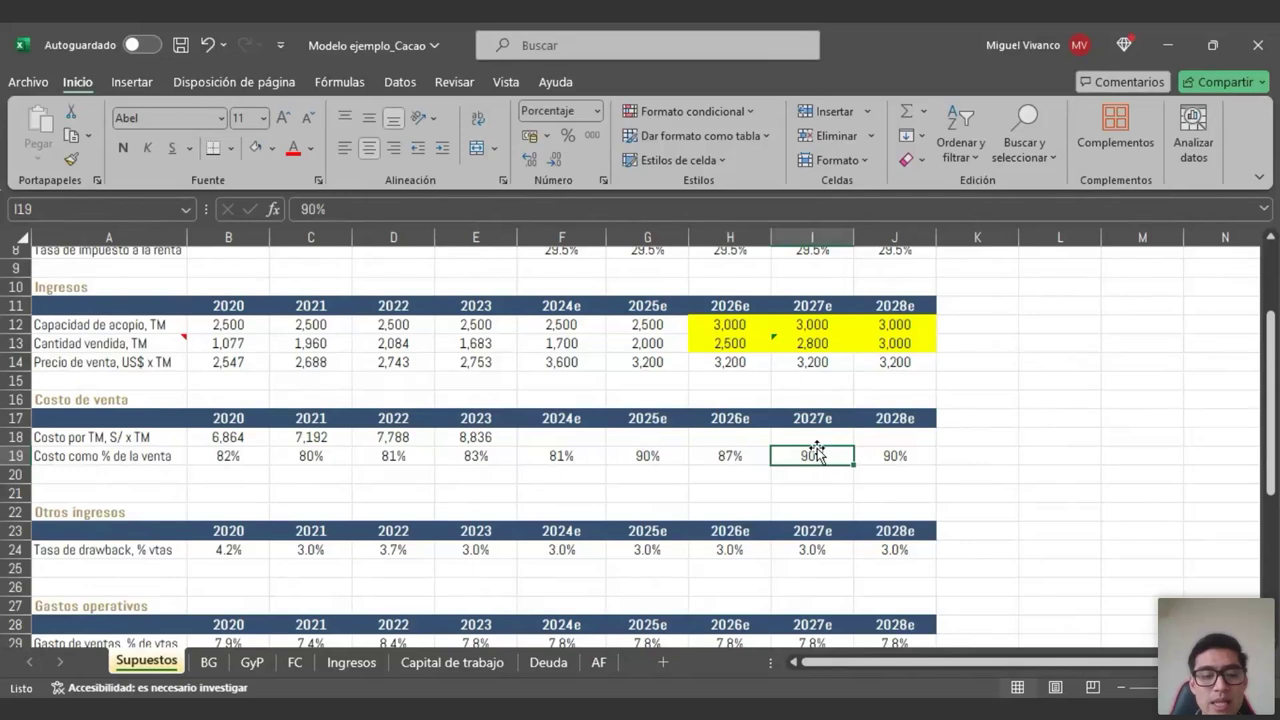
pyautogui.write('85')
pyautogui.press('Return')
pyautogui.click(877, 452)
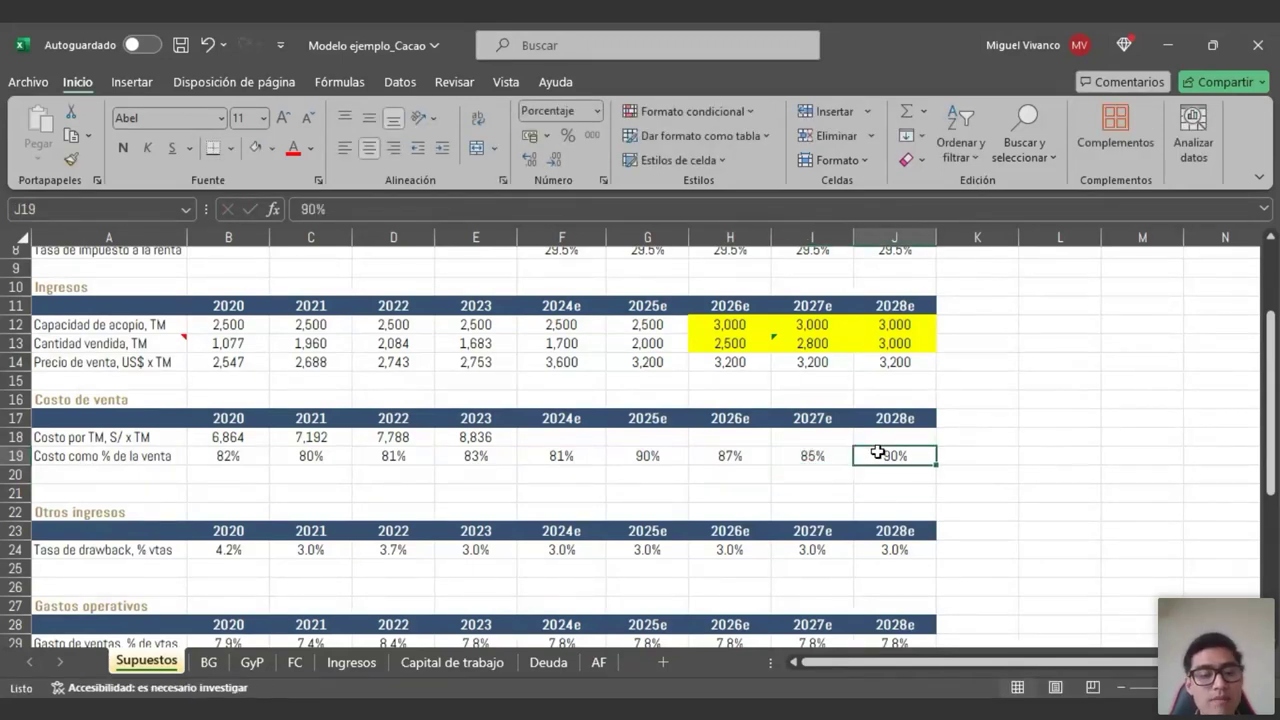
pyautogui.write('82')
pyautogui.press('Return')
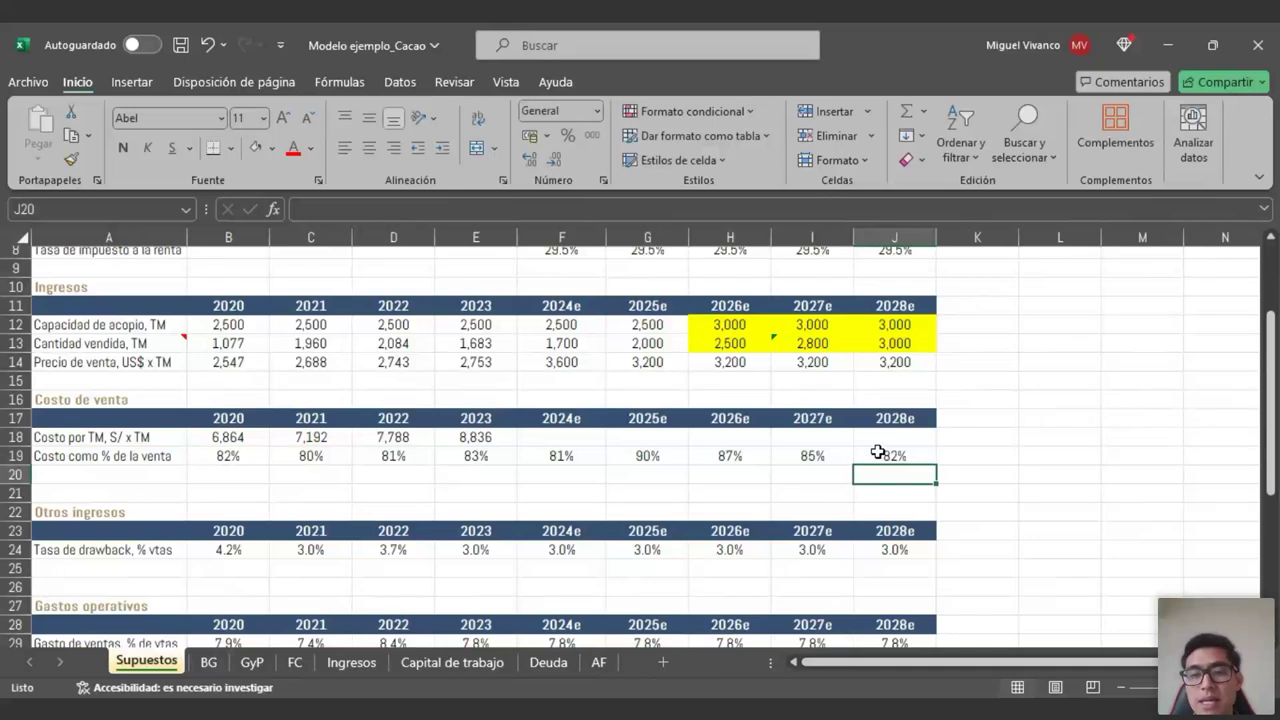
# - Check how the declining 2026e to 2028e cost percentages carry through to Margen bruto on the GyP sheet
pyautogui.click(712, 456)
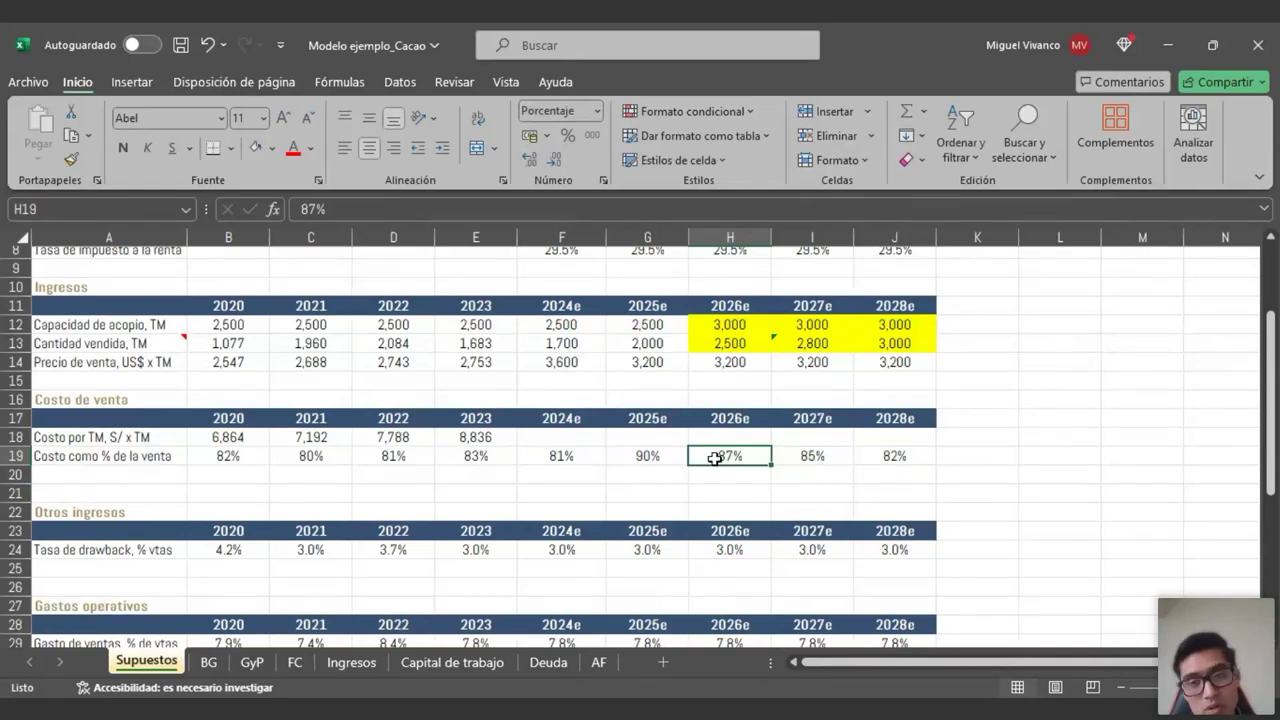
pyautogui.press('Right')
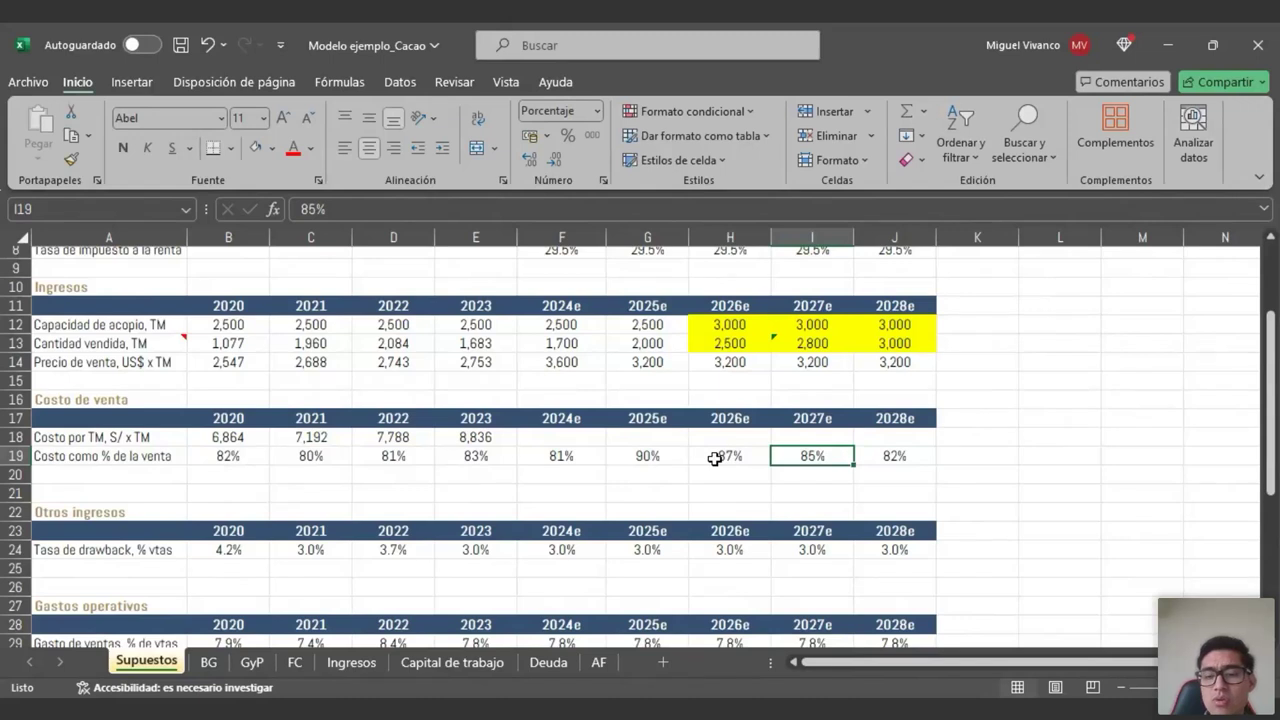
pyautogui.click(253, 664)
pyautogui.click(752, 548)
pyautogui.press('Right')
pyautogui.press('Right')
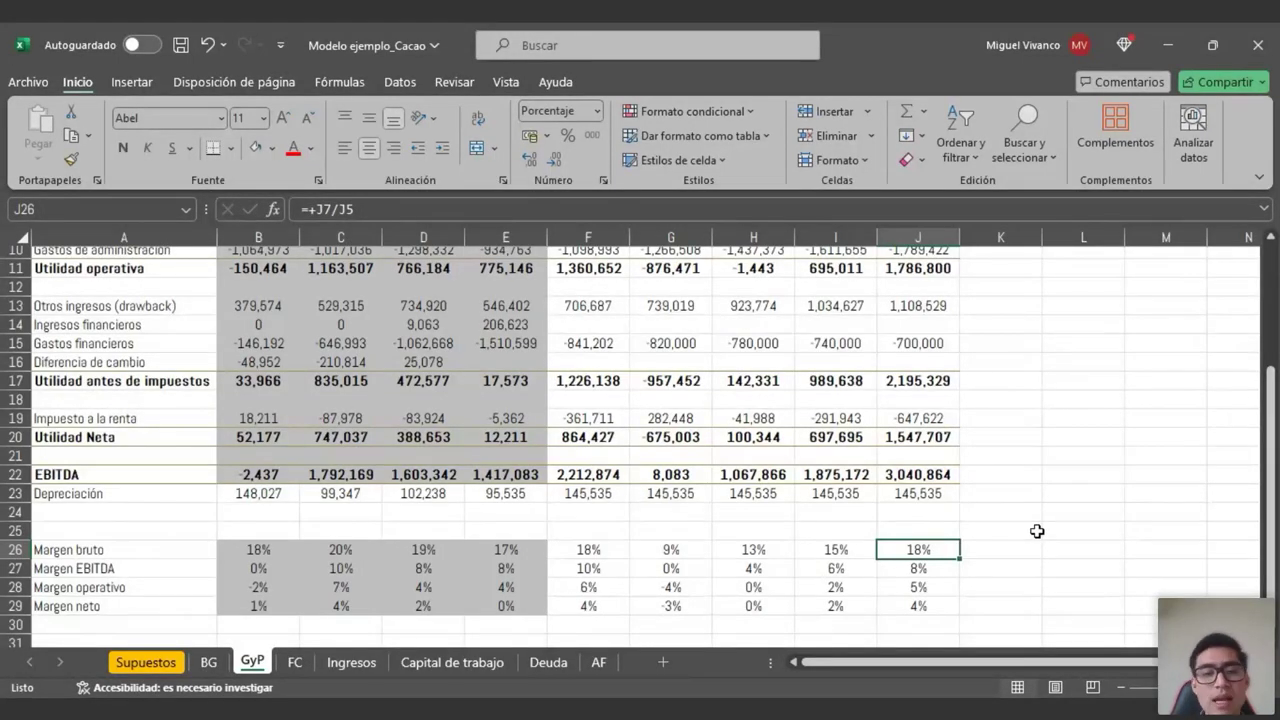
pyautogui.moveTo(752, 549); pyautogui.dragTo(894, 545)
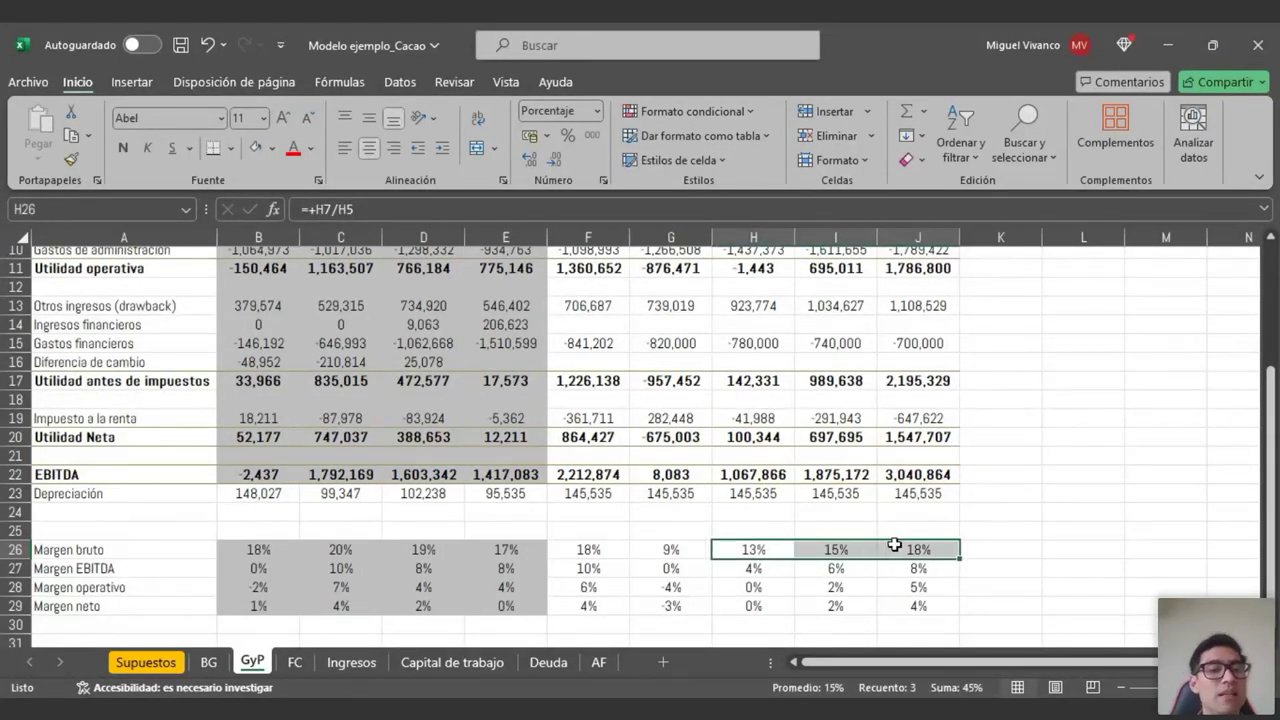
pyautogui.click(894, 545)
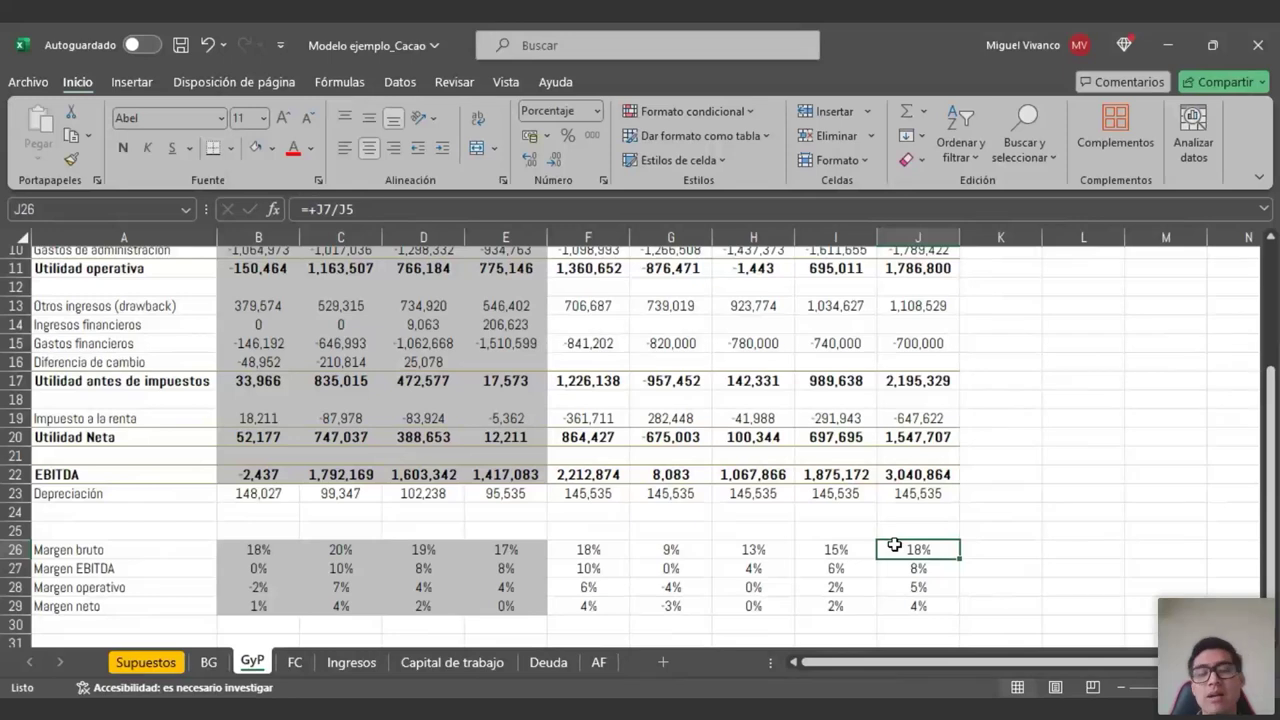
# - Review the projected income statement on the GyP sheet together with the 2025e to 2028e Margen bruto trend
pyautogui.scroll(3, 894, 545)
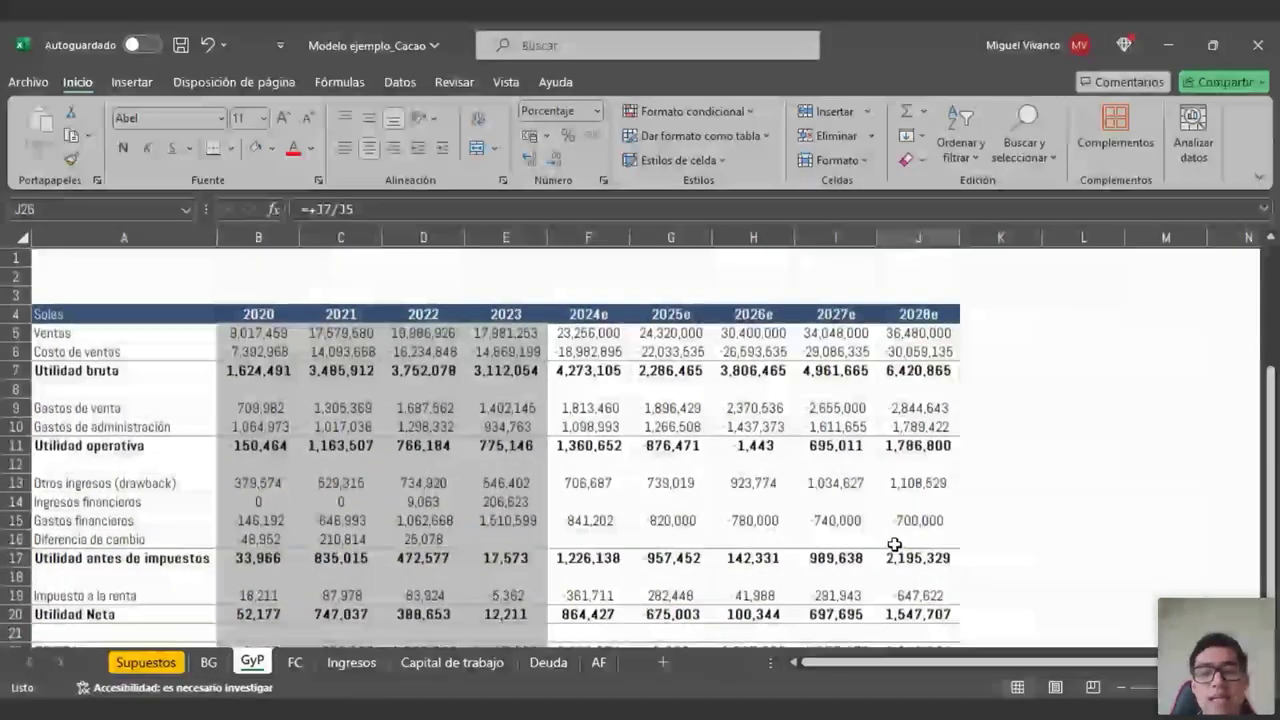
pyautogui.scroll(-3, 894, 545)
pyautogui.scroll(2, 894, 545)
pyautogui.scroll(1, 894, 545)
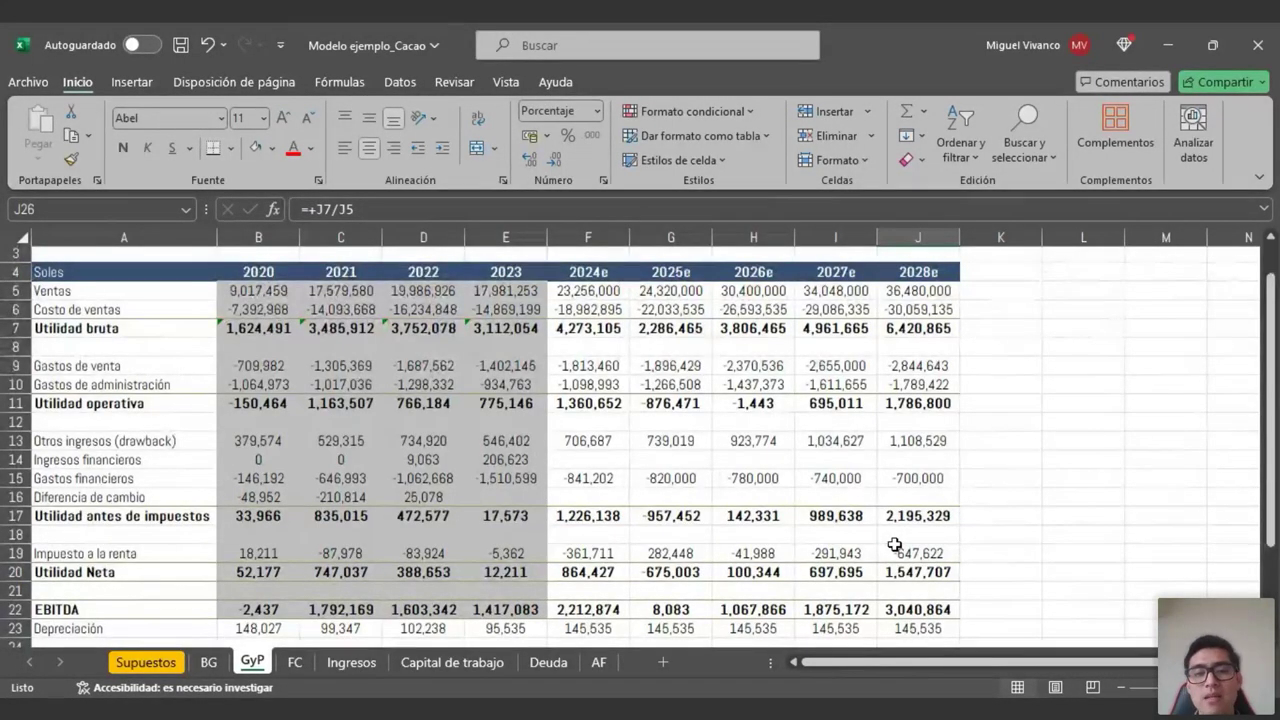
pyautogui.scroll(-2, 894, 545)
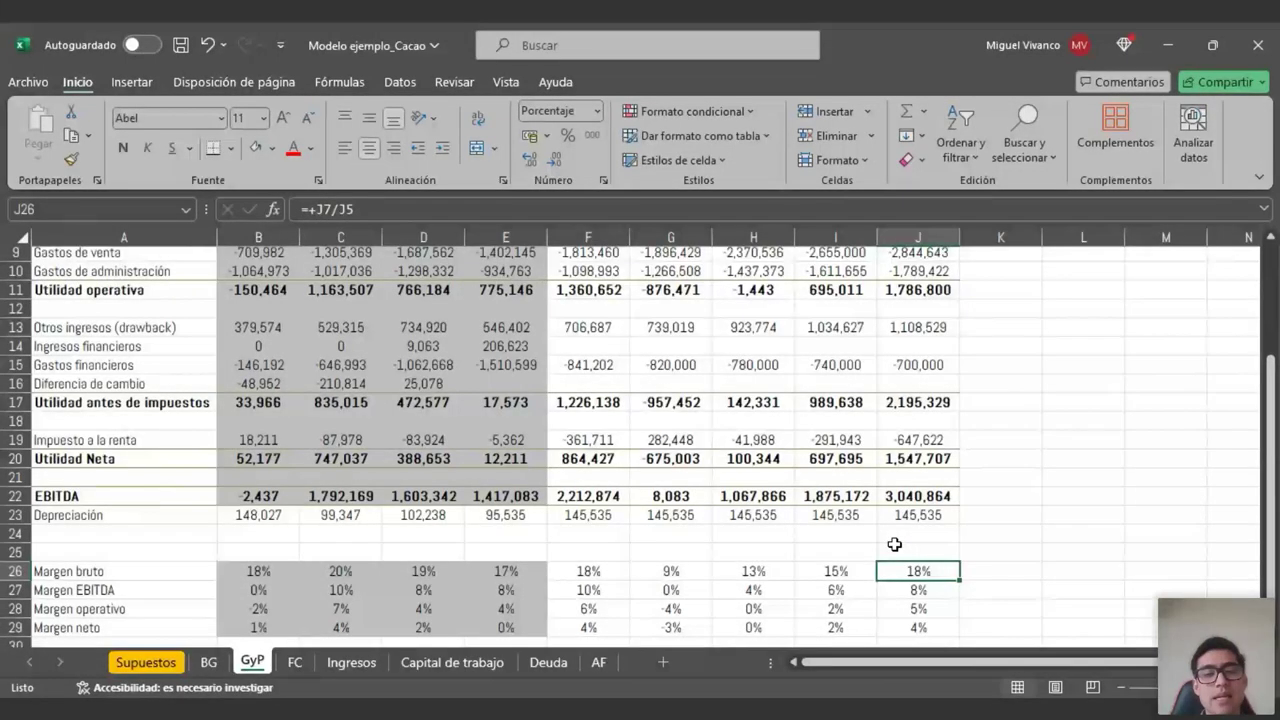
pyautogui.moveTo(670, 571); pyautogui.dragTo(914, 569)
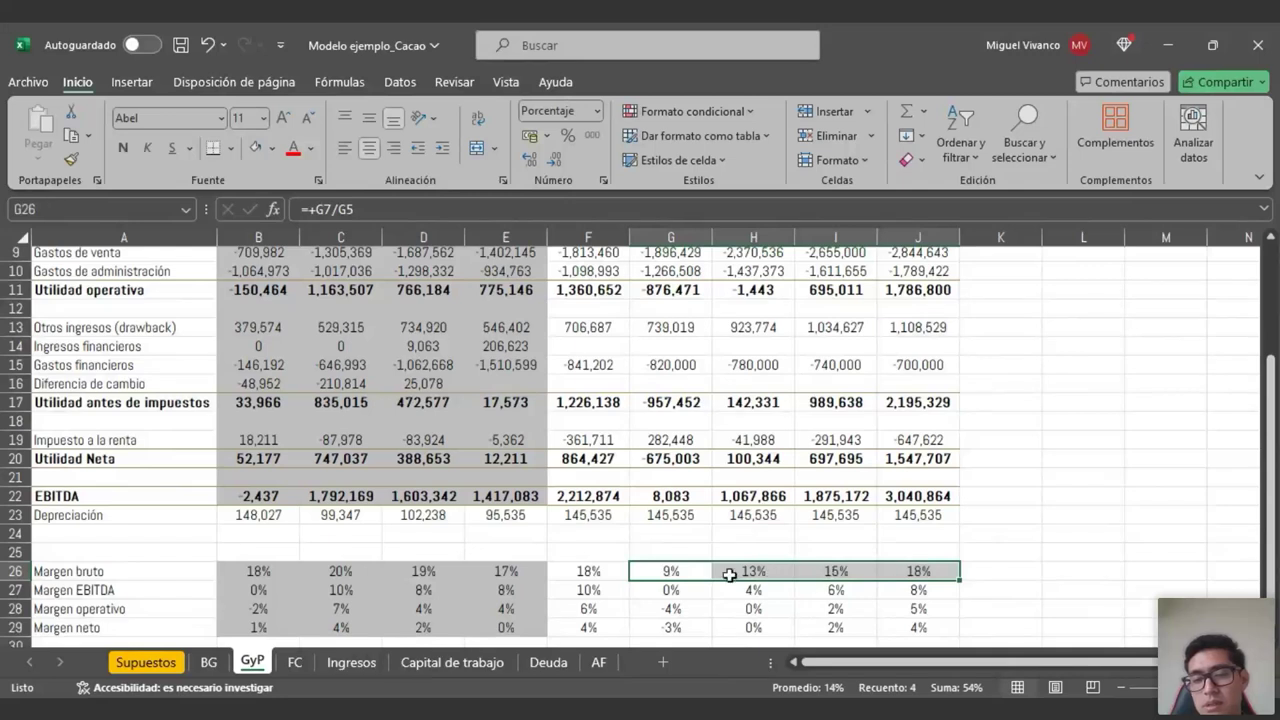
pyautogui.click(694, 574)
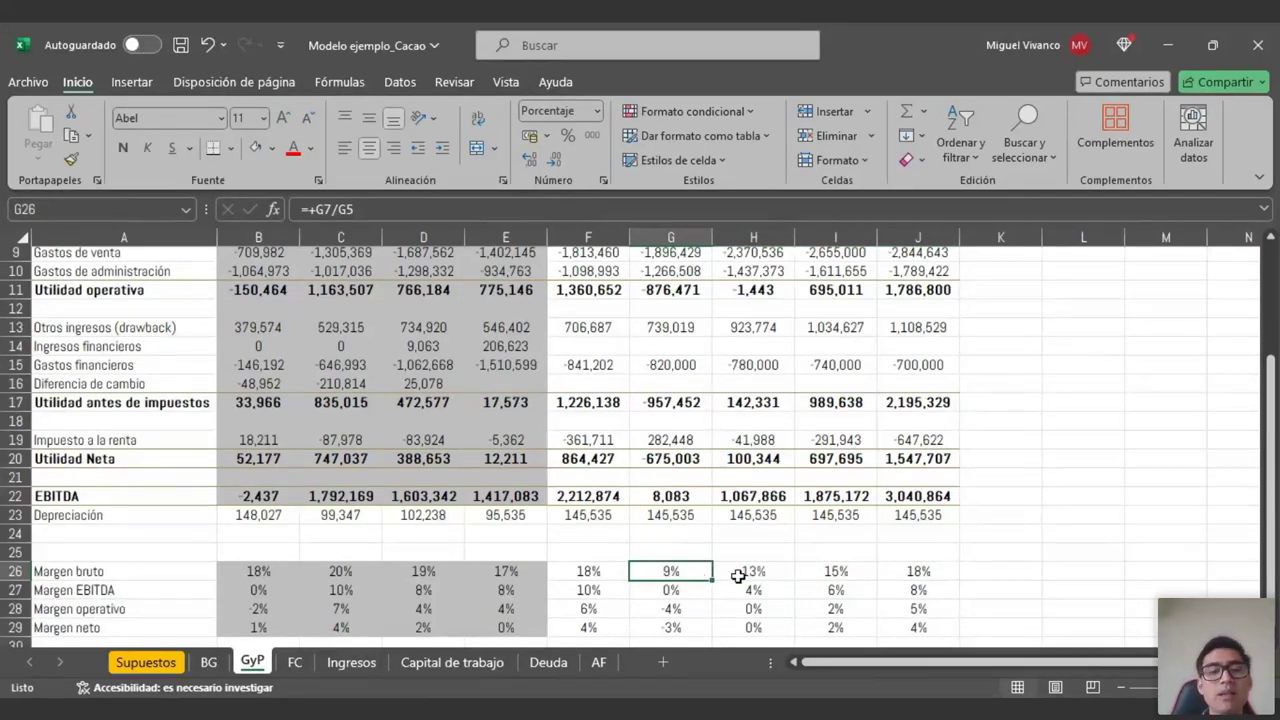
# - Compare the 2020 to 2024e Margen bruto with the 2025e value on the GyP sheet and check the Utilidad bruta row behind it
pyautogui.moveTo(588, 569); pyautogui.dragTo(288, 574)
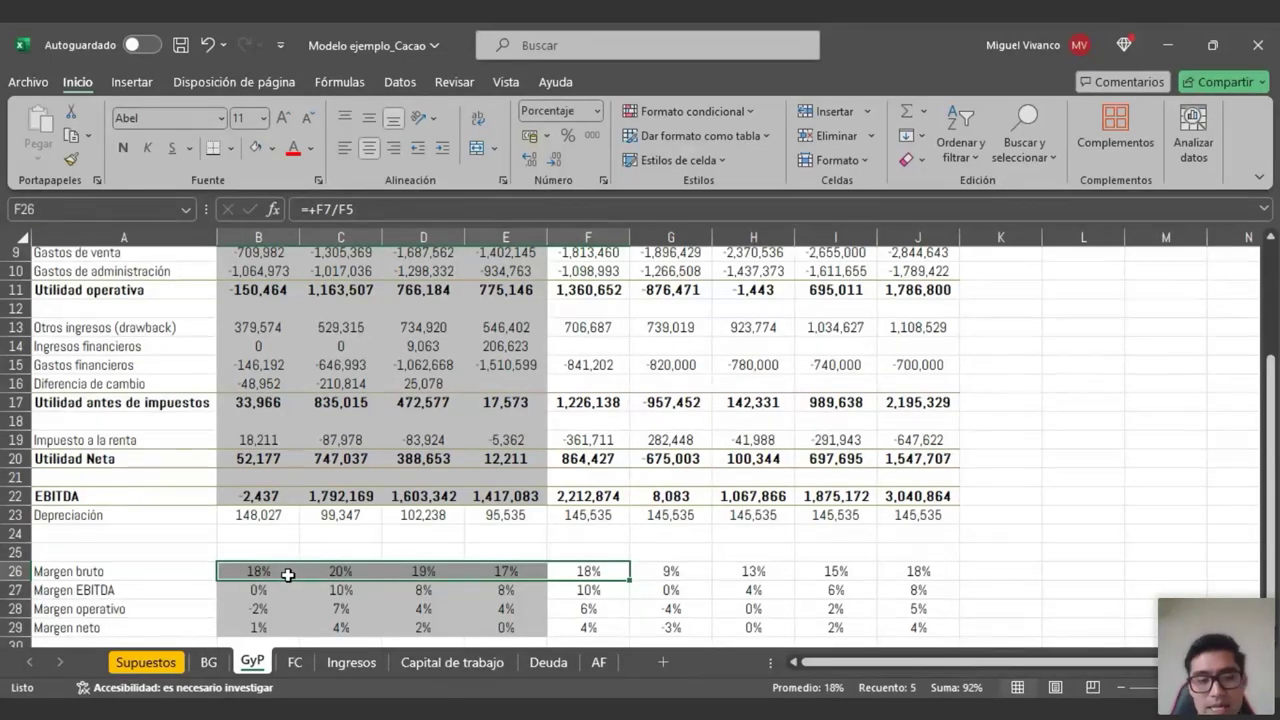
pyautogui.click(668, 571)
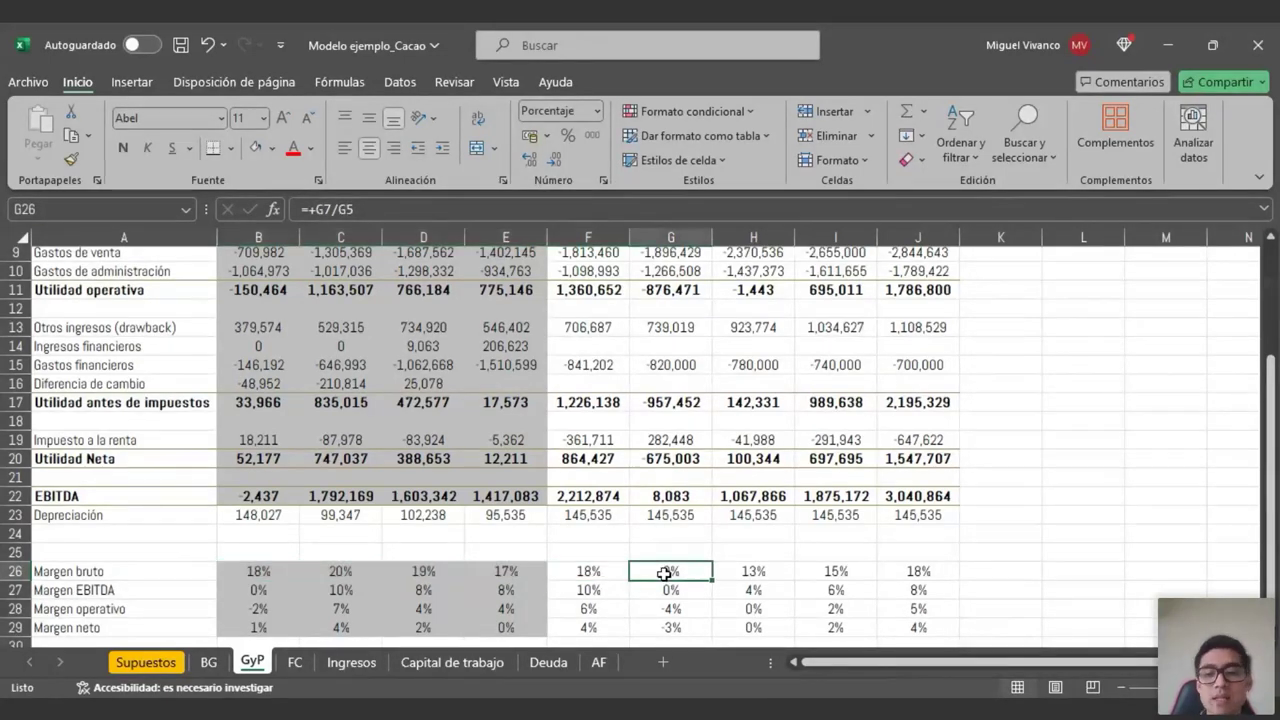
pyautogui.click(1006, 567)
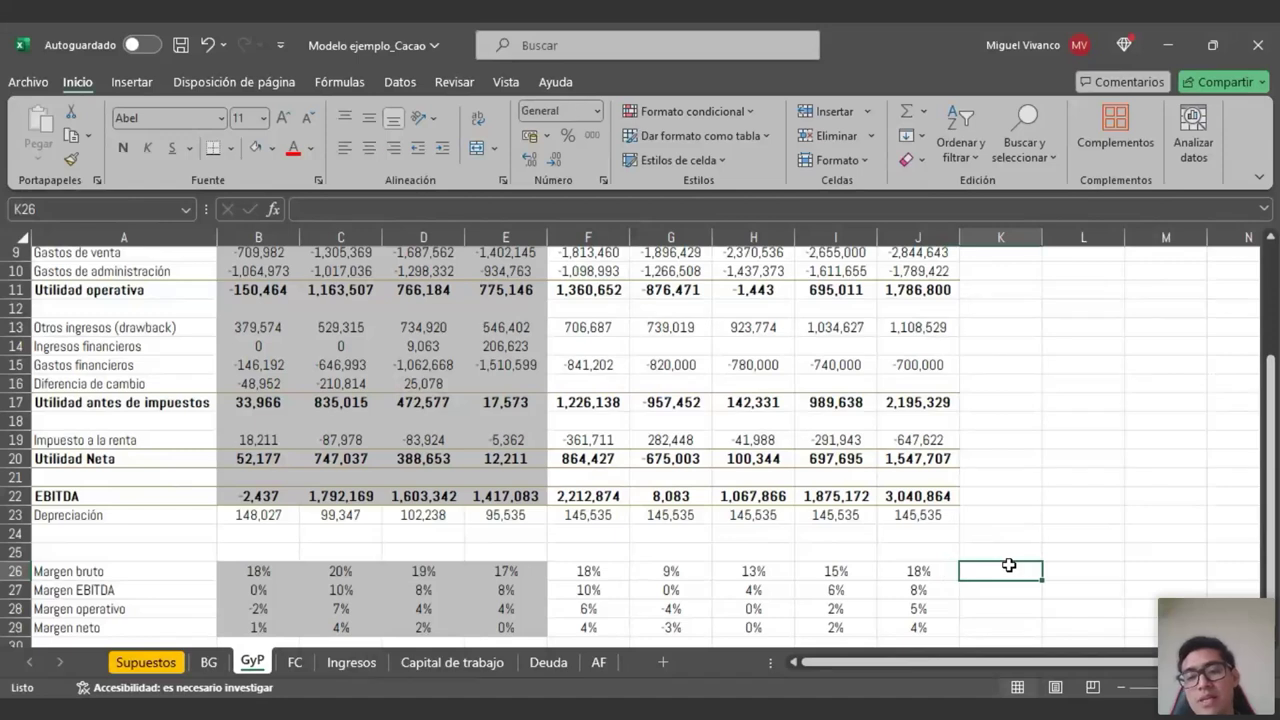
pyautogui.scroll(1, 677, 430)
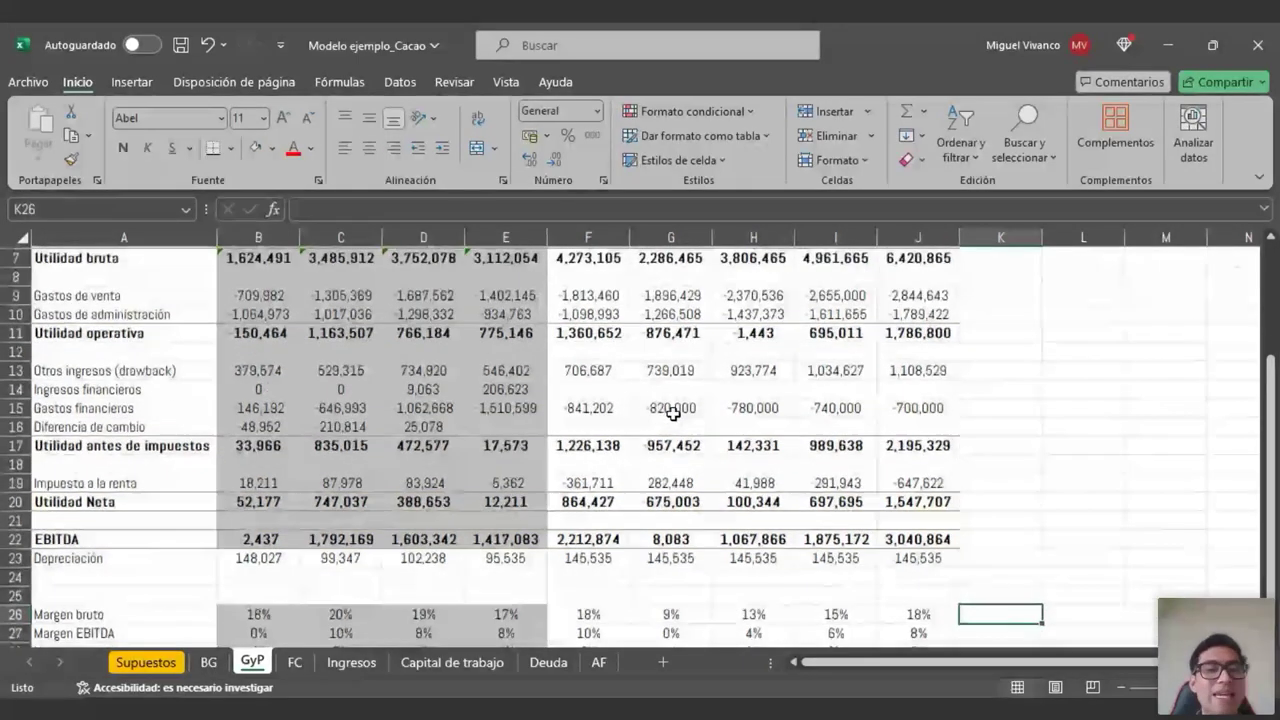
pyautogui.click(15, 258)
pyautogui.scroll(2, 310, 396)
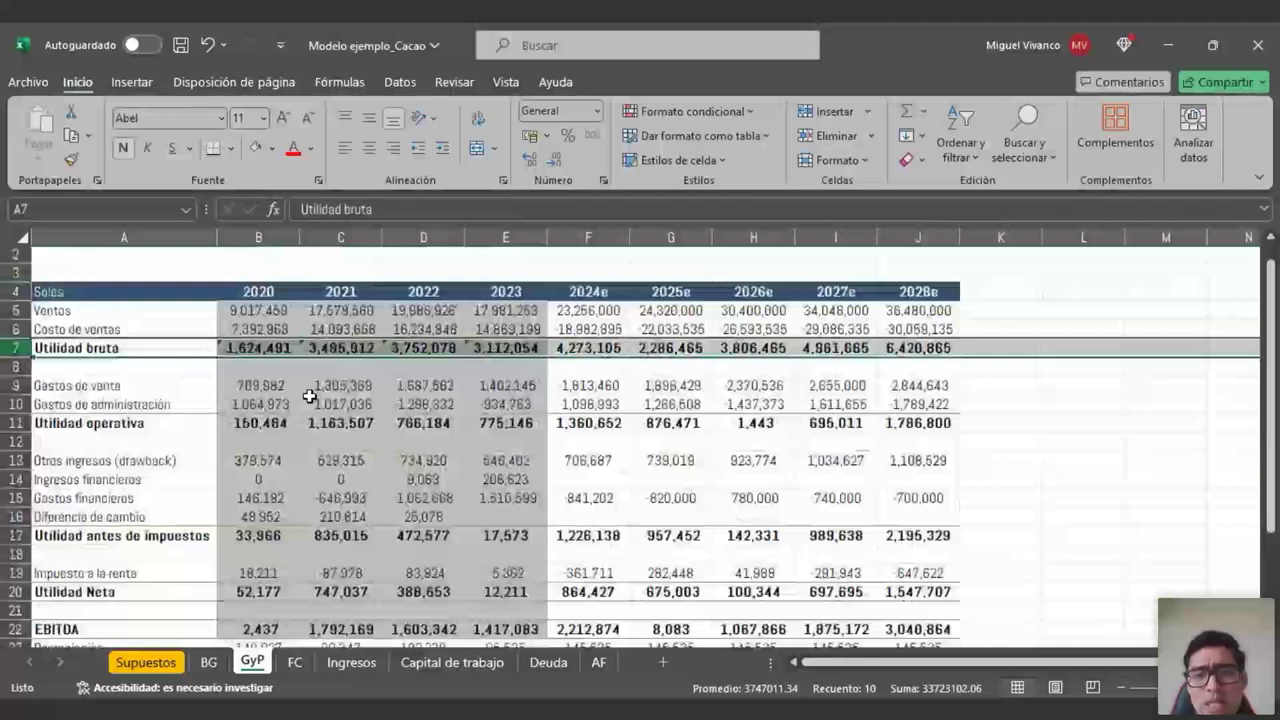
pyautogui.scroll(-2, 310, 396)
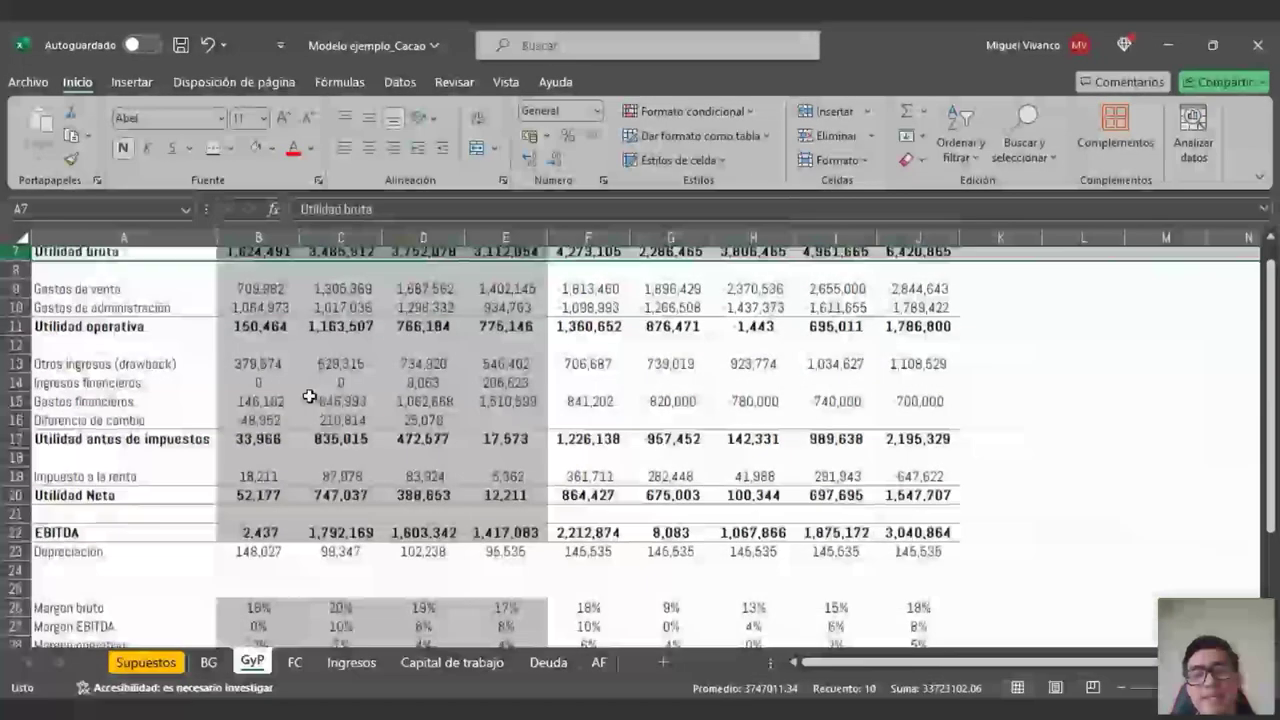
# - Examine Margen bruto year by year from 2025e to 2028e alongside the 2026e to 2028e Utilidad bruta on the GyP sheet
pyautogui.click(684, 610)
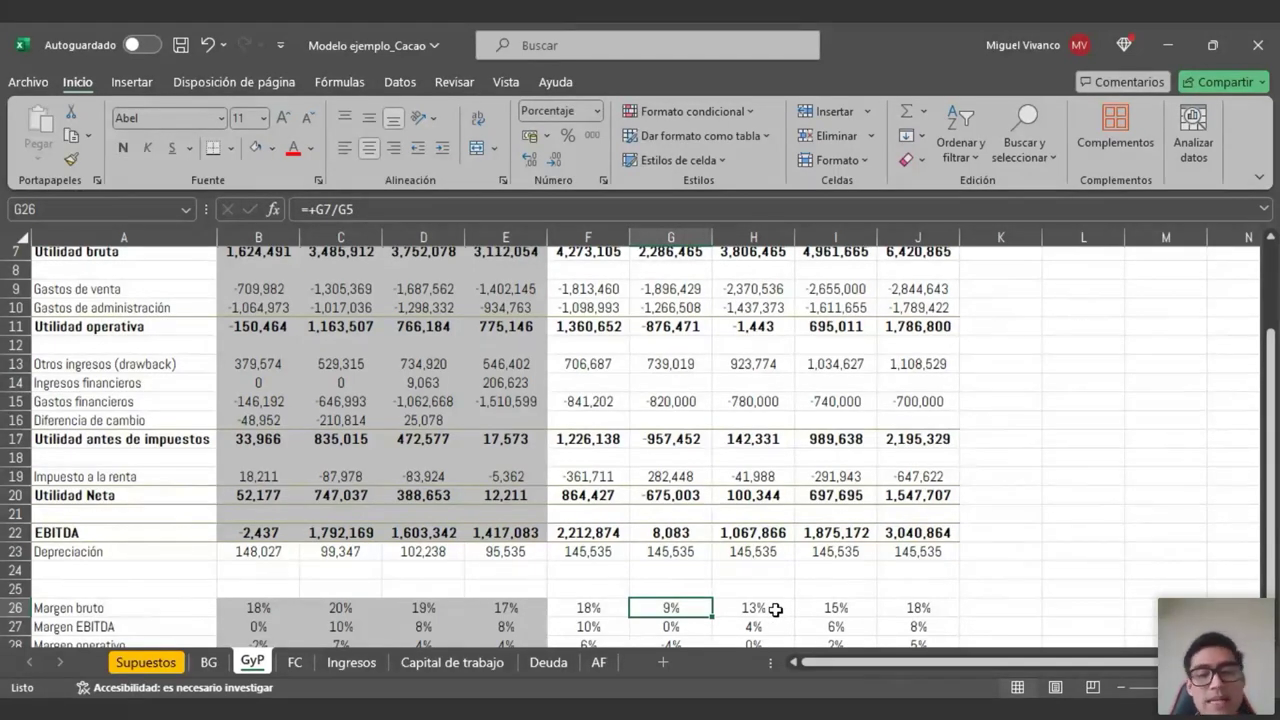
pyautogui.click(765, 609)
pyautogui.click(849, 607)
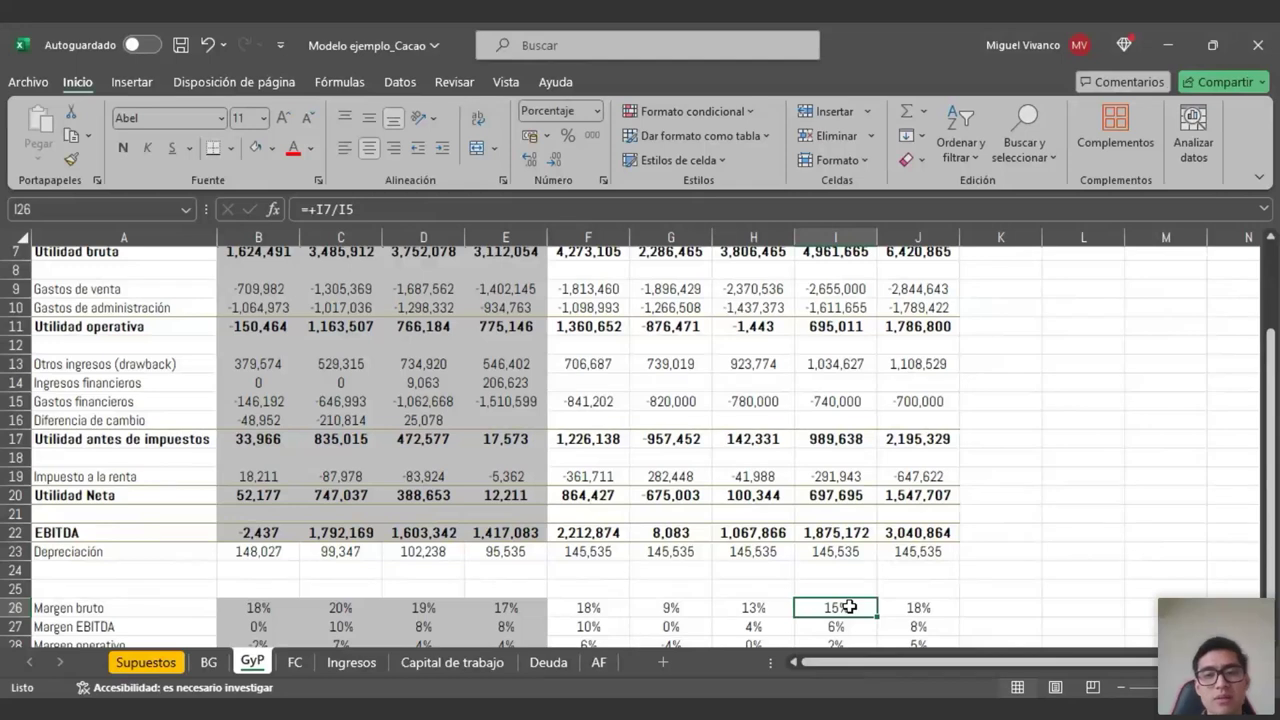
pyautogui.moveTo(684, 607); pyautogui.dragTo(913, 607)
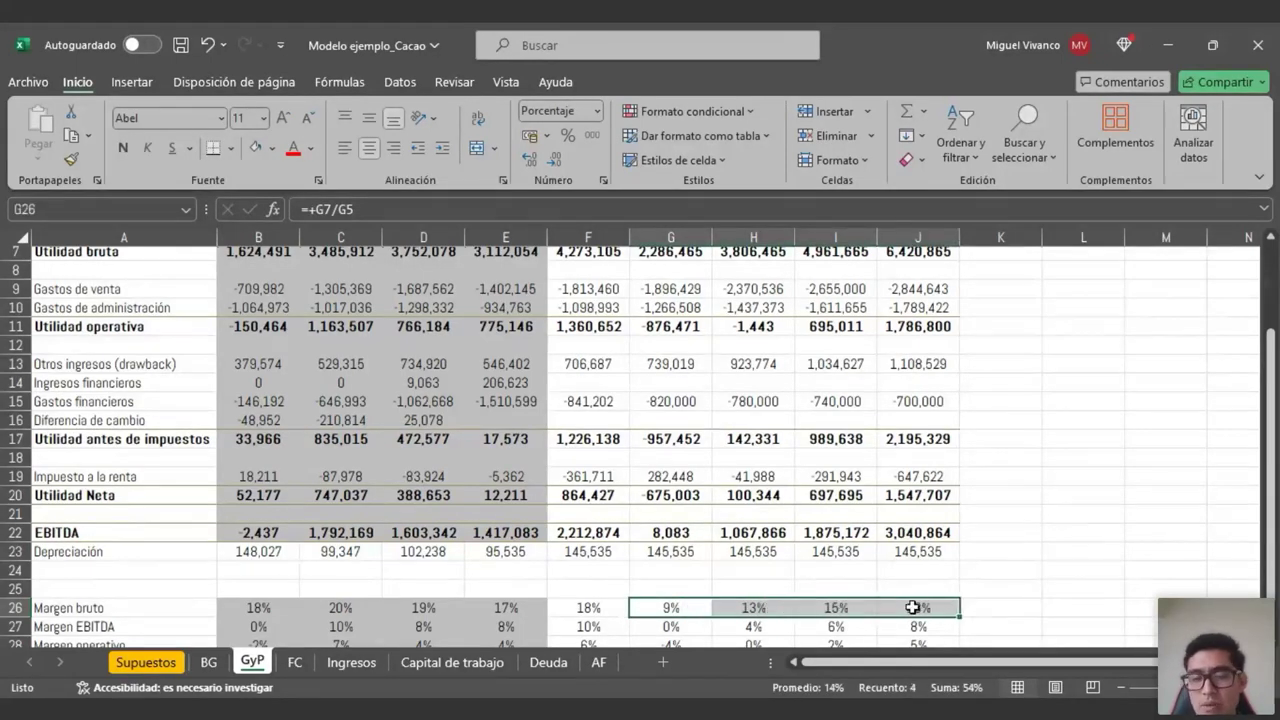
pyautogui.scroll(2, 913, 607)
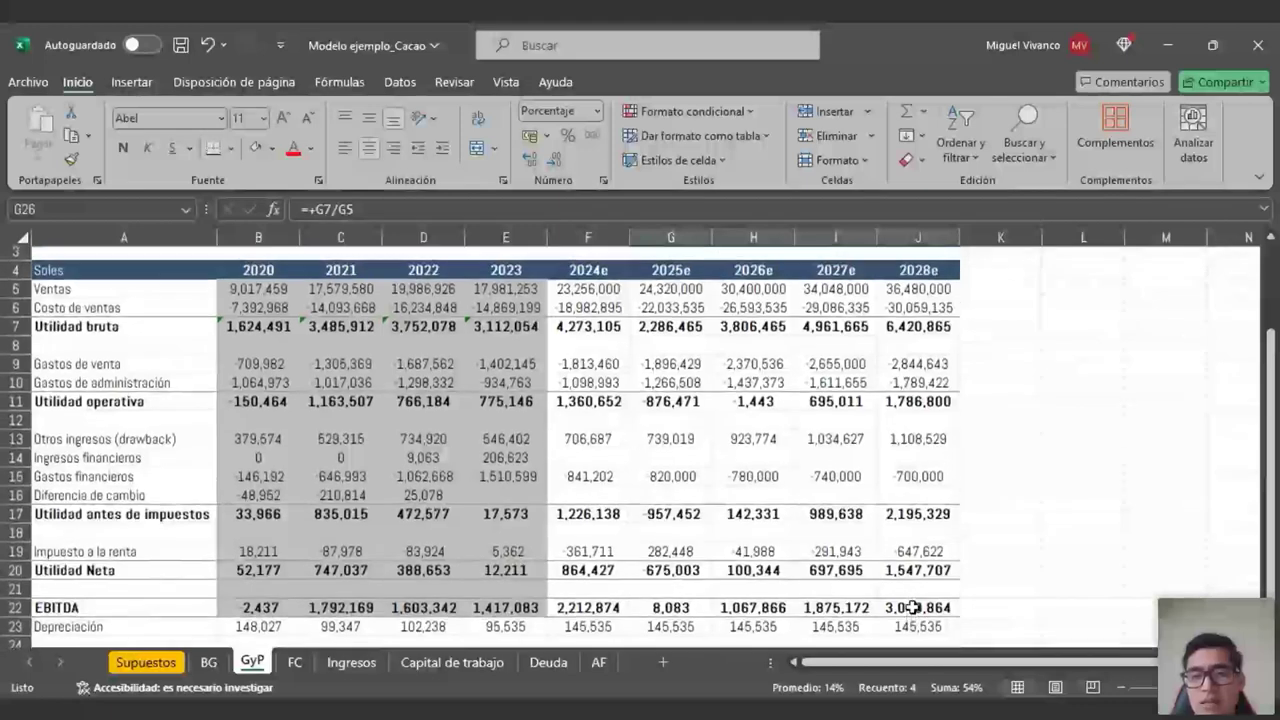
pyautogui.click(745, 326)
pyautogui.moveTo(745, 326); pyautogui.dragTo(943, 337)
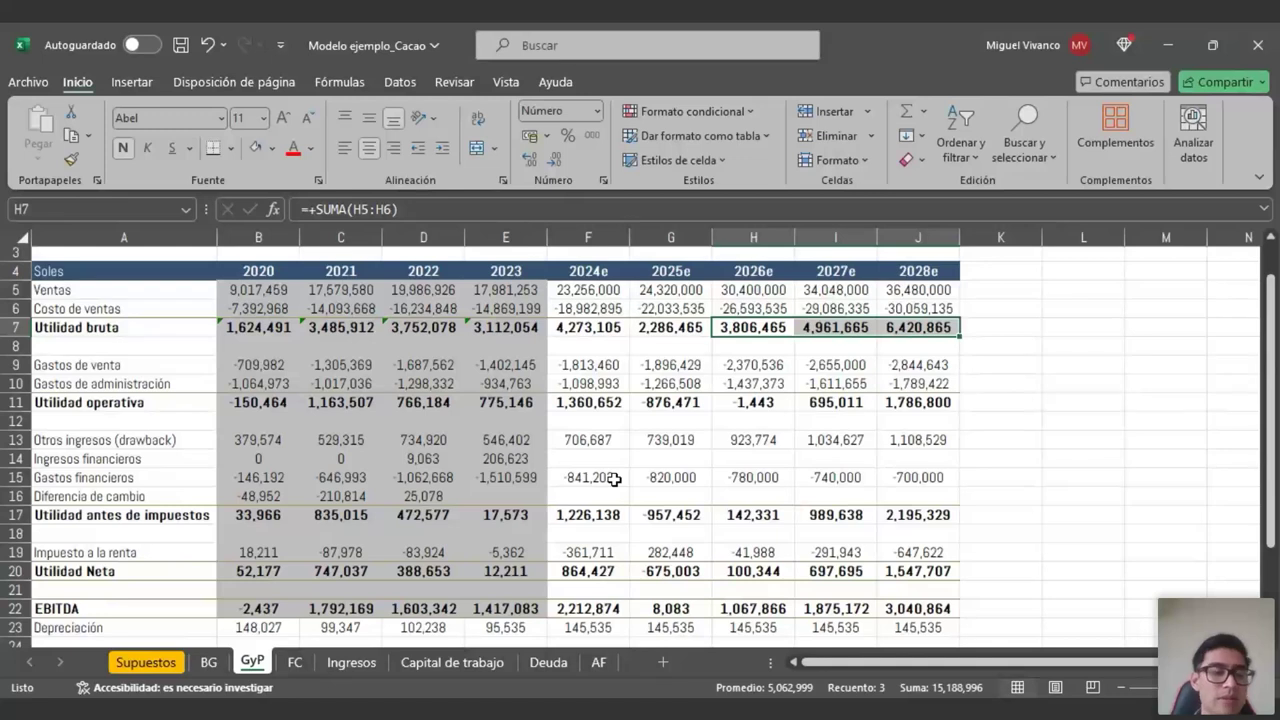
# - Recheck the Ingresos and Costo de venta assumptions on the Supuestos sheet against the 2020 to 2028e margin rows on the GyP sheet
pyautogui.click(146, 662)
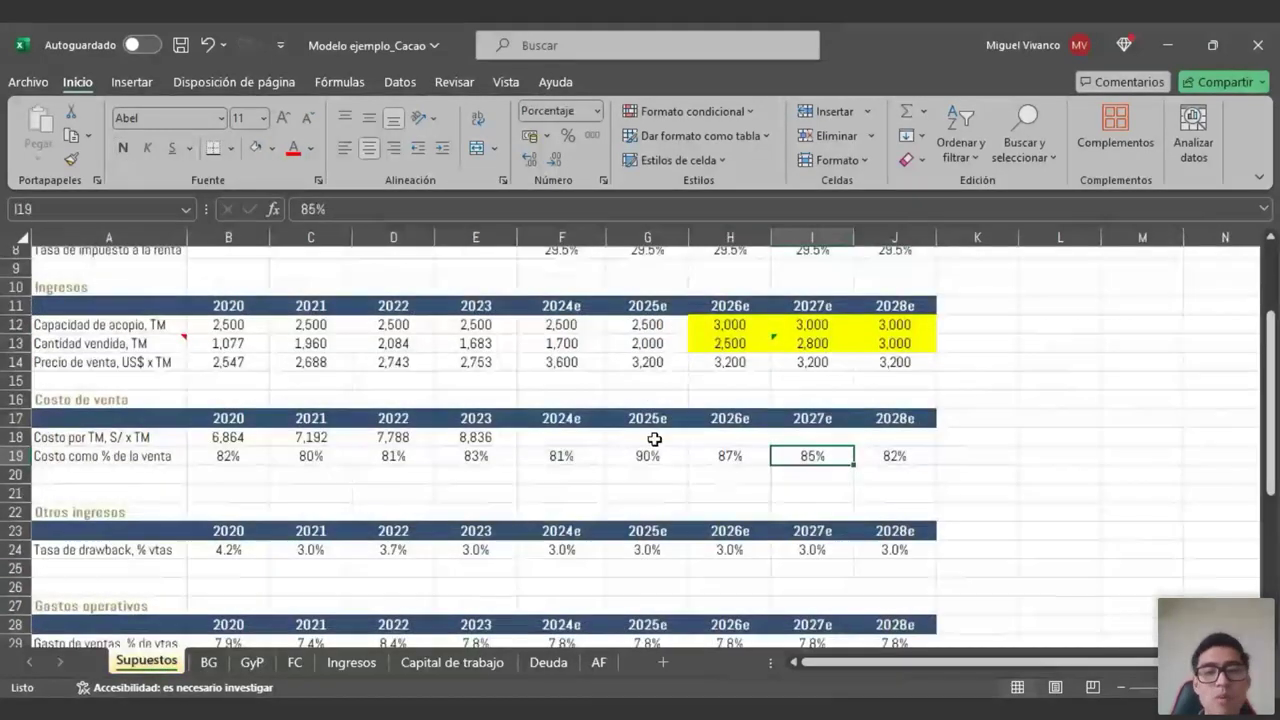
pyautogui.scroll(-1, 654, 440)
pyautogui.scroll(3, 654, 440)
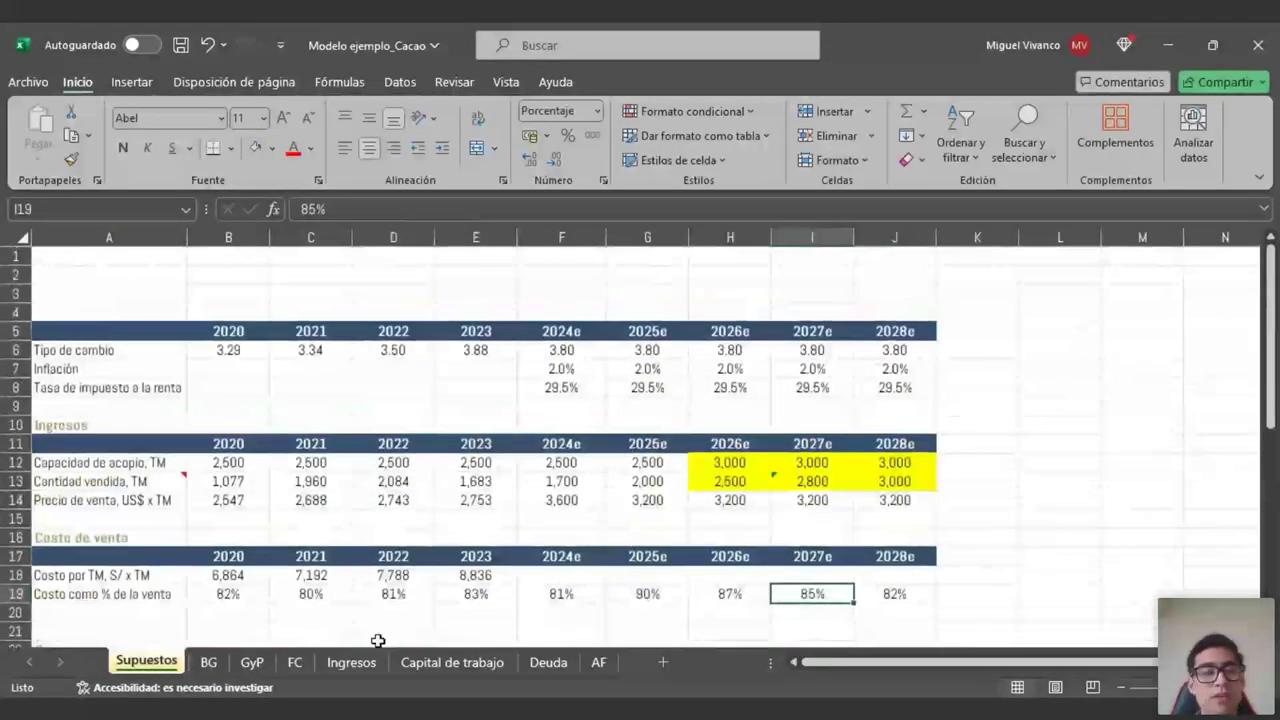
pyautogui.click(258, 664)
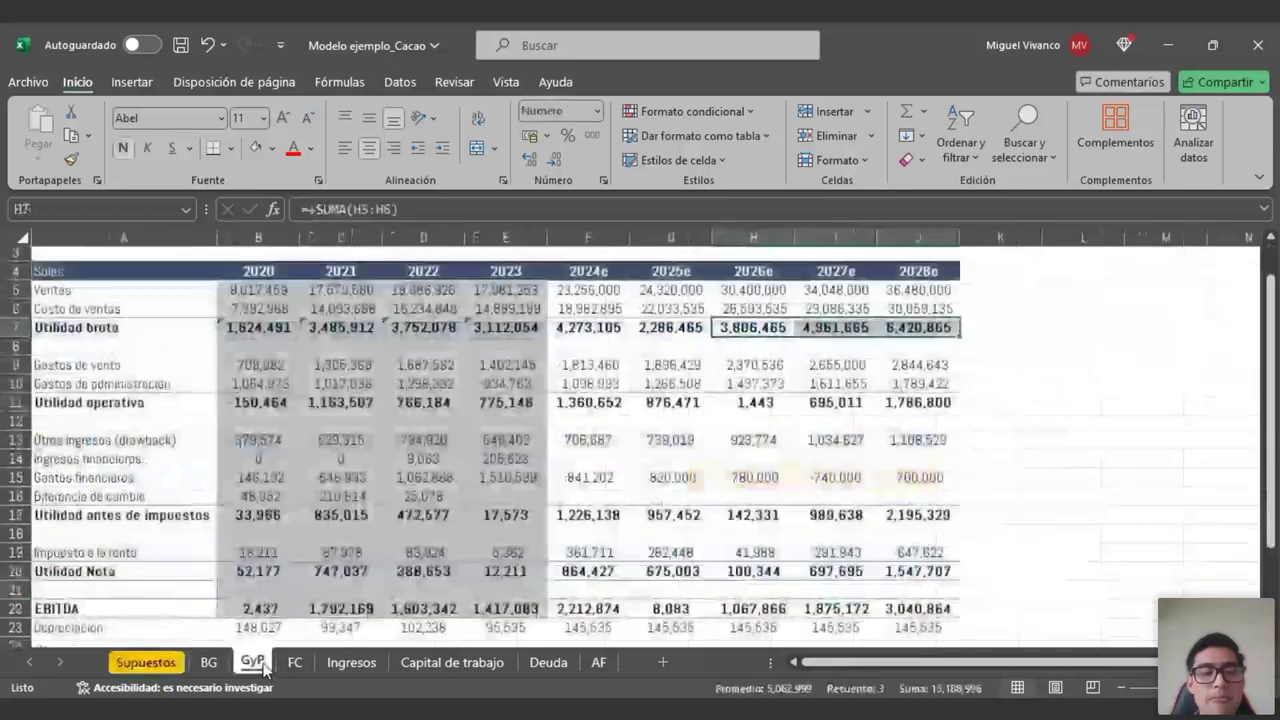
pyautogui.scroll(-6, 660, 483)
pyautogui.click(660, 483)
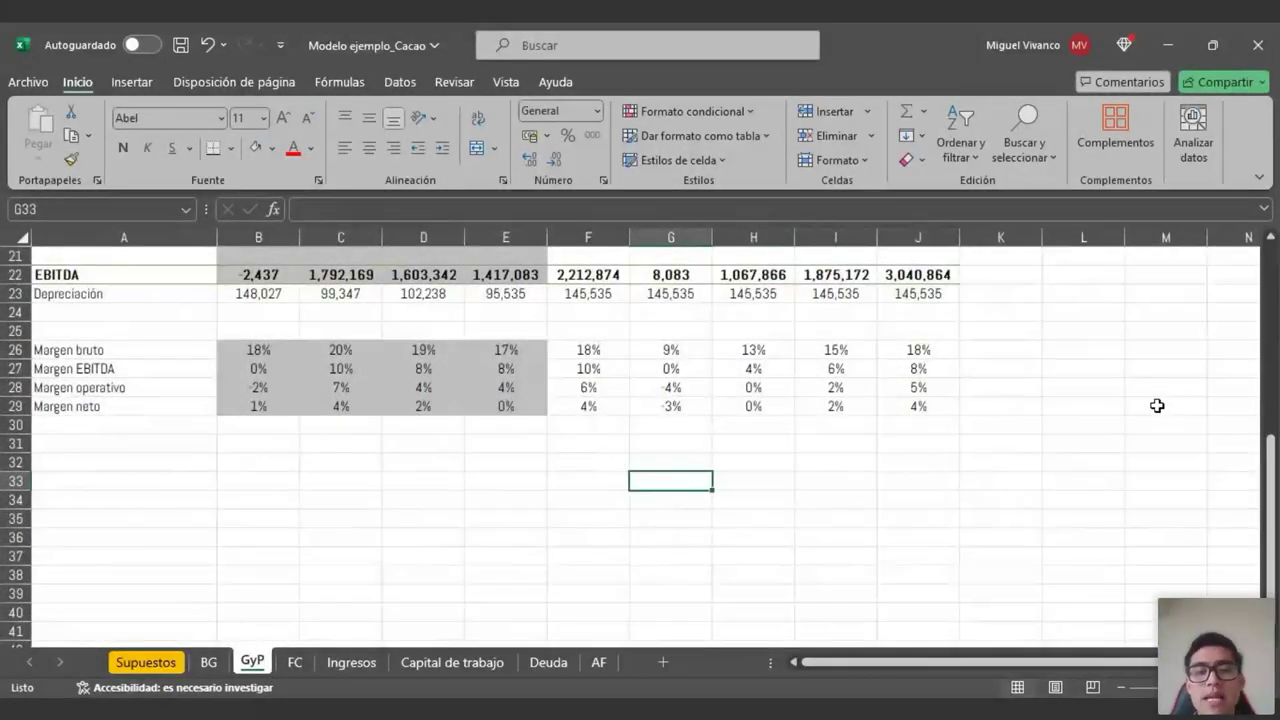
pyautogui.moveTo(917, 446); pyautogui.dragTo(272, 351)
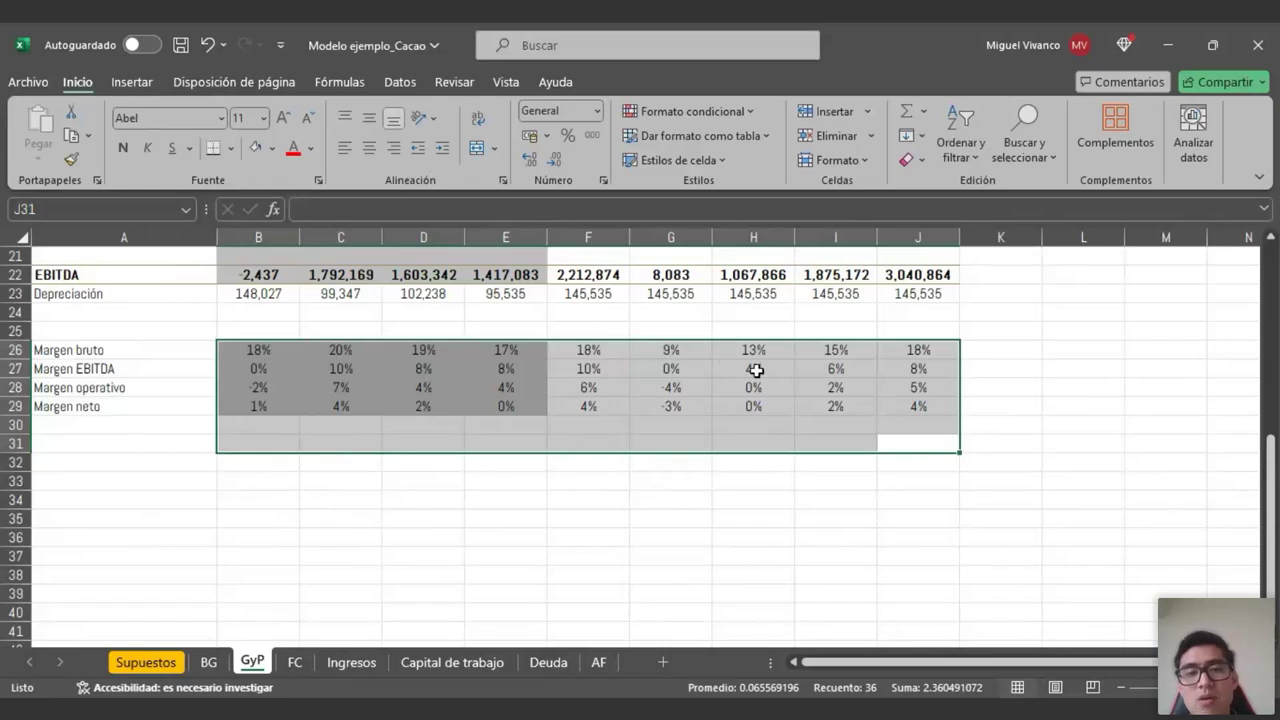
pyautogui.scroll(4, 757, 368)
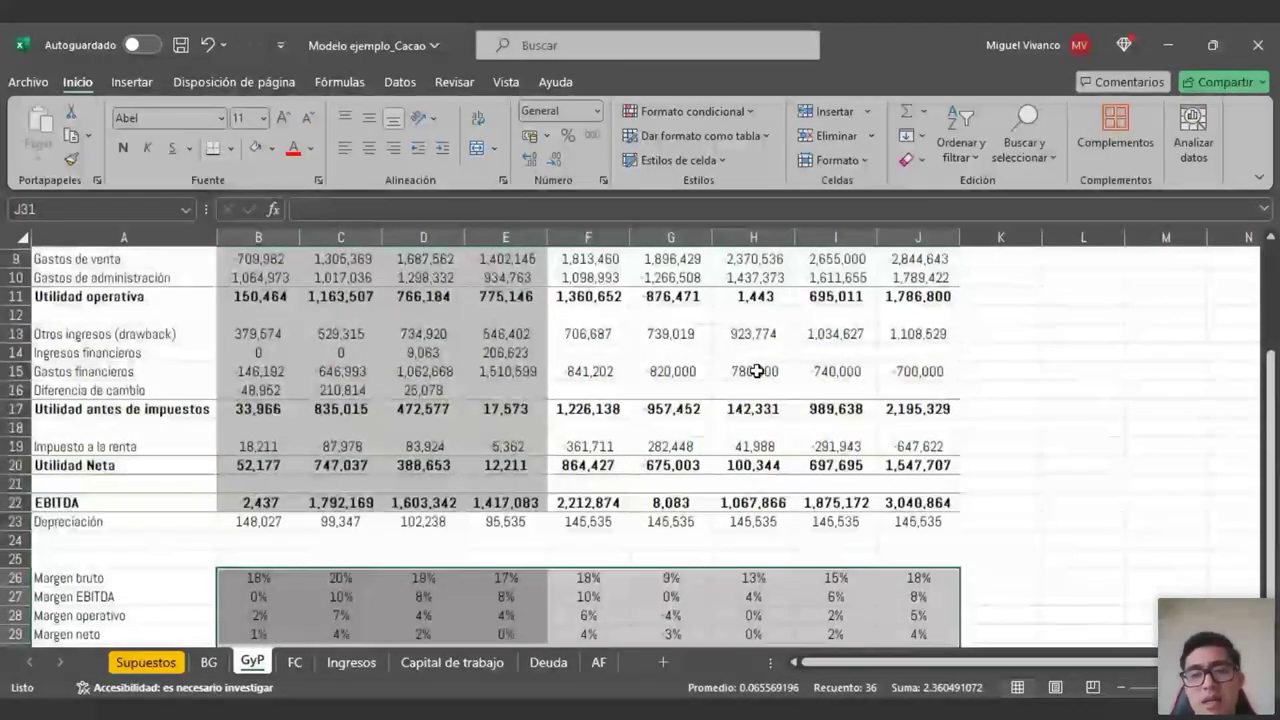
pyautogui.scroll(2, 757, 371)
pyautogui.scroll(1, 757, 373)
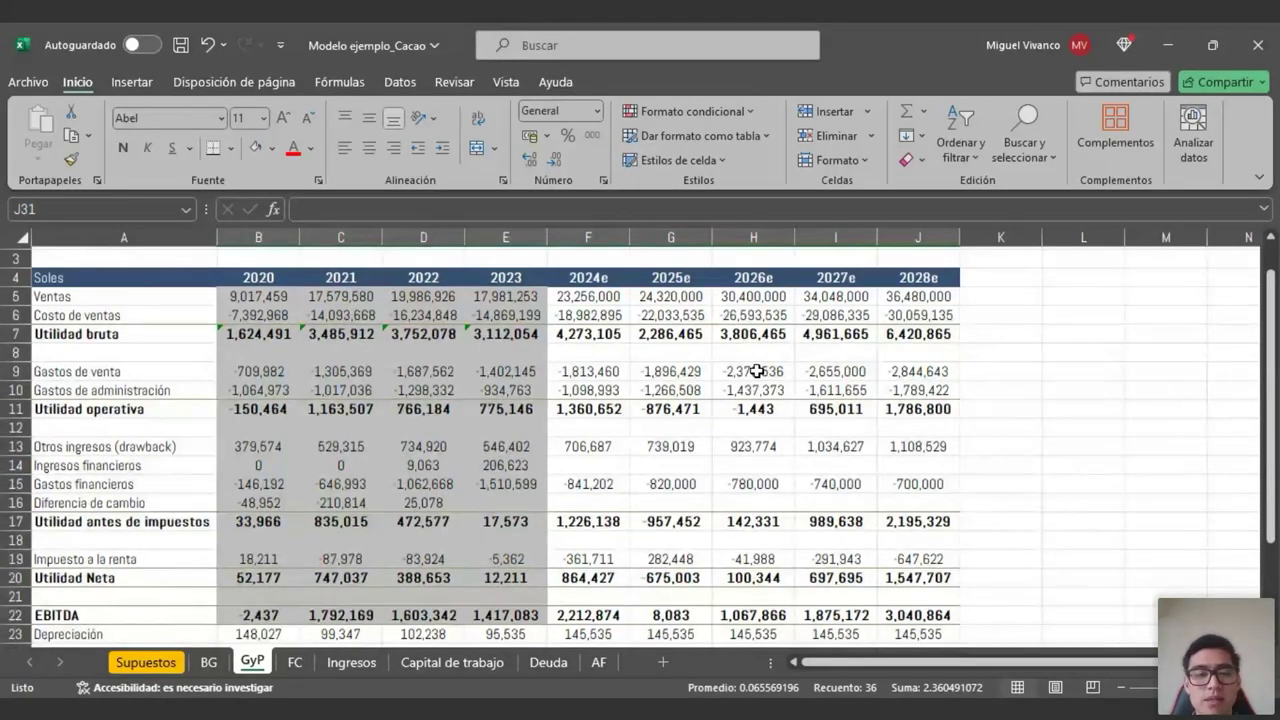
pyautogui.click(1043, 371)
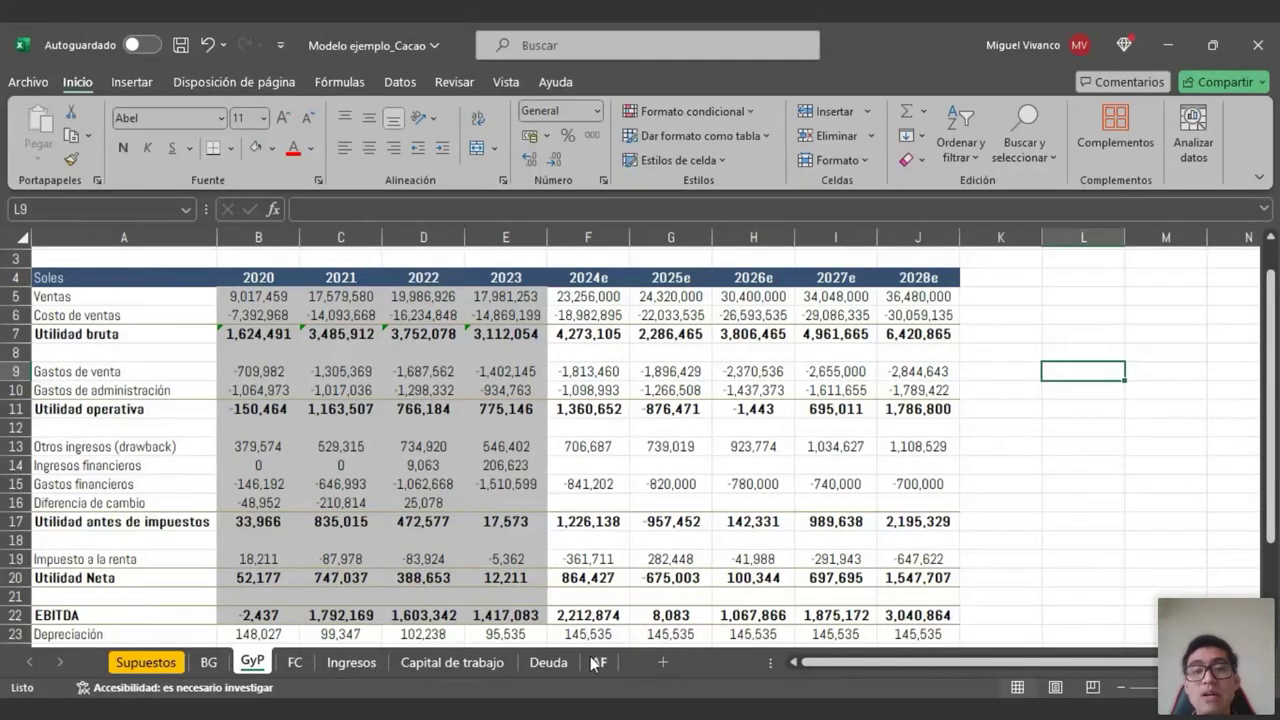
# - Look over the model's linked sheets, checking Ventas and Costo de ventas on GyP and Propiedad, planta y equipo on BG
pyautogui.click(455, 664)
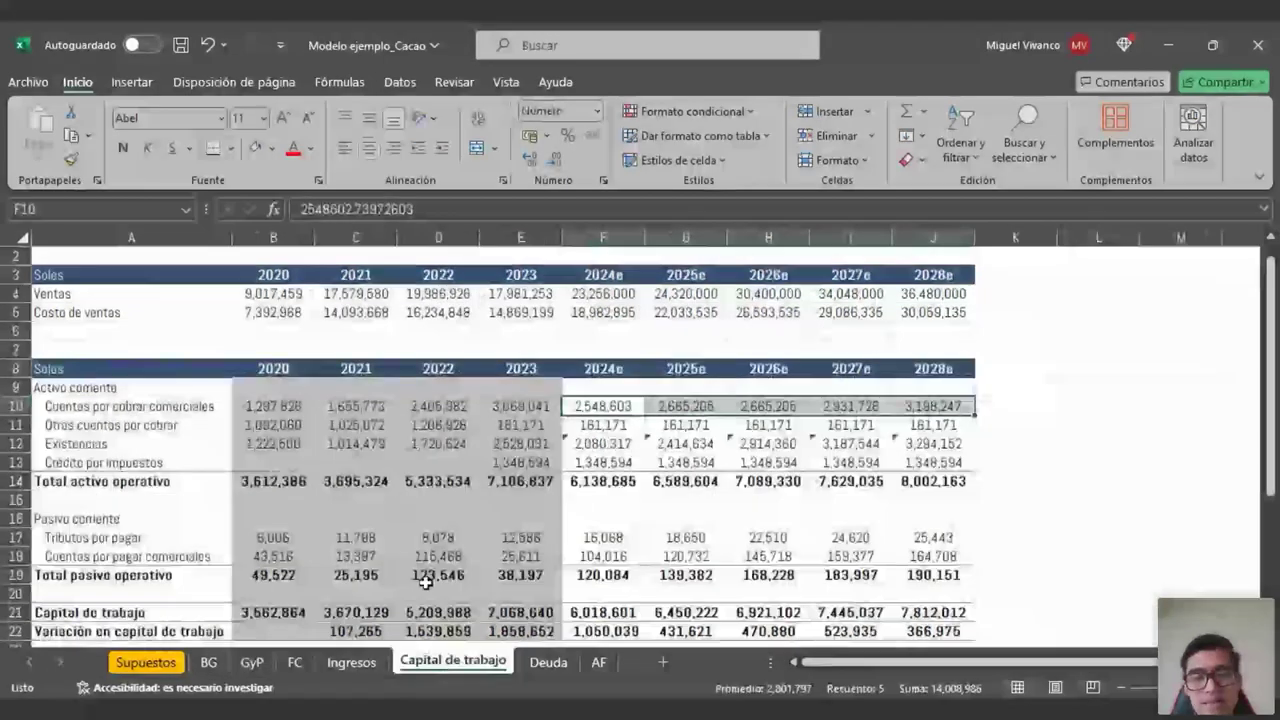
pyautogui.click(351, 662)
pyautogui.click(293, 663)
pyautogui.click(252, 663)
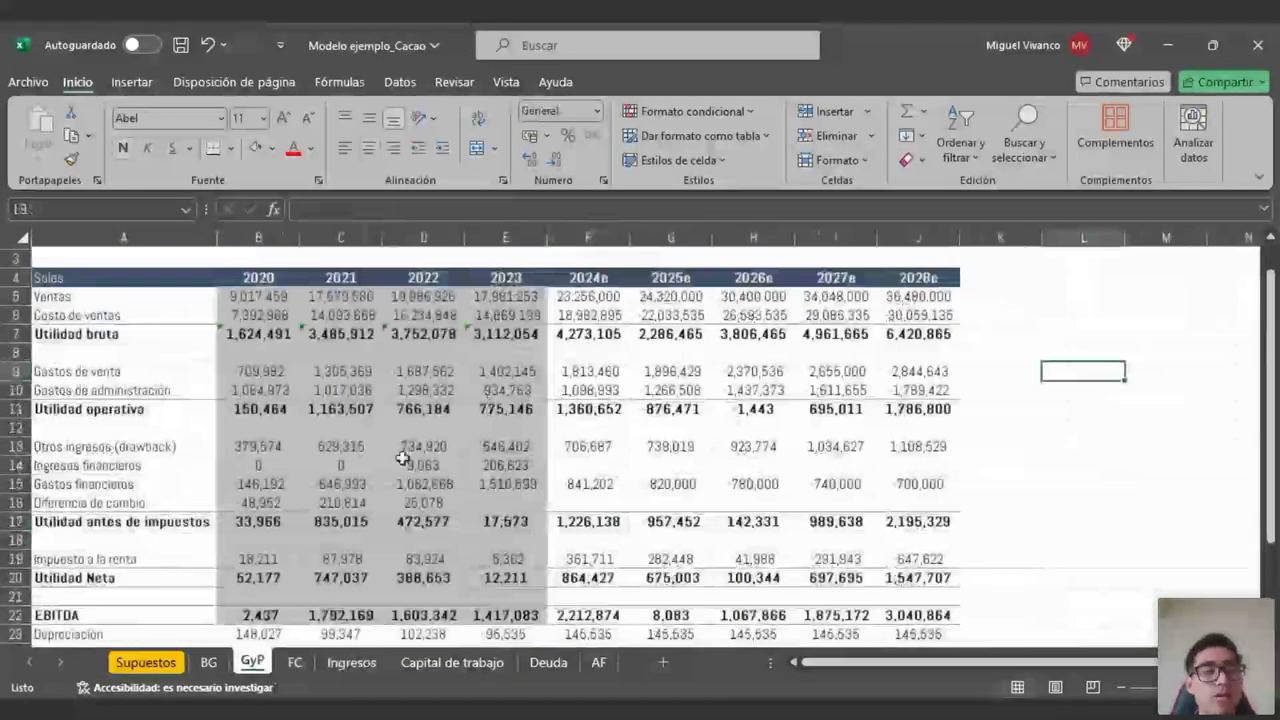
pyautogui.click(171, 300)
pyautogui.click(171, 313)
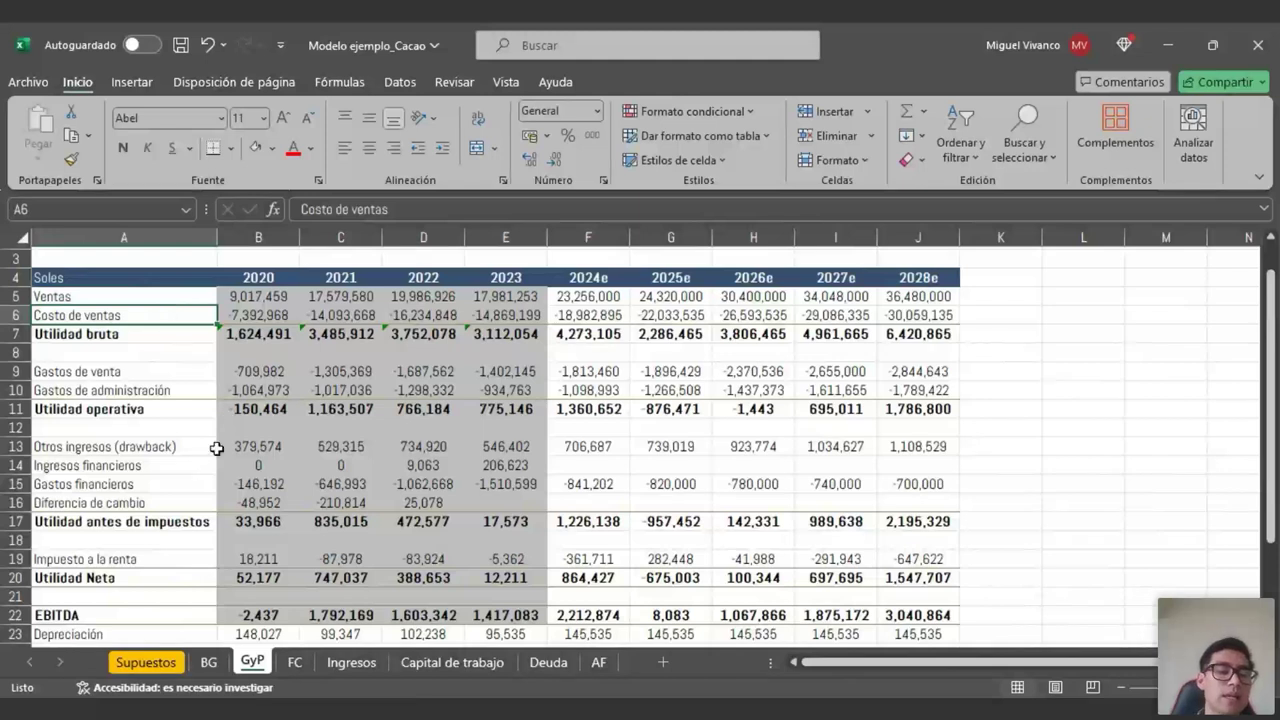
pyautogui.click(209, 663)
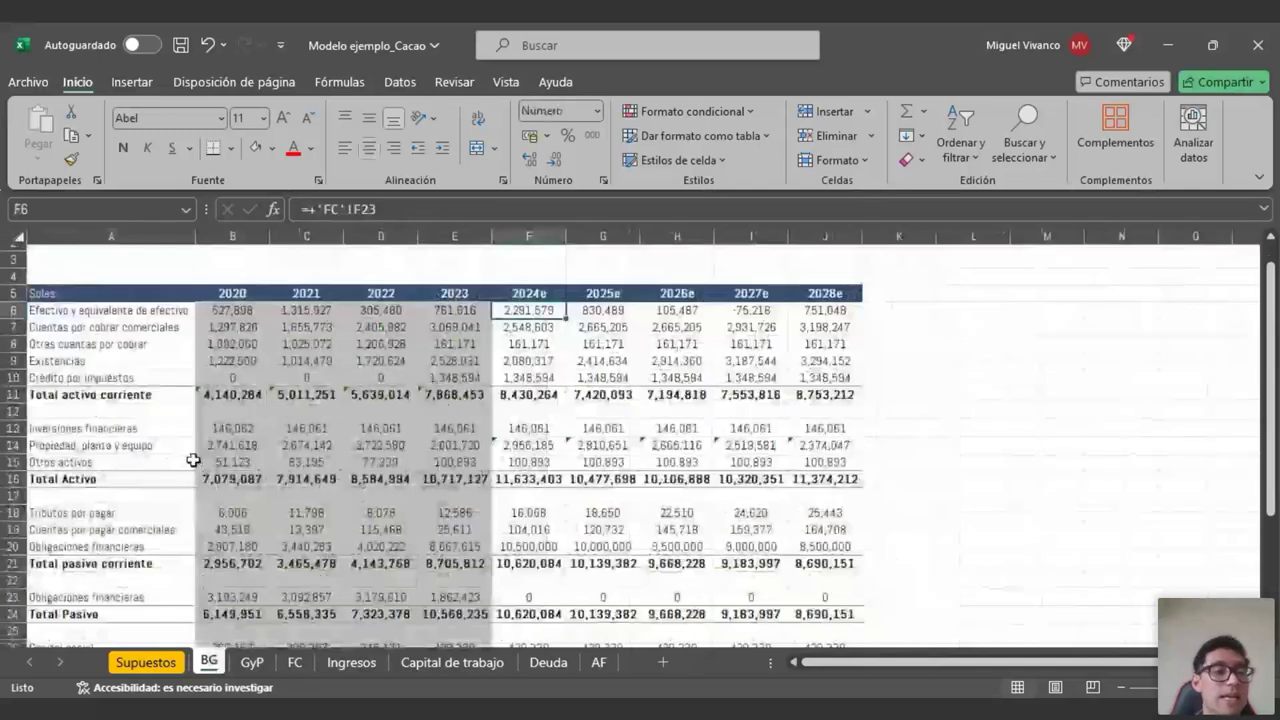
pyautogui.click(13, 445)
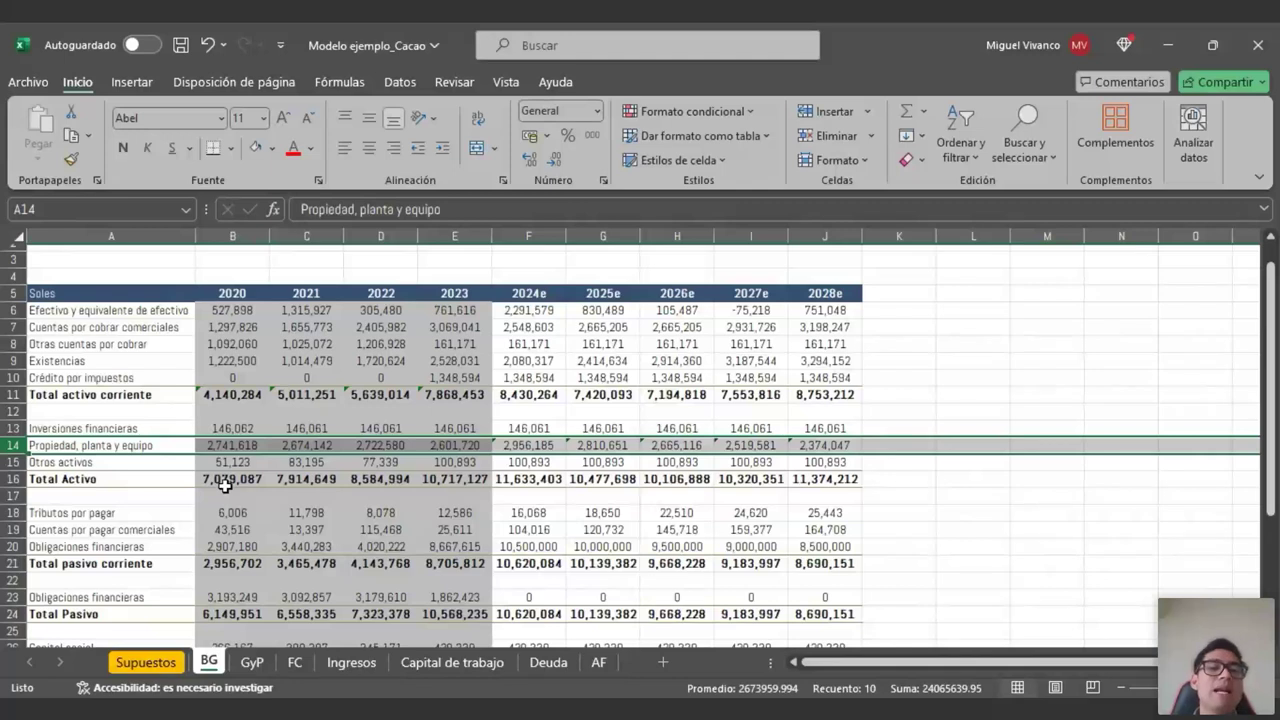
# - Check how the 2024e, 2027e and 2028e Ventas on the GyP sheet link to the Ingresos sheet
pyautogui.click(255, 664)
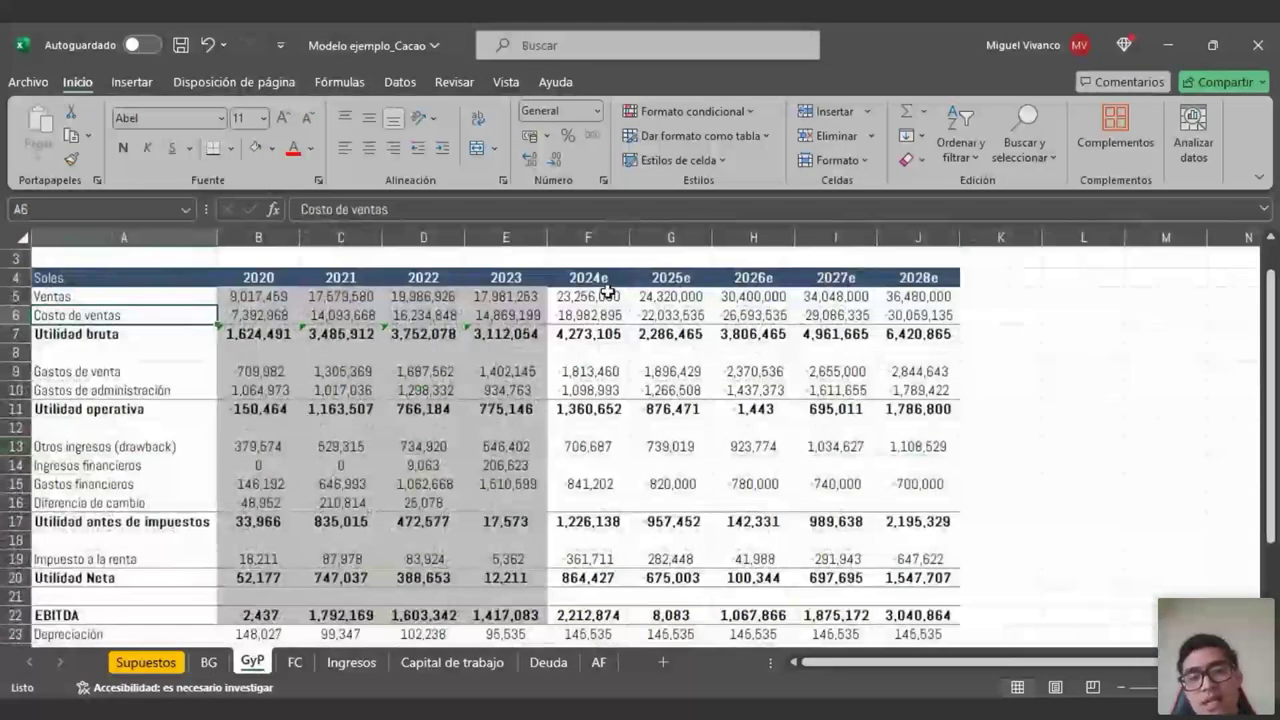
pyautogui.click(606, 292)
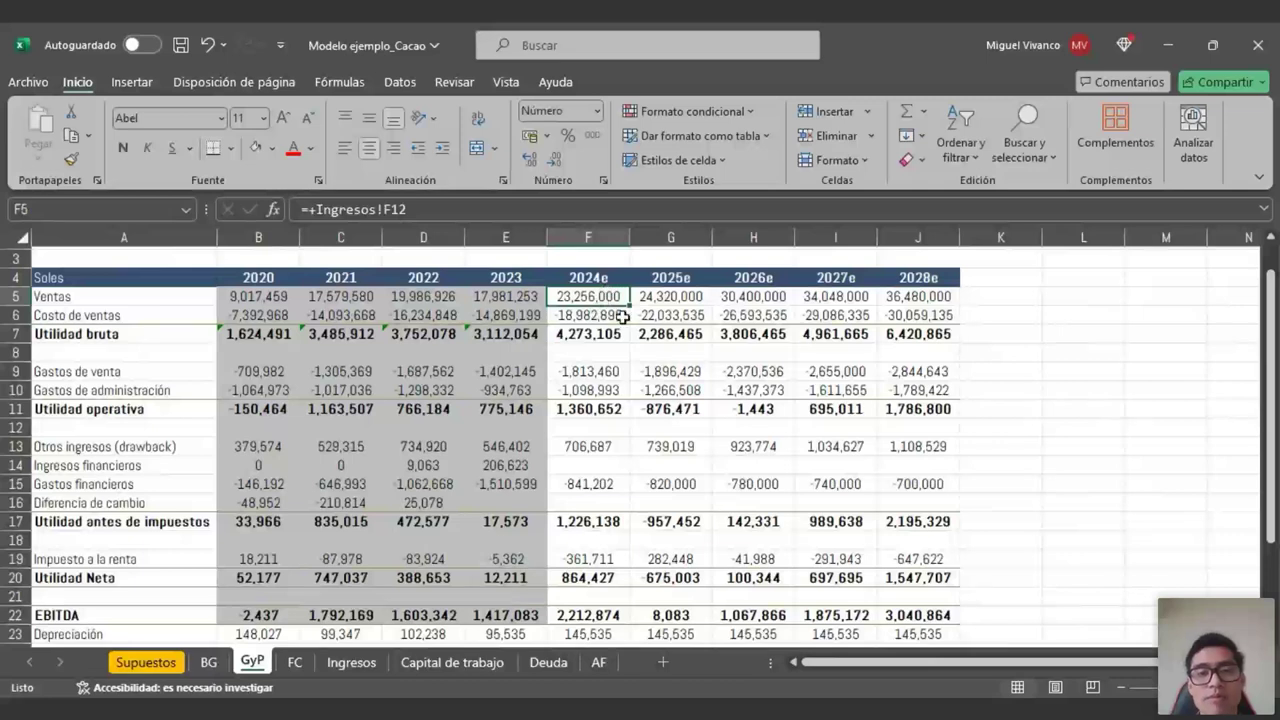
pyautogui.click(848, 296)
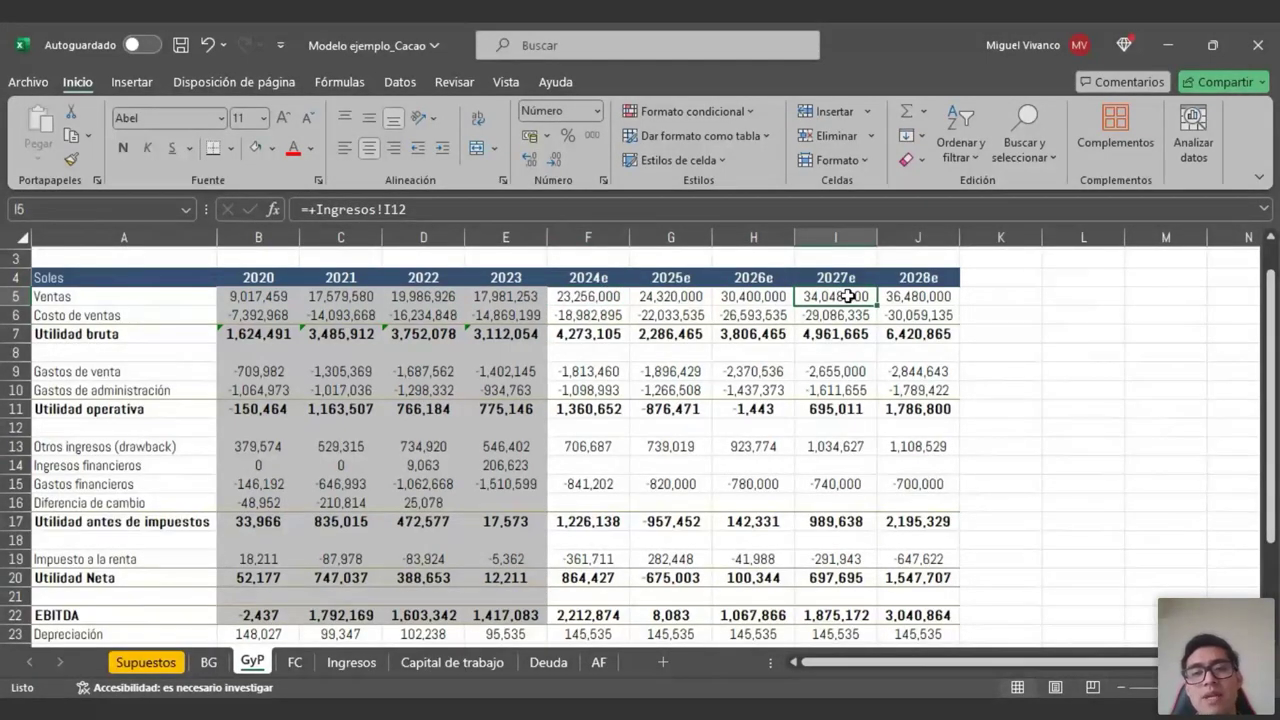
pyautogui.click(900, 297)
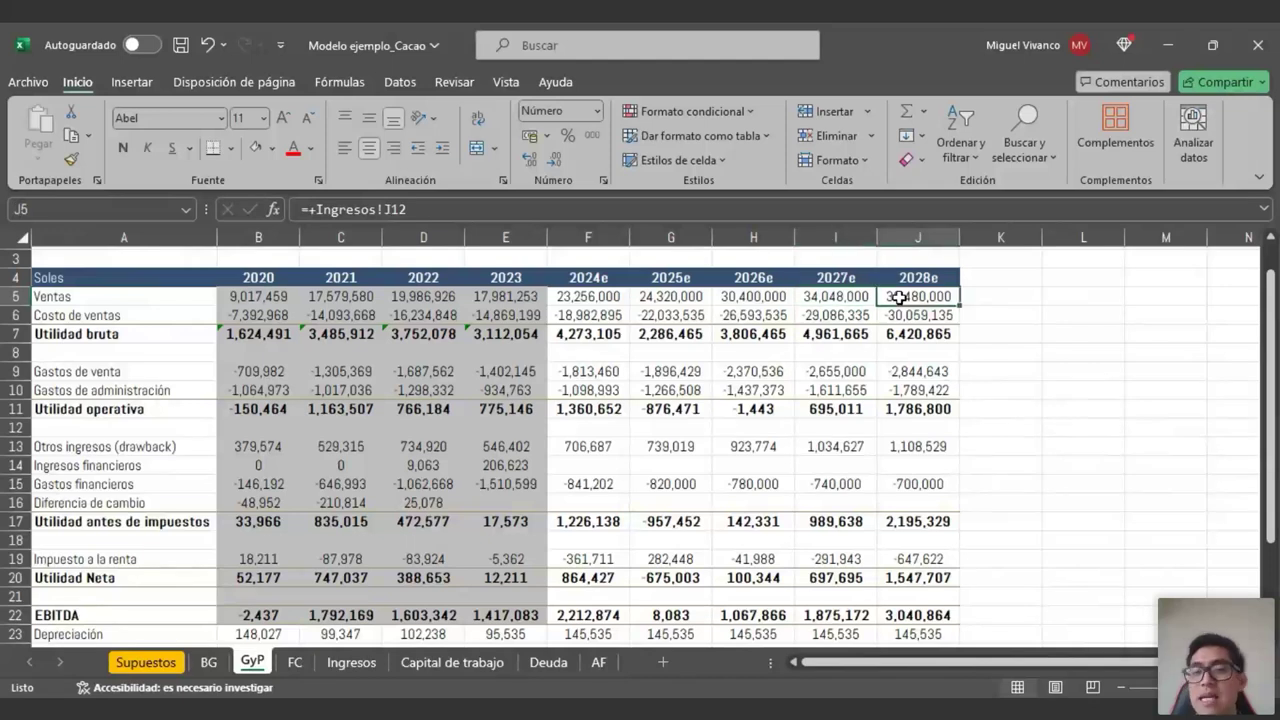
# - Calculate the Ventas increase from 2024e to 2028e in cell K5 with +J5-F5, and clear the cell after reading it
pyautogui.click(1001, 298)
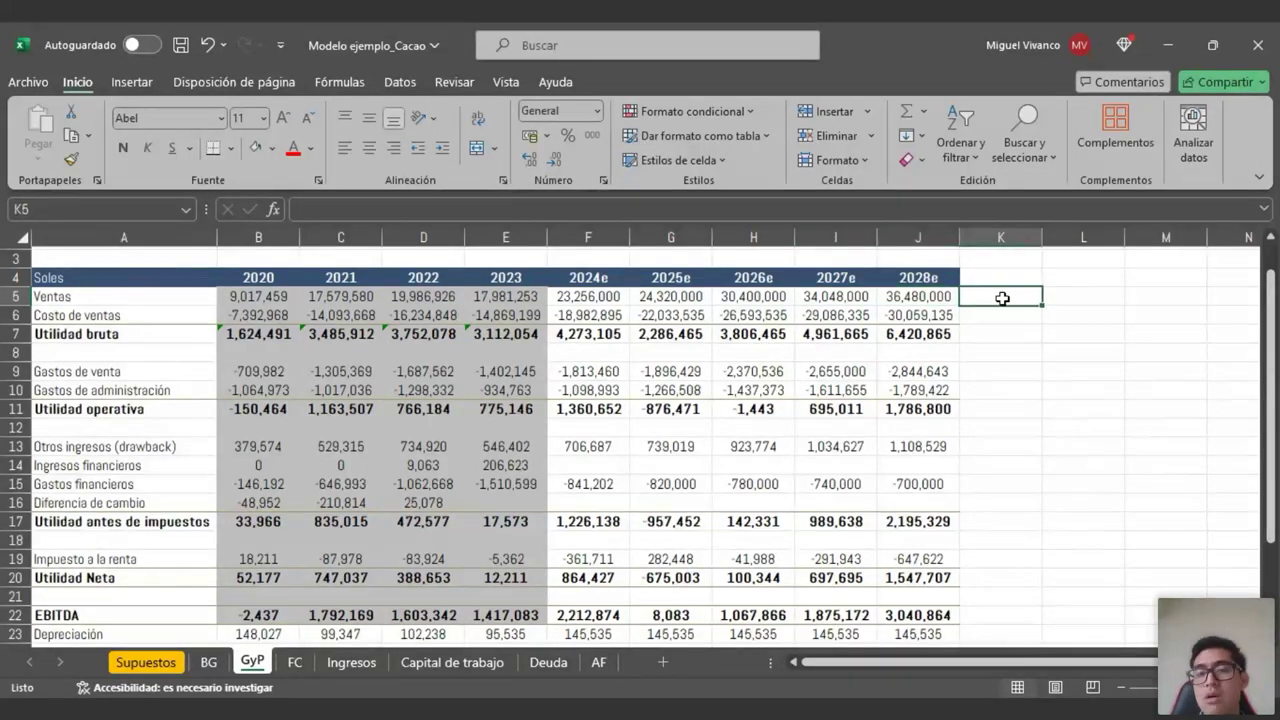
pyautogui.write('+')
pyautogui.click(938, 297)
pyautogui.write('-')
pyautogui.click(593, 297)
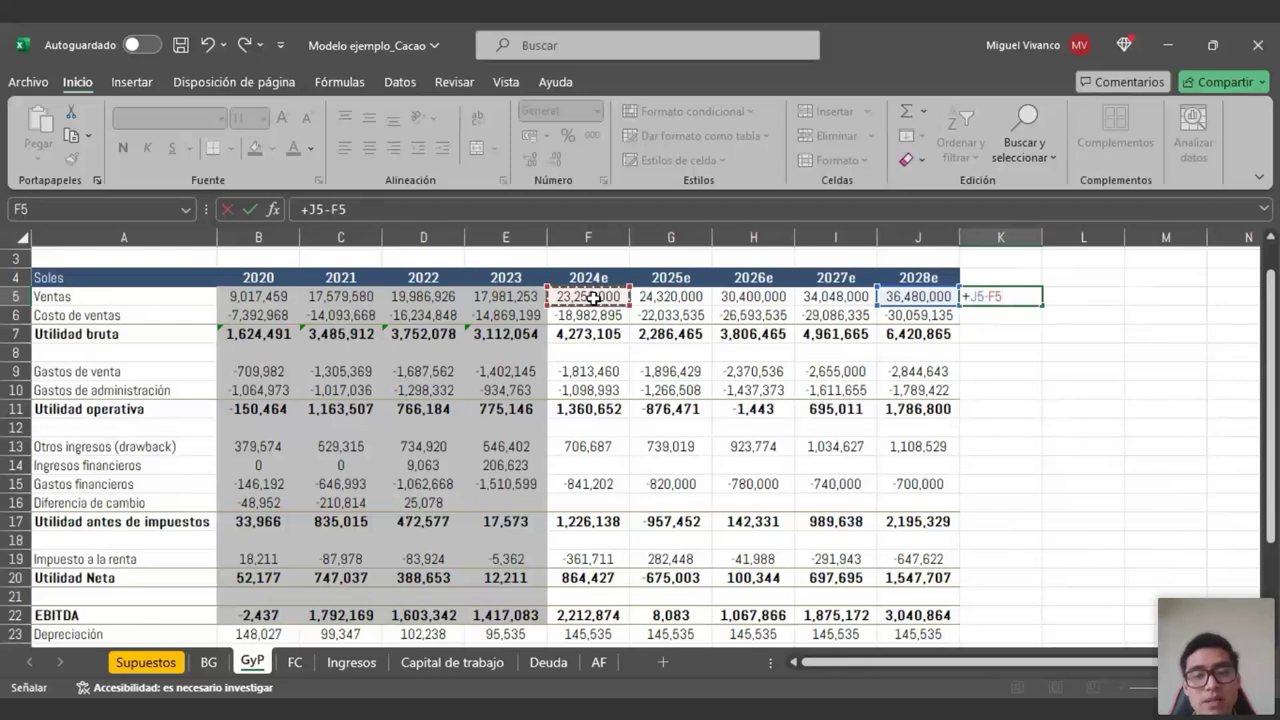
pyautogui.press('Return')
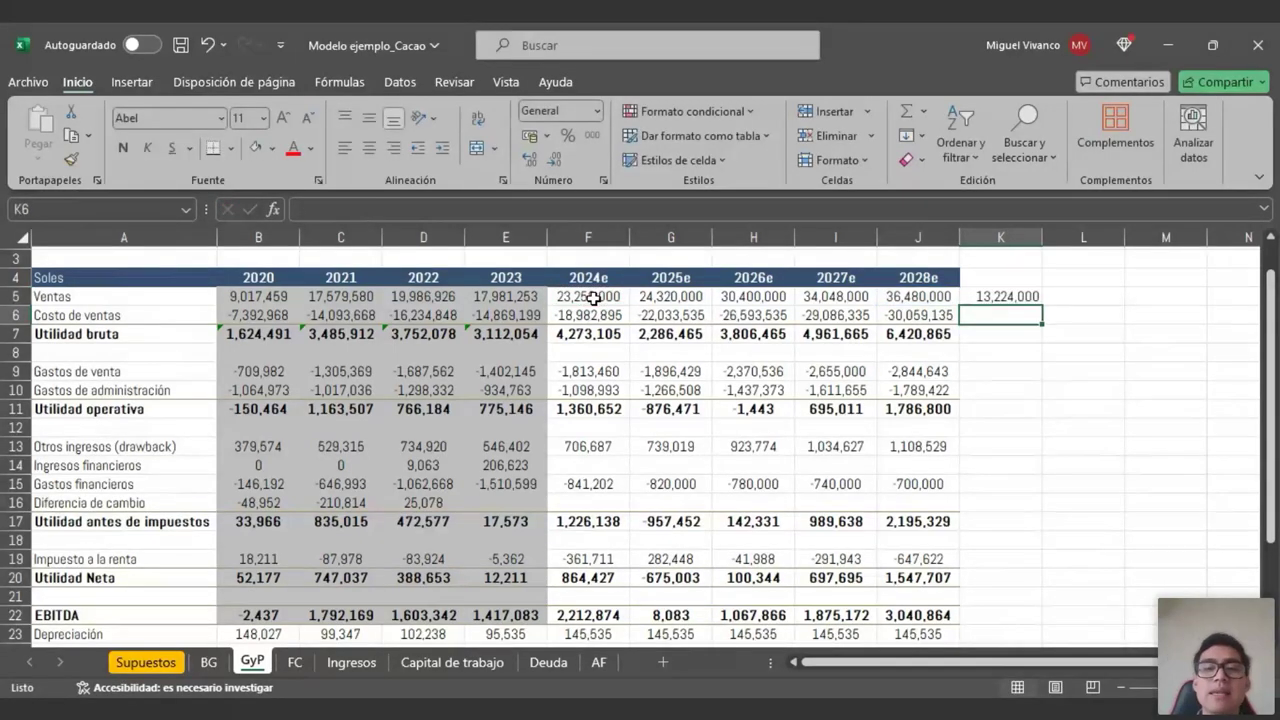
pyautogui.click(992, 300)
pyautogui.press('Delete')
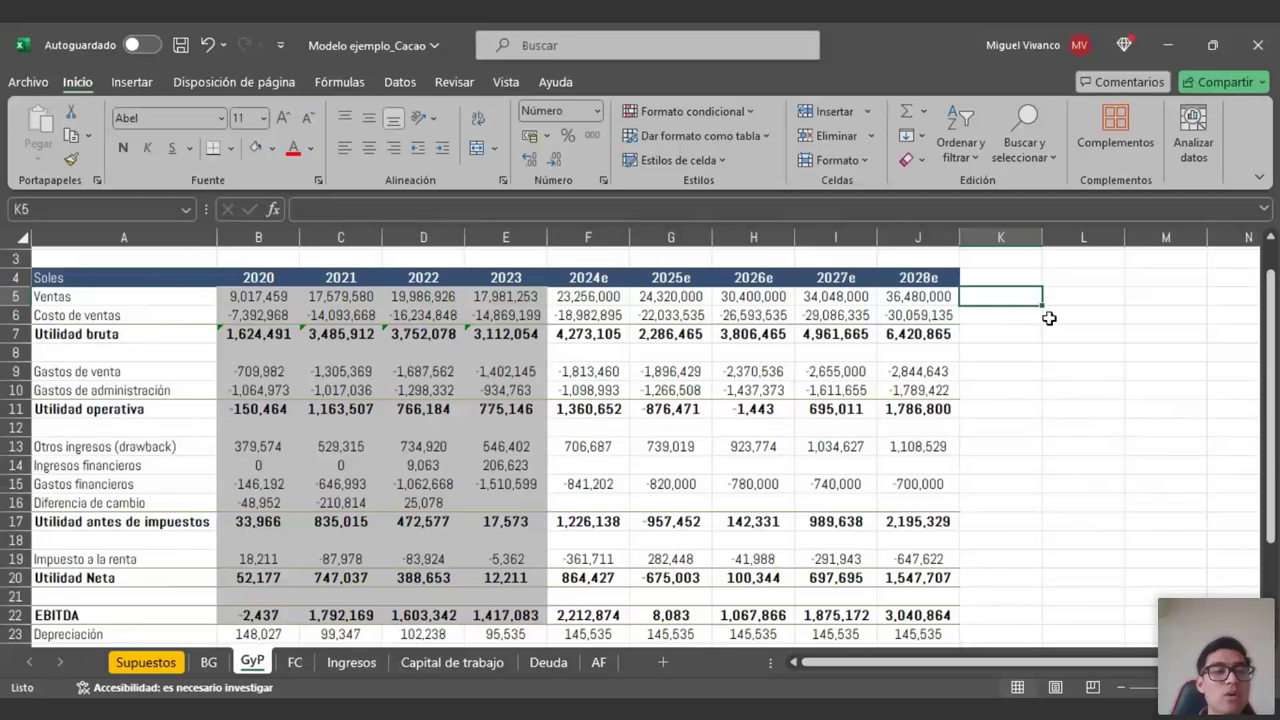
# - Compare the 2024e to 2028e trends of Ventas, Costo de ventas, Utilidad Neta and EBITDA on the GyP sheet
pyautogui.moveTo(566, 298); pyautogui.dragTo(905, 297)
pyautogui.moveTo(617, 316); pyautogui.dragTo(905, 320)
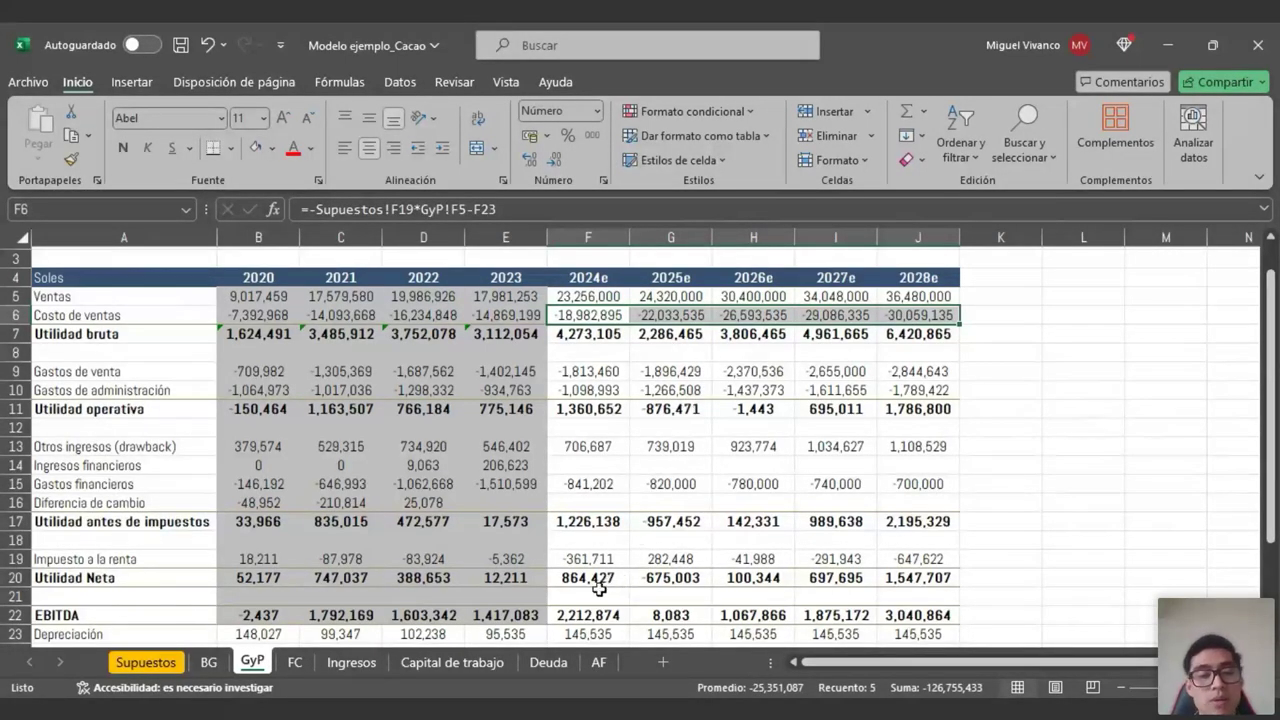
pyautogui.moveTo(594, 580); pyautogui.dragTo(942, 580)
pyautogui.moveTo(586, 614); pyautogui.dragTo(938, 615)
pyautogui.moveTo(621, 585); pyautogui.dragTo(940, 571)
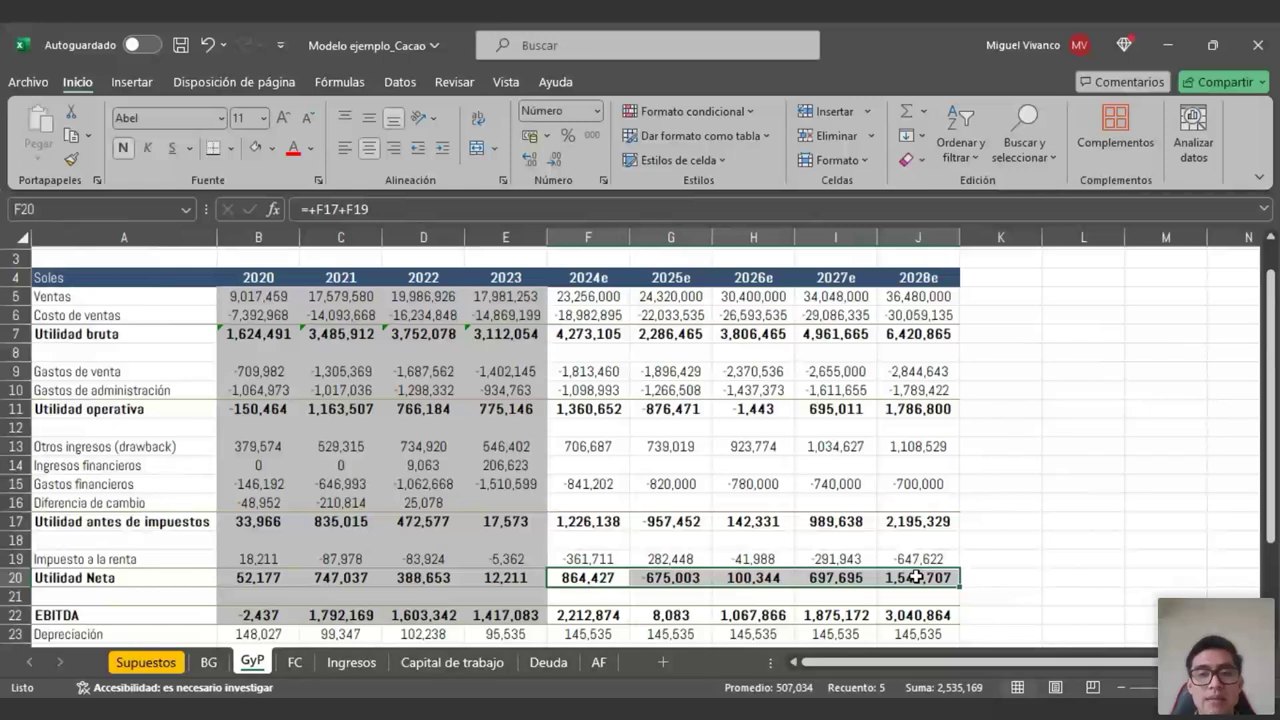